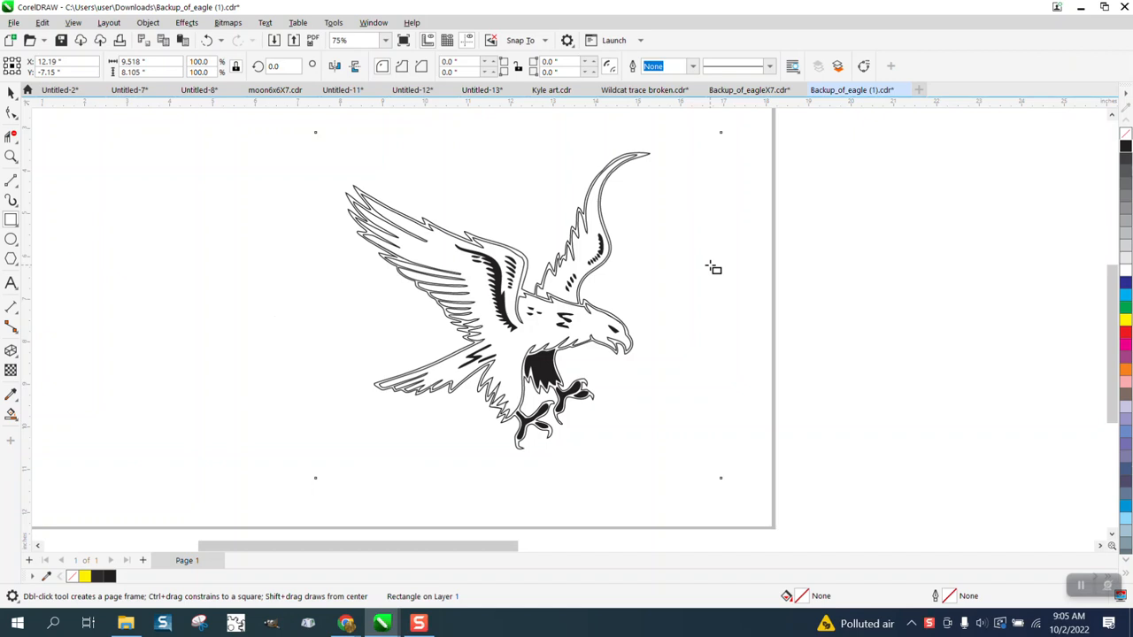
Delete the selected rectangle that has no fill or outline and switch the display to Wireframe view.
{"action": "key", "text": "Delete"}
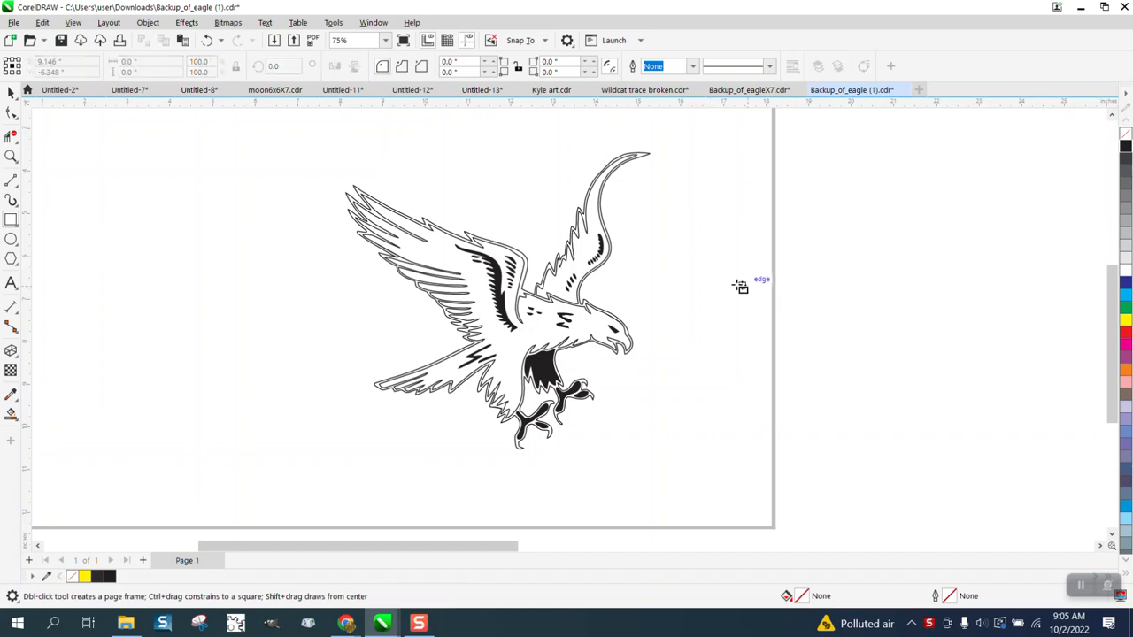
{"action": "left_click", "coordinate": [13, 92]}
{"action": "left_click", "coordinate": [72, 22]}
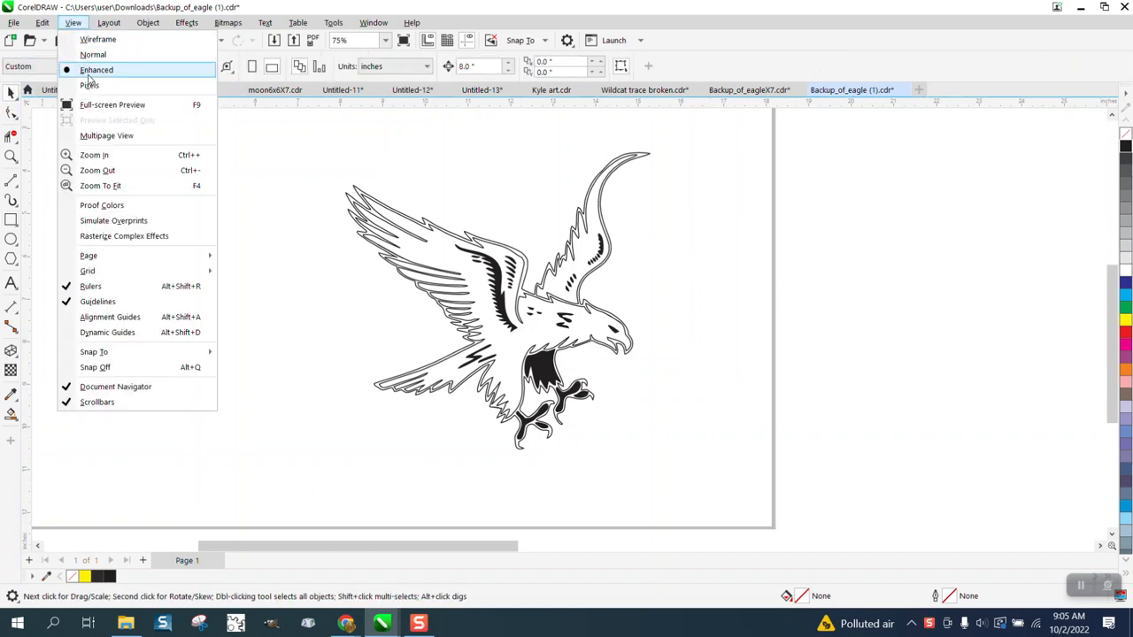
{"action": "left_click", "coordinate": [97, 39]}
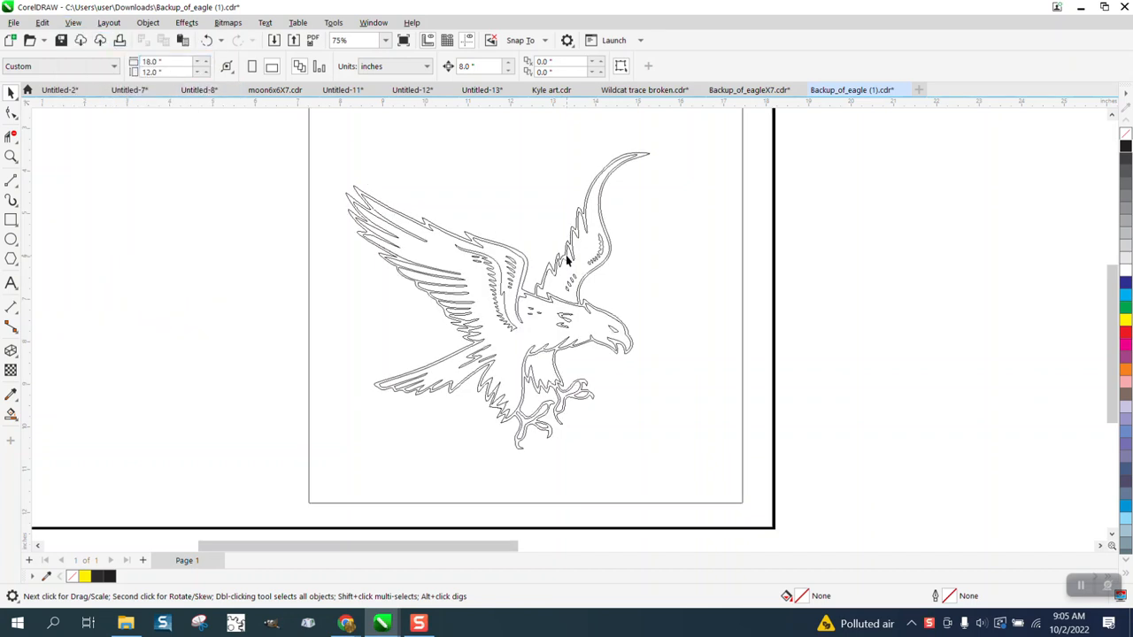
Delete the remaining rectangle surrounding the eagle and return the display to Enhanced view.
{"action": "scroll", "coordinate": [424, 320], "scroll_direction": "down", "scroll_amount": 2}
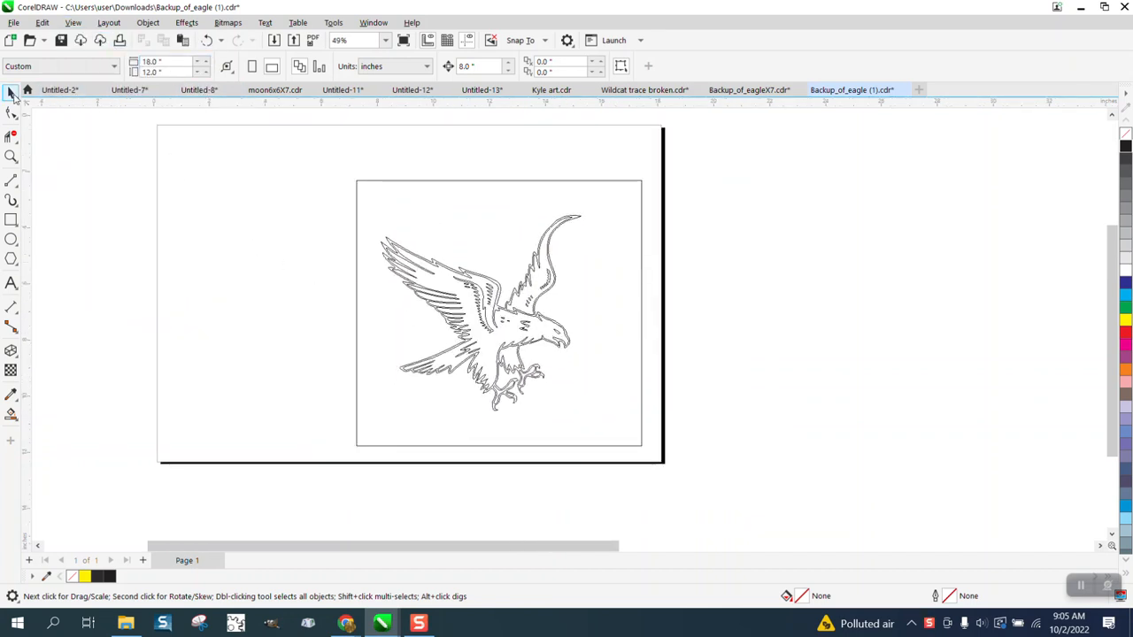
{"action": "left_click", "coordinate": [365, 181]}
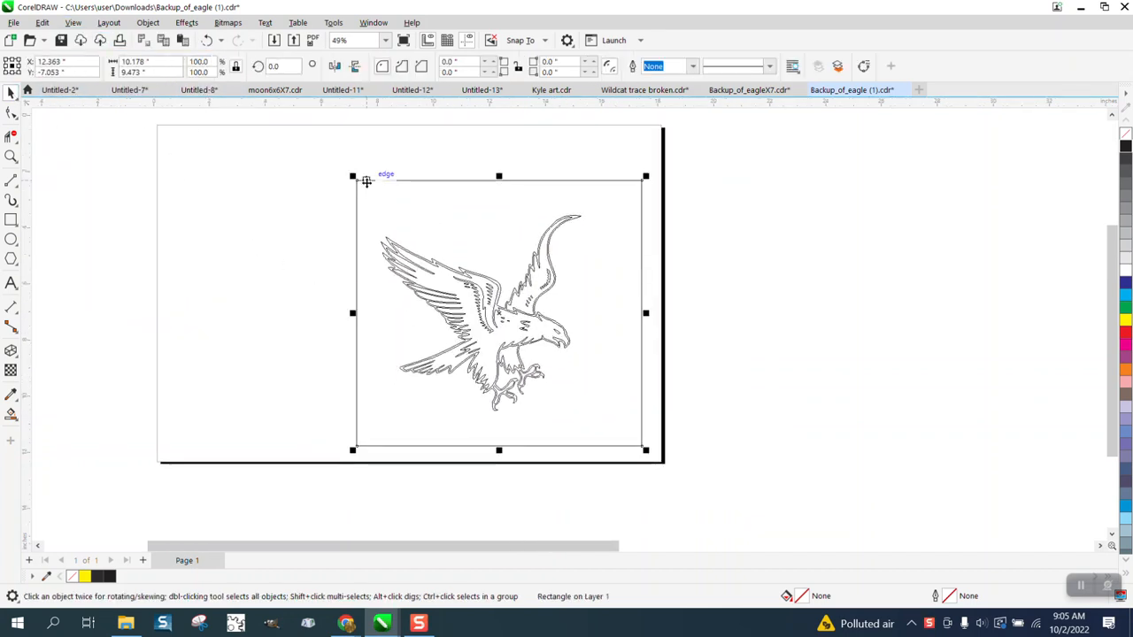
{"action": "key", "text": "Delete"}
{"action": "left_click", "coordinate": [73, 22]}
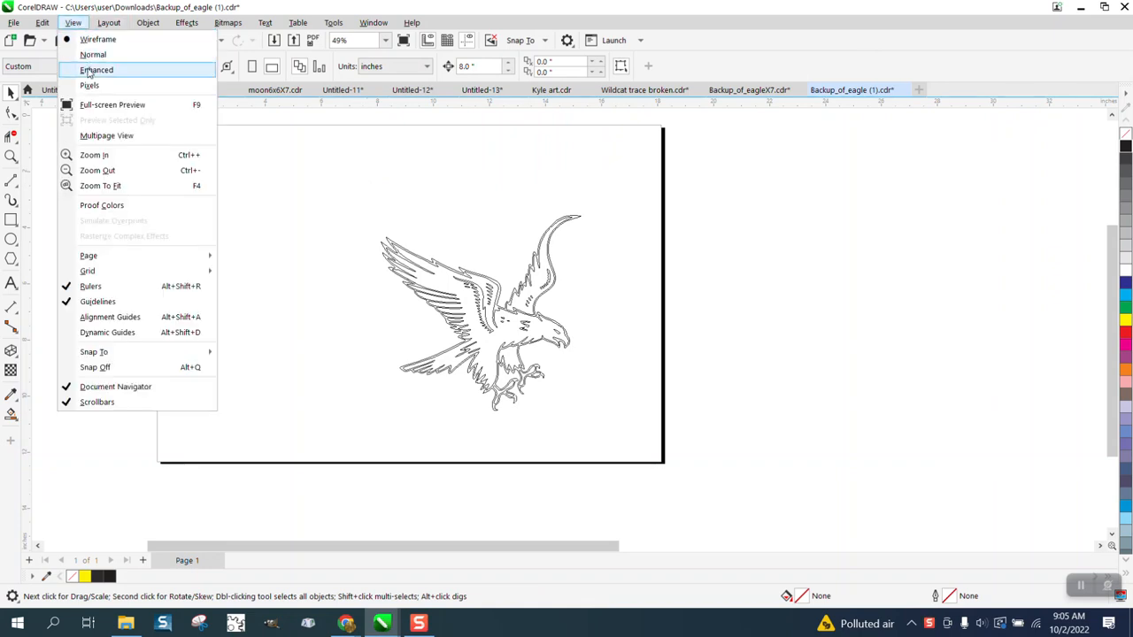
{"action": "left_click", "coordinate": [92, 70]}
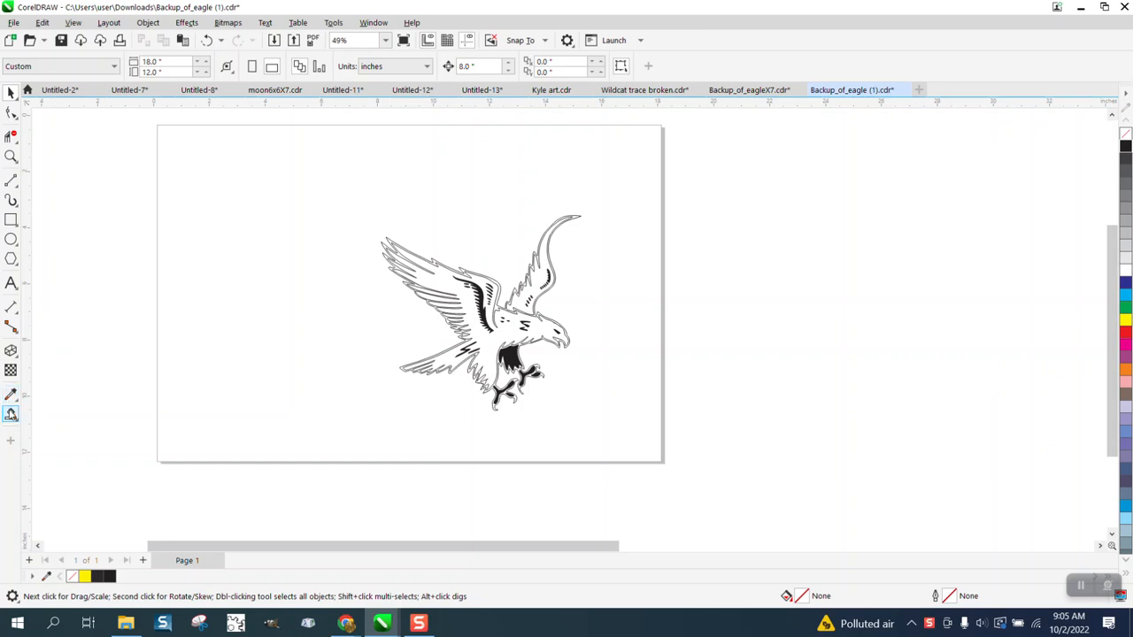
{"action": "left_click", "coordinate": [11, 221]}
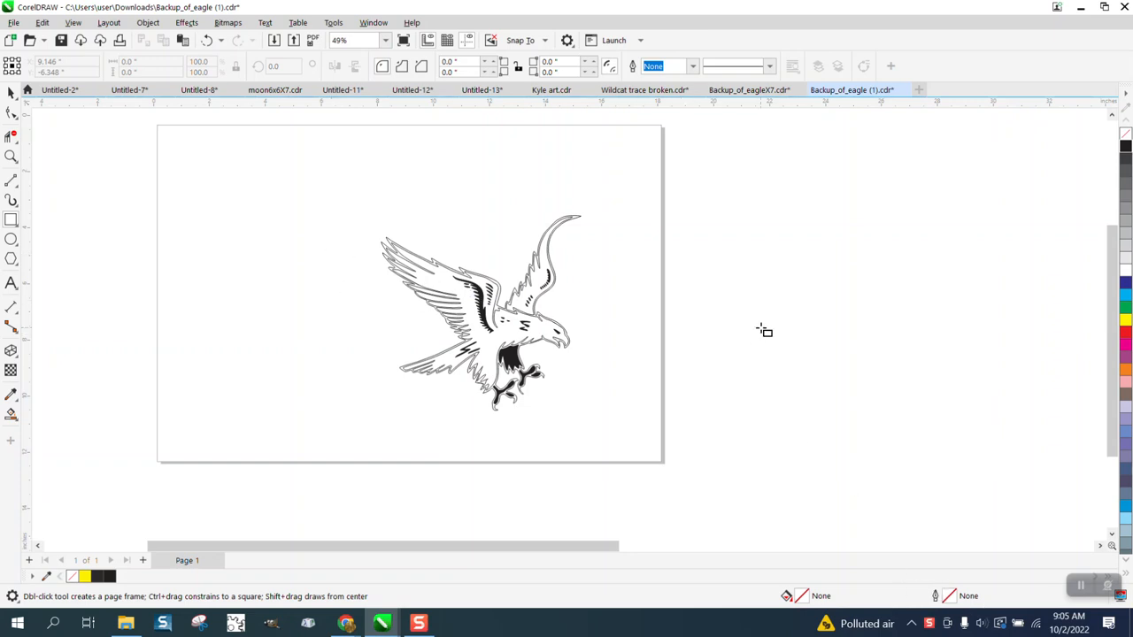
{"action": "left_click_drag", "start_coordinate": [788, 311], "coordinate": [891, 393]}
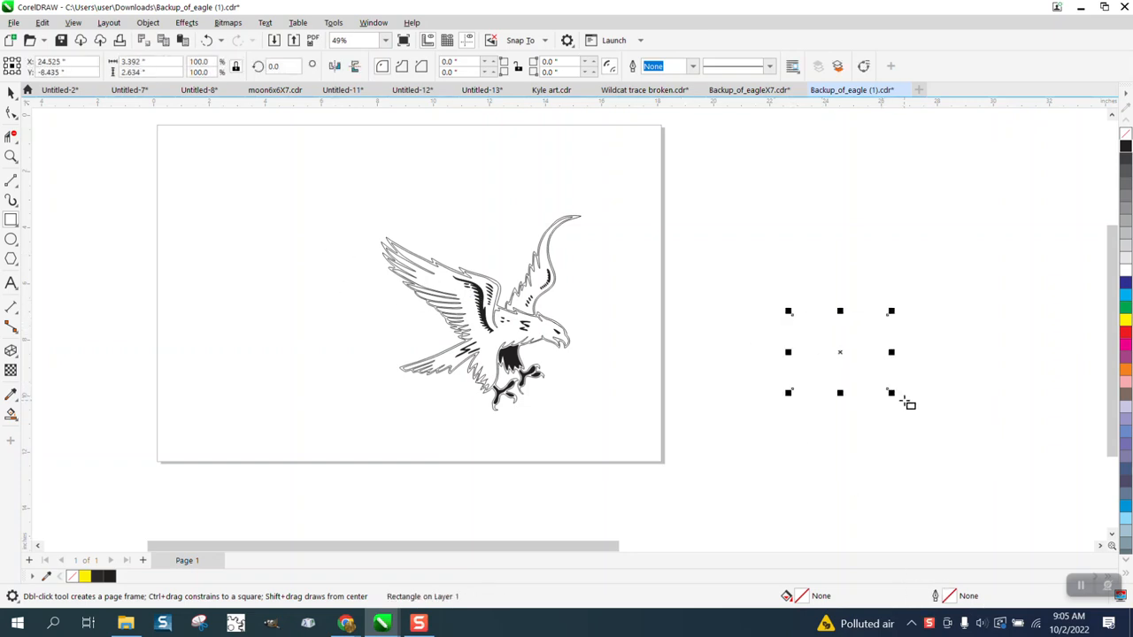
{"action": "key", "text": "Delete"}
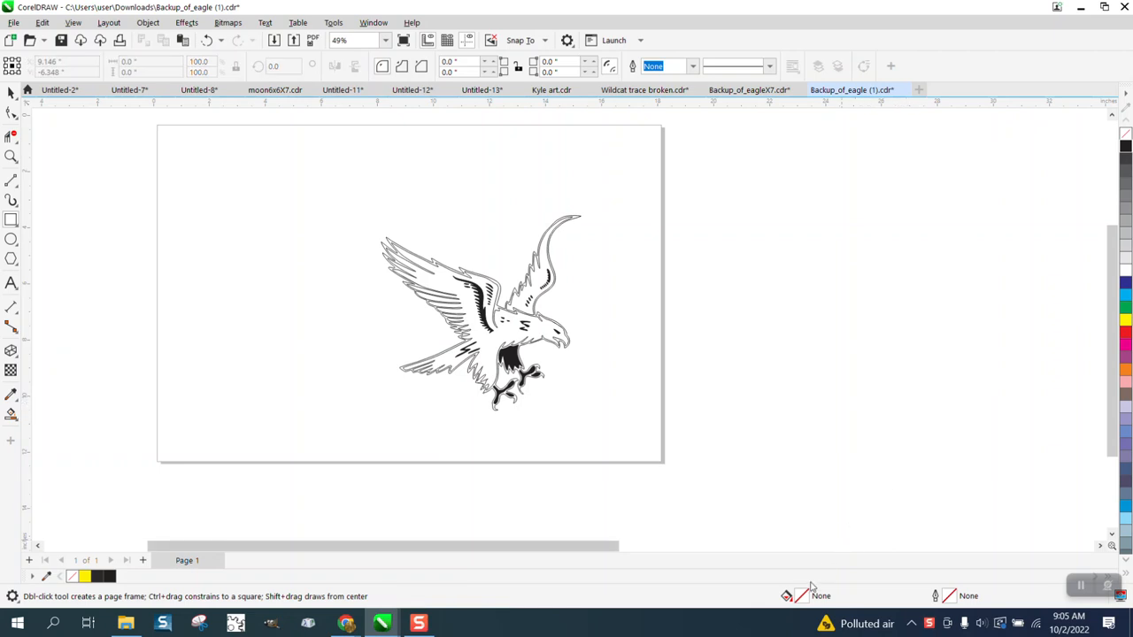
Set the default graphic outline to a red hairline from the RGB palette and draw a rectangle about 10.3 by 8.6 inches around the eagle.
{"action": "double_click", "coordinate": [952, 597]}
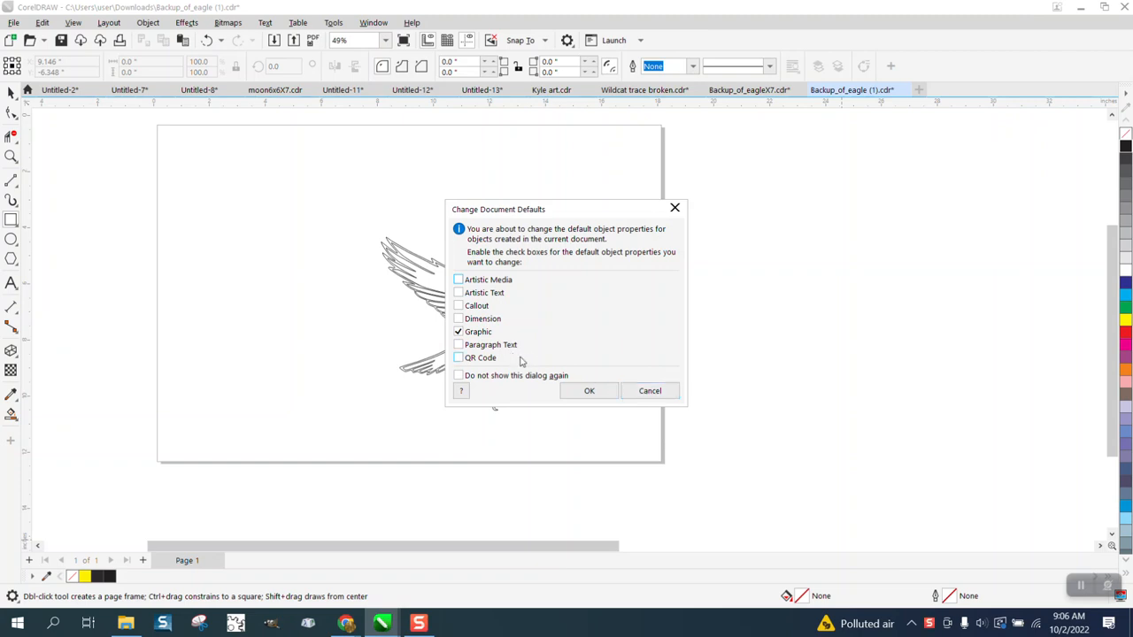
{"action": "left_click", "coordinate": [589, 391]}
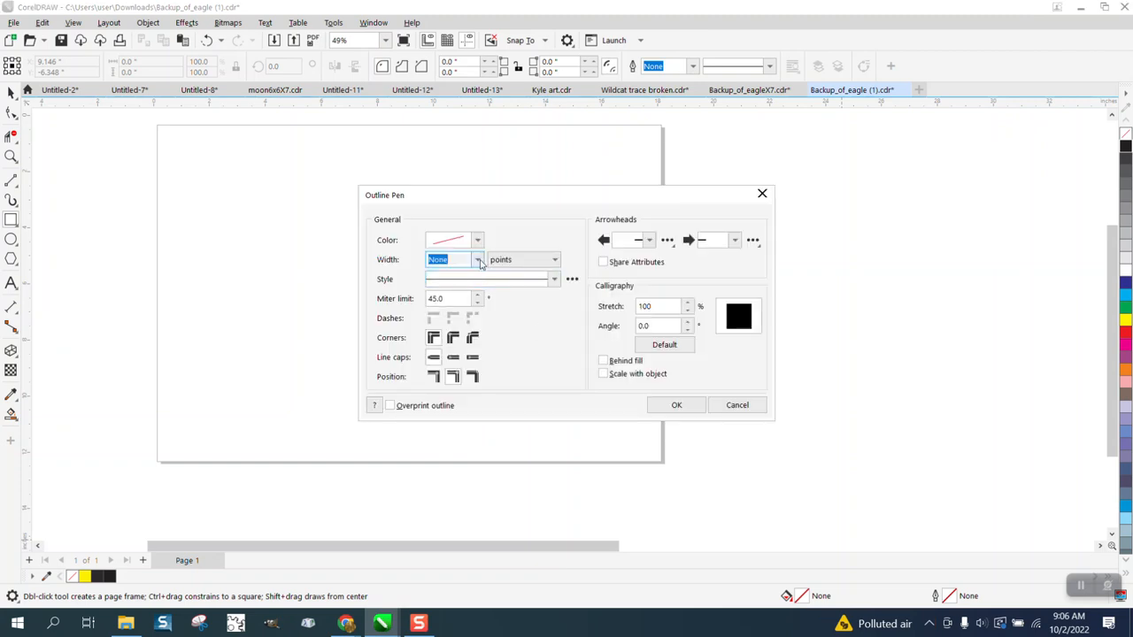
{"action": "left_click", "coordinate": [476, 259]}
{"action": "key", "text": "Down"}
{"action": "key", "text": "Return"}
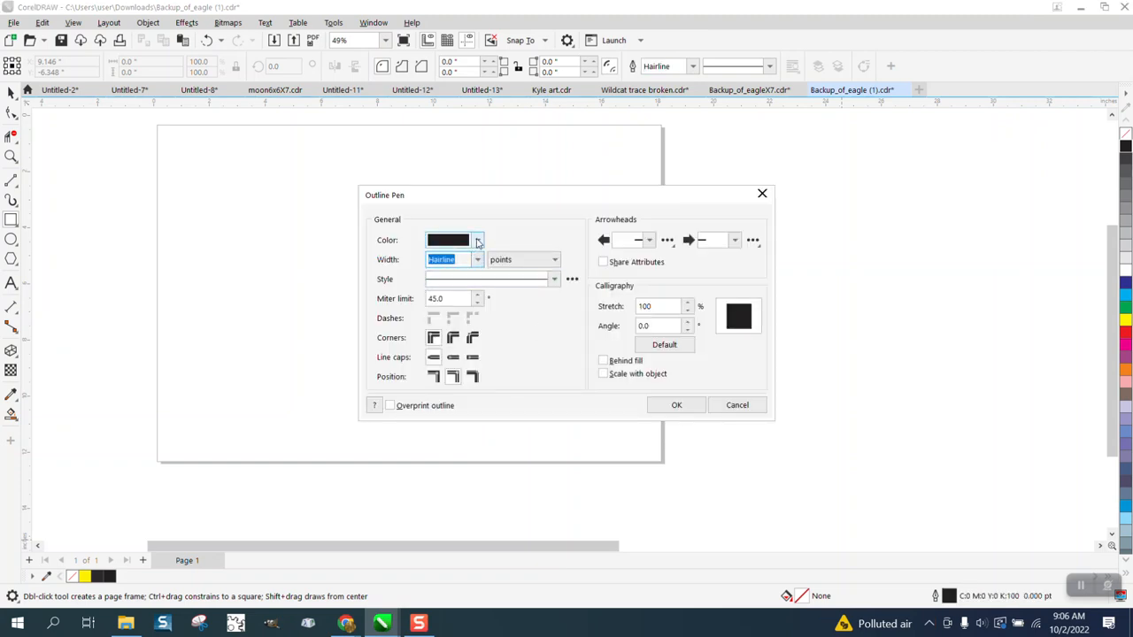
{"action": "left_click", "coordinate": [478, 241]}
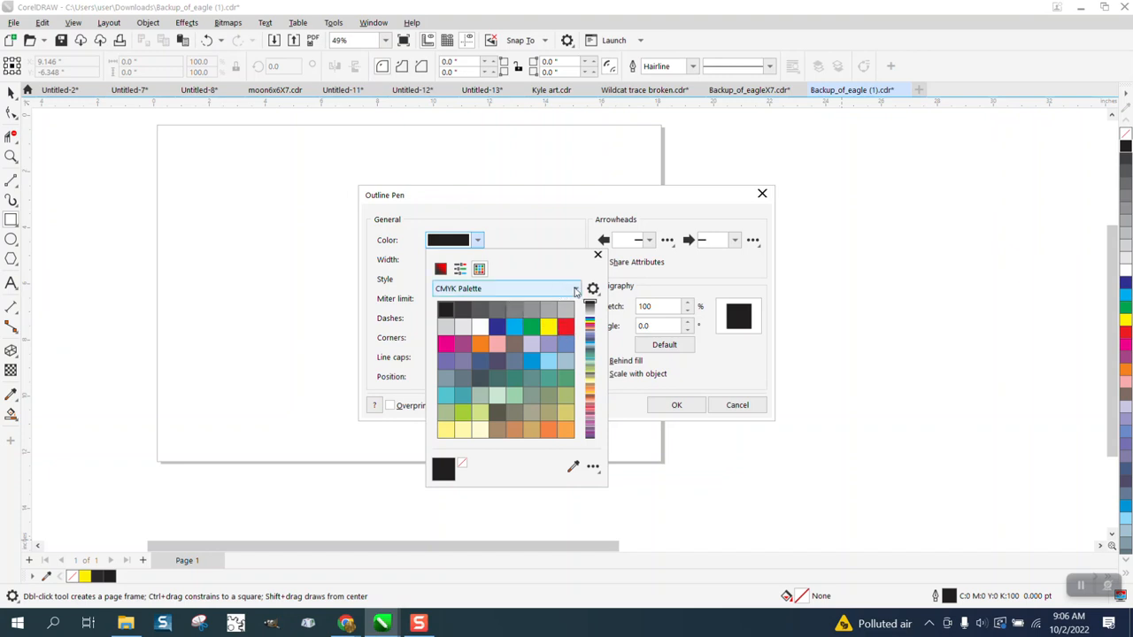
{"action": "left_click", "coordinate": [576, 291]}
{"action": "left_click", "coordinate": [492, 497]}
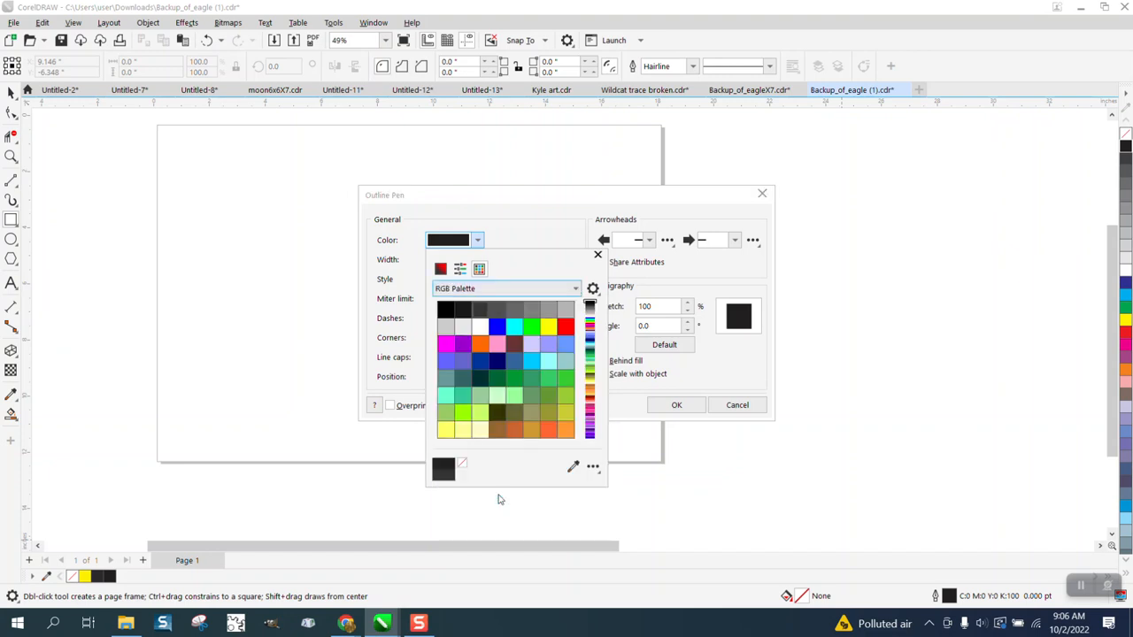
{"action": "left_click", "coordinate": [566, 328]}
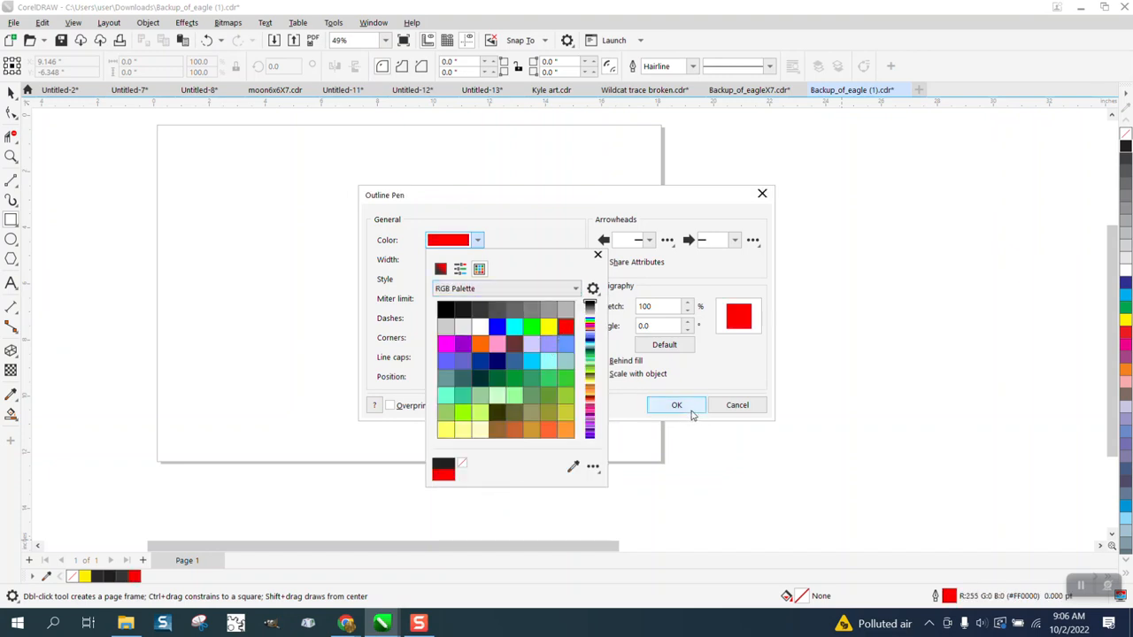
{"action": "left_click", "coordinate": [690, 411]}
{"action": "left_click", "coordinate": [688, 411]}
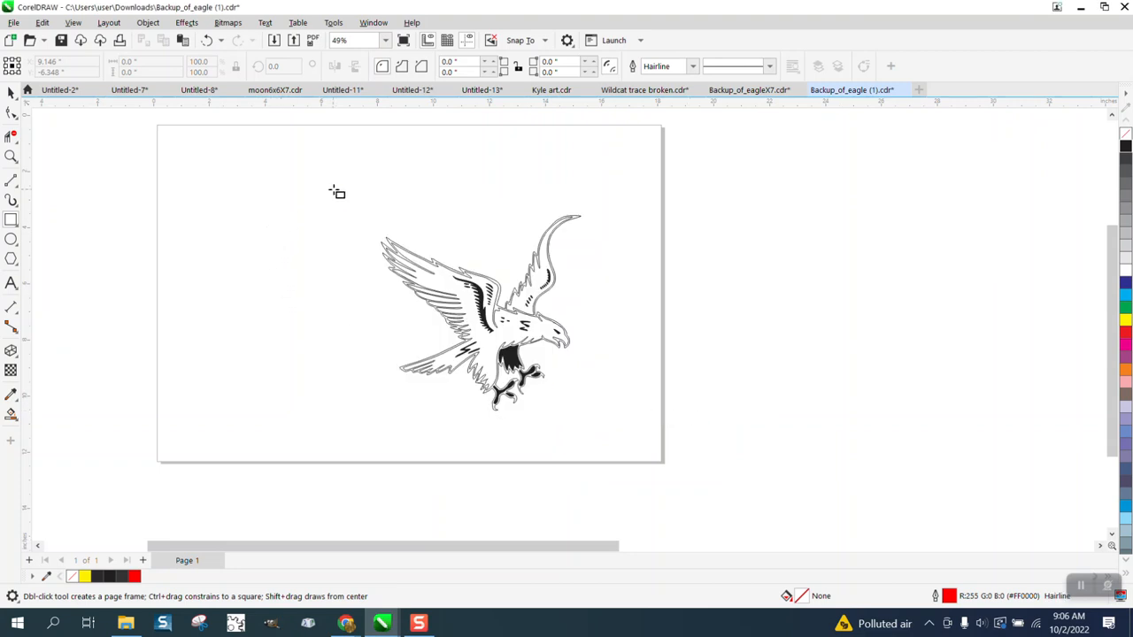
{"action": "mouse_move", "coordinate": [333, 188]}
{"action": "left_mouse_down"}
{"action": "mouse_move", "coordinate": [612, 394]}
{"action": "mouse_move", "coordinate": [624, 432]}
{"action": "left_mouse_up"}
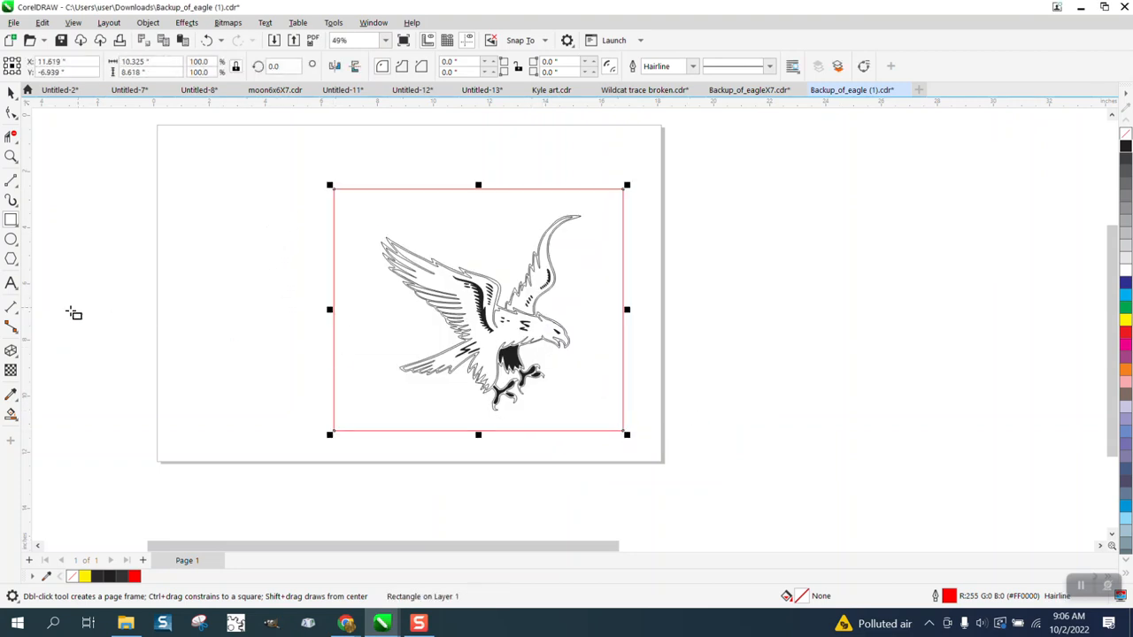
Try to fill the narrow band between the wing's double outlines with black using Smart Fill, and undo it.
{"action": "left_click", "coordinate": [12, 414]}
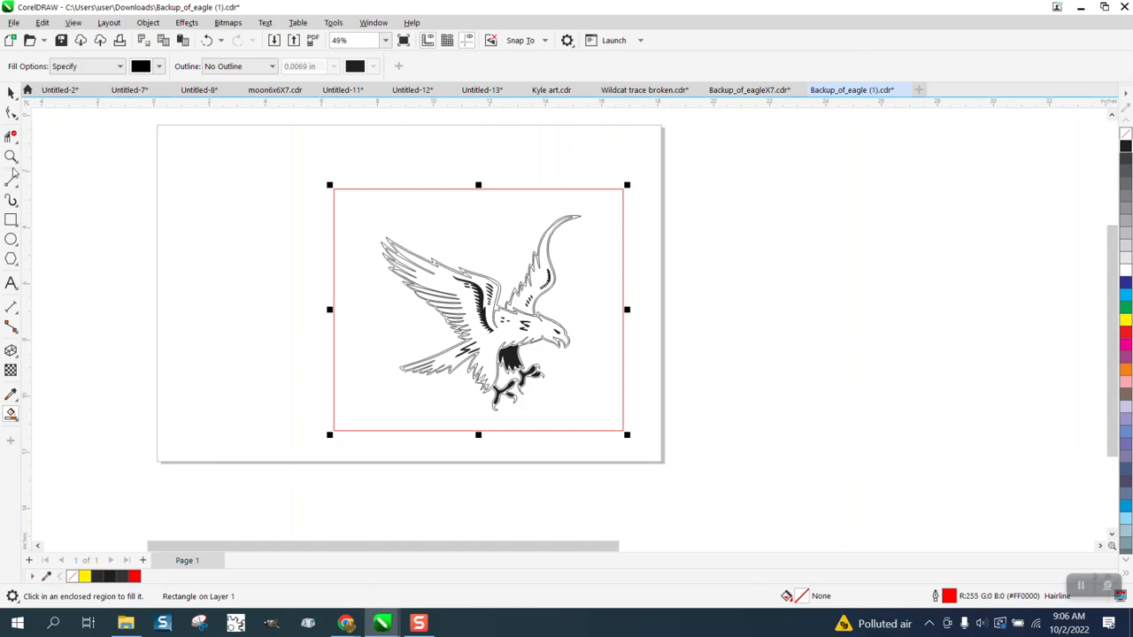
{"action": "left_click", "coordinate": [11, 157]}
{"action": "left_click_drag", "start_coordinate": [316, 193], "coordinate": [655, 388]}
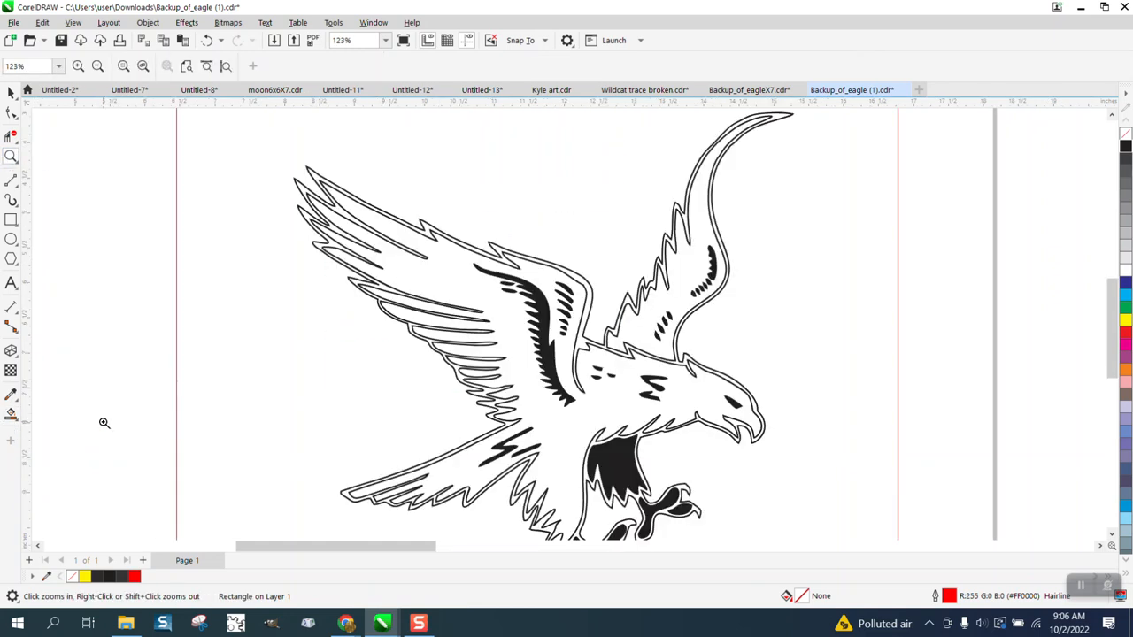
{"action": "left_click", "coordinate": [14, 416]}
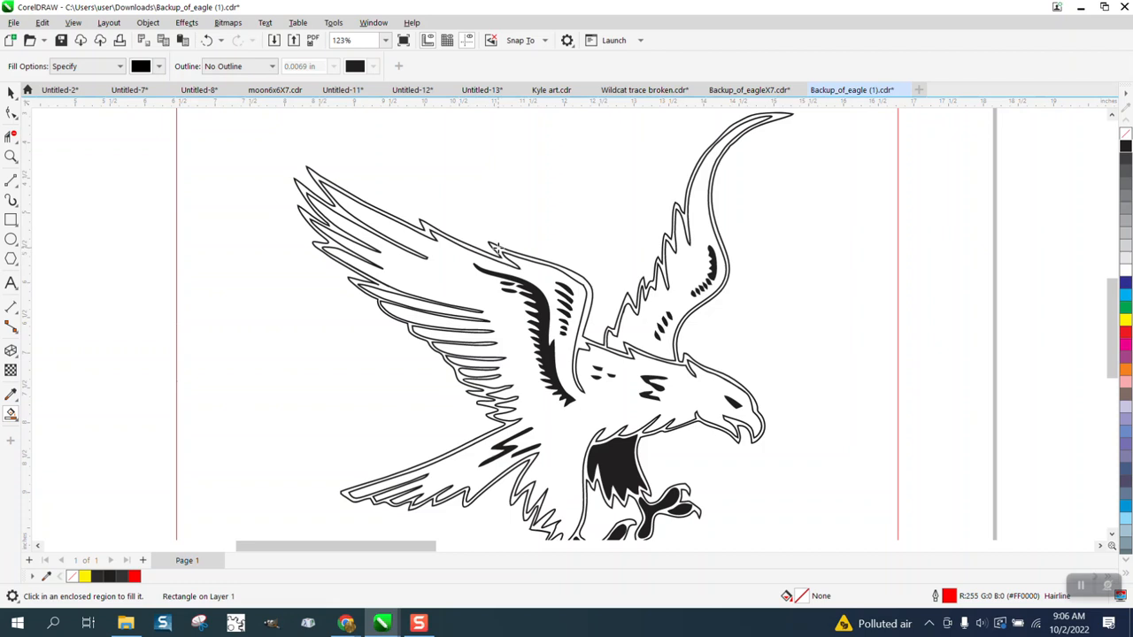
{"action": "left_click", "coordinate": [498, 248]}
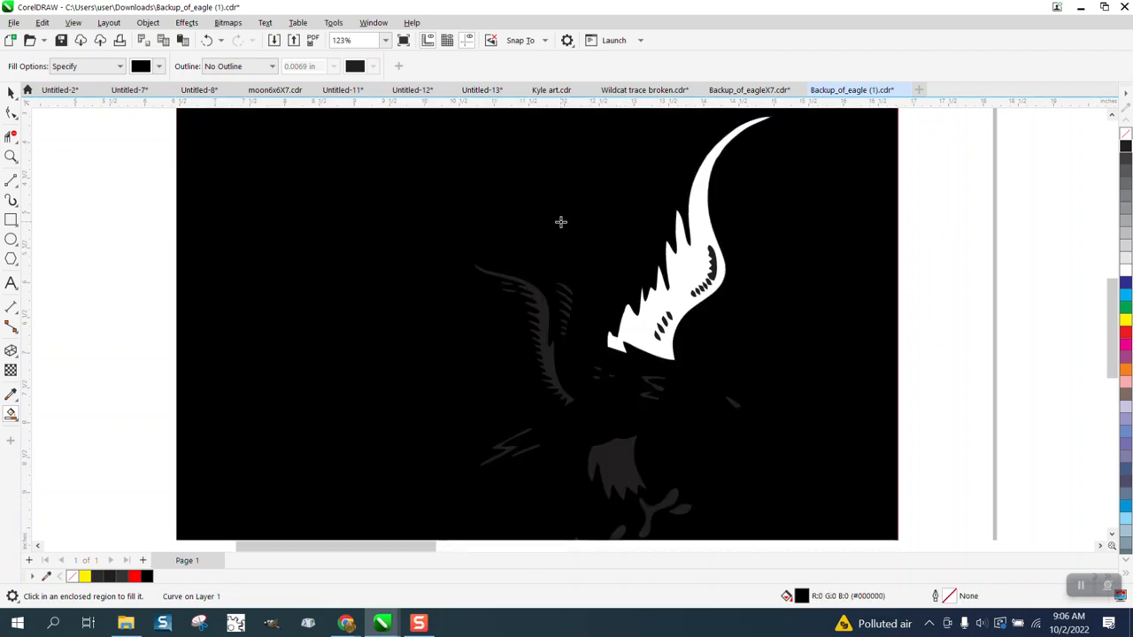
{"action": "left_click", "coordinate": [207, 40]}
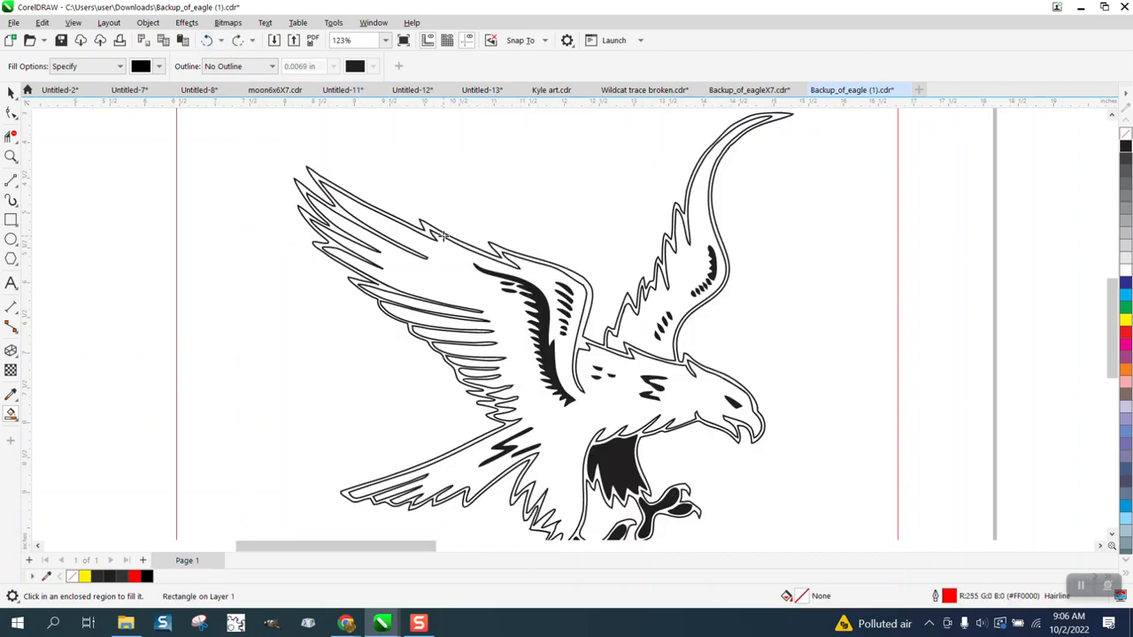
Select all the eagle's curves without the red rectangle and set their outline width to Hairline.
{"action": "left_click", "coordinate": [10, 93]}
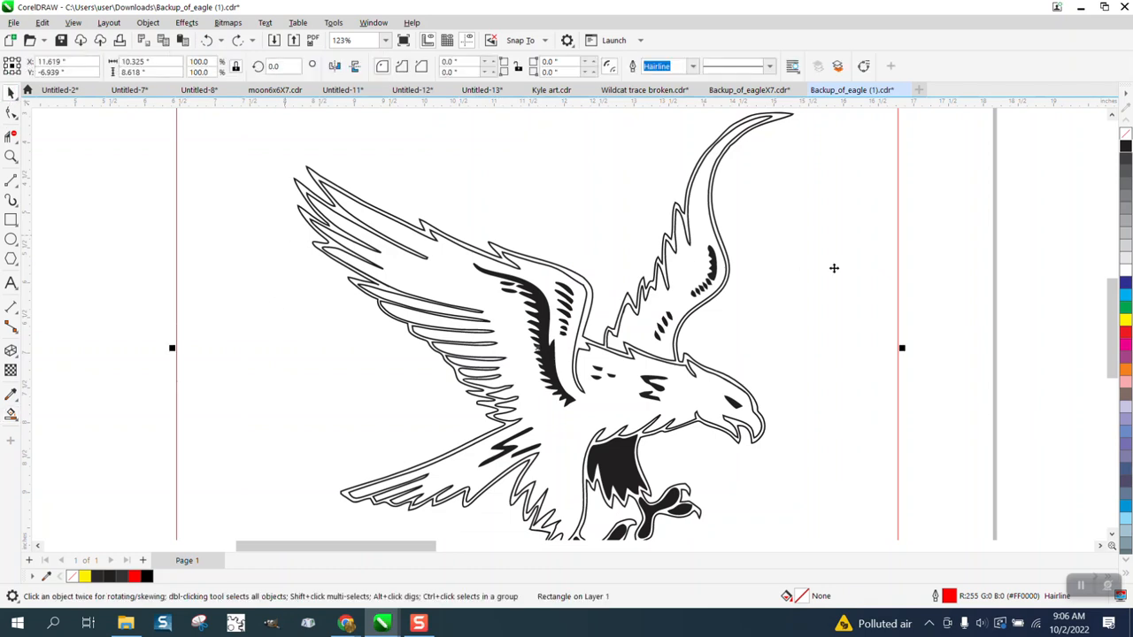
{"action": "left_click", "coordinate": [923, 271]}
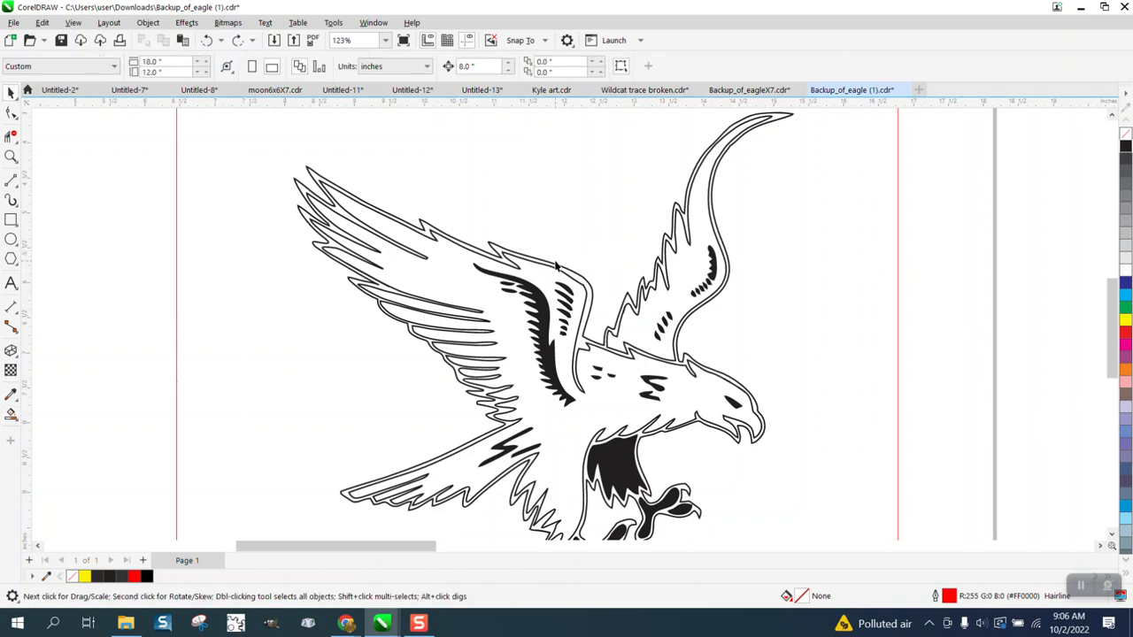
{"action": "scroll", "coordinate": [556, 264], "scroll_direction": "down", "scroll_amount": 2}
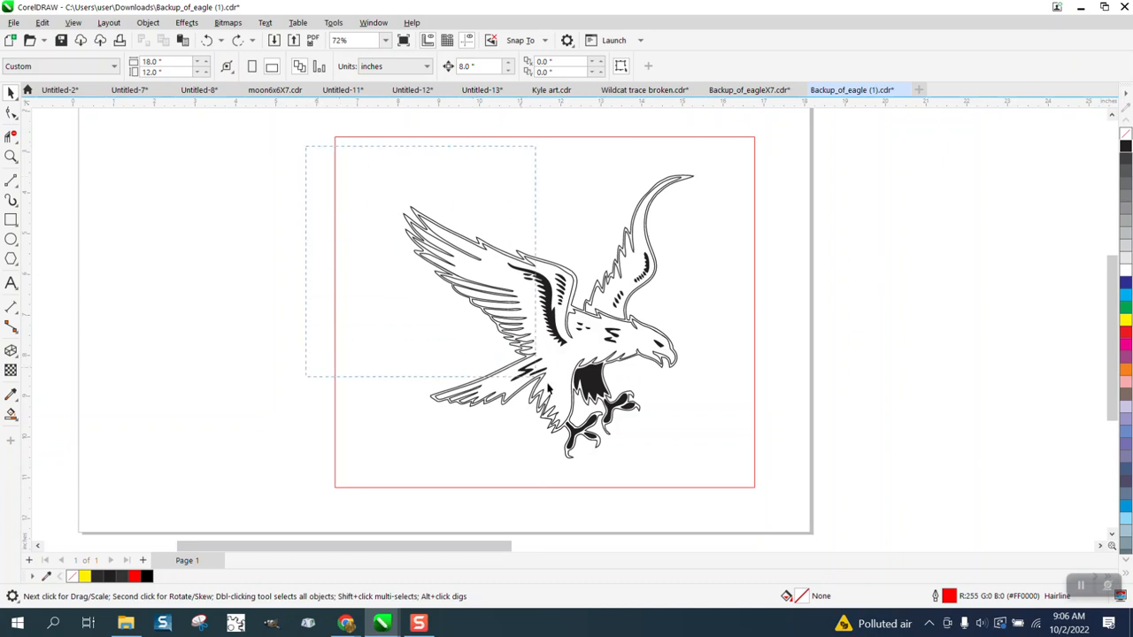
{"action": "left_click_drag", "start_coordinate": [549, 388], "coordinate": [744, 481]}
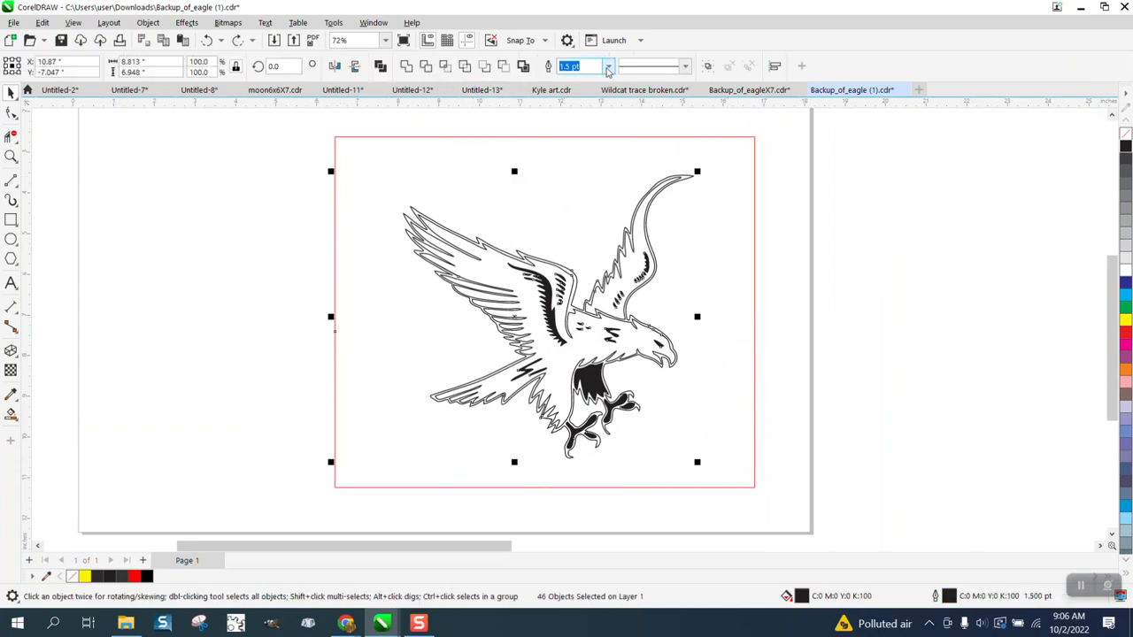
{"action": "left_click", "coordinate": [608, 68]}
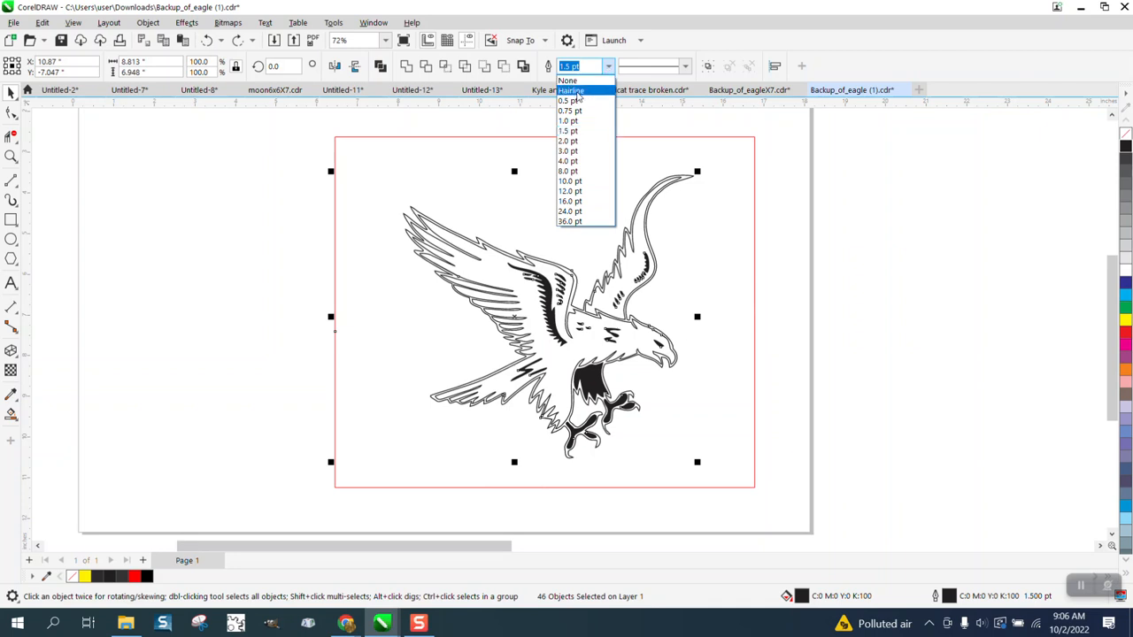
{"action": "left_click", "coordinate": [577, 92]}
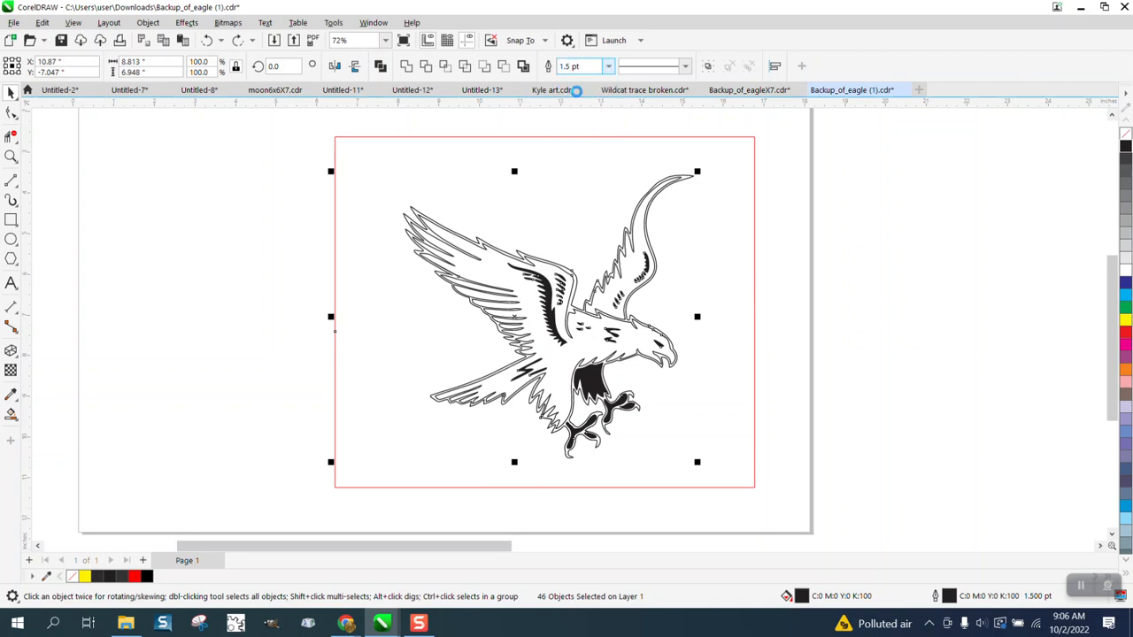
Close the gap in the inner outline at the front wing's upper bend by moving its open end node onto the neighbouring end node.
{"action": "left_click", "coordinate": [11, 156]}
{"action": "left_click_drag", "start_coordinate": [563, 266], "coordinate": [600, 357]}
{"action": "left_click_drag", "start_coordinate": [483, 275], "coordinate": [585, 333]}
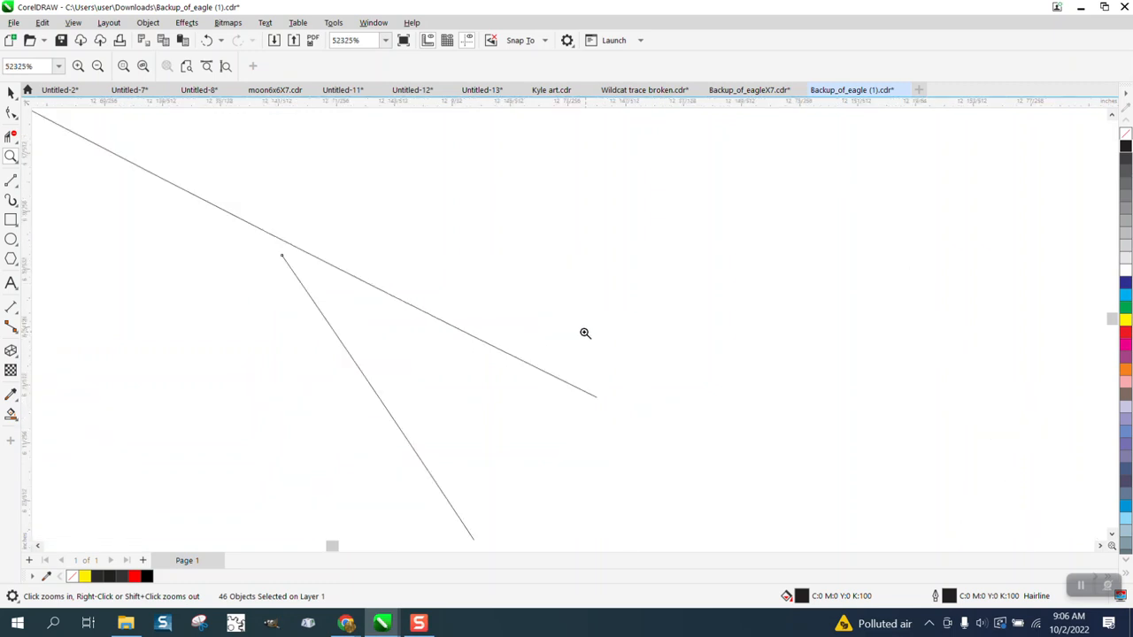
{"action": "left_click", "coordinate": [11, 114]}
{"action": "left_click", "coordinate": [595, 398]}
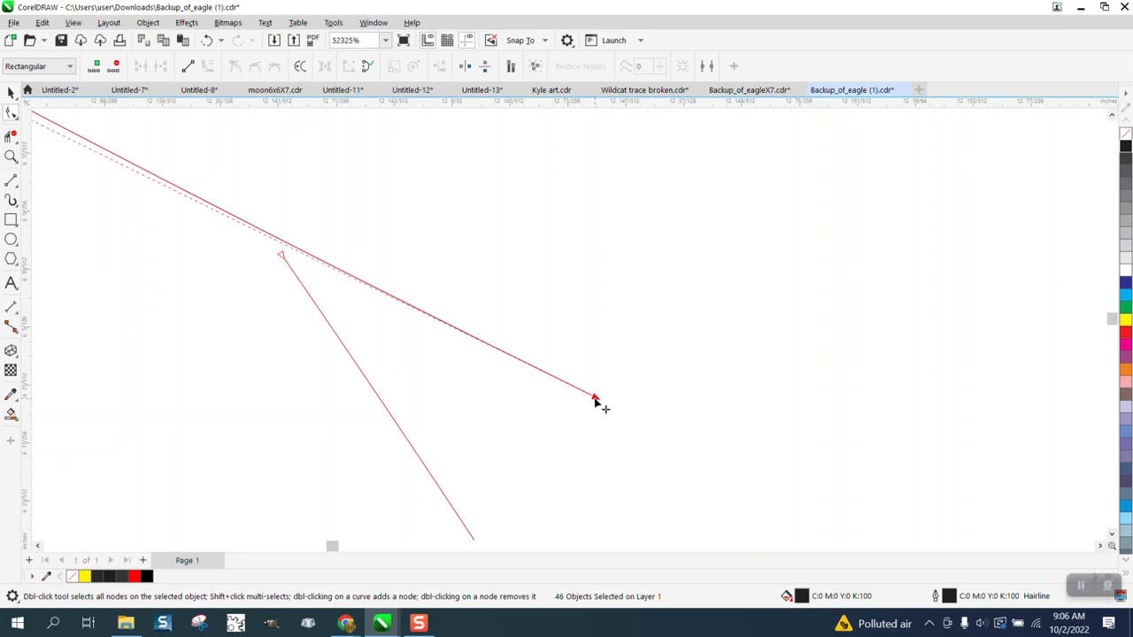
{"action": "left_click_drag", "start_coordinate": [596, 399], "coordinate": [283, 255]}
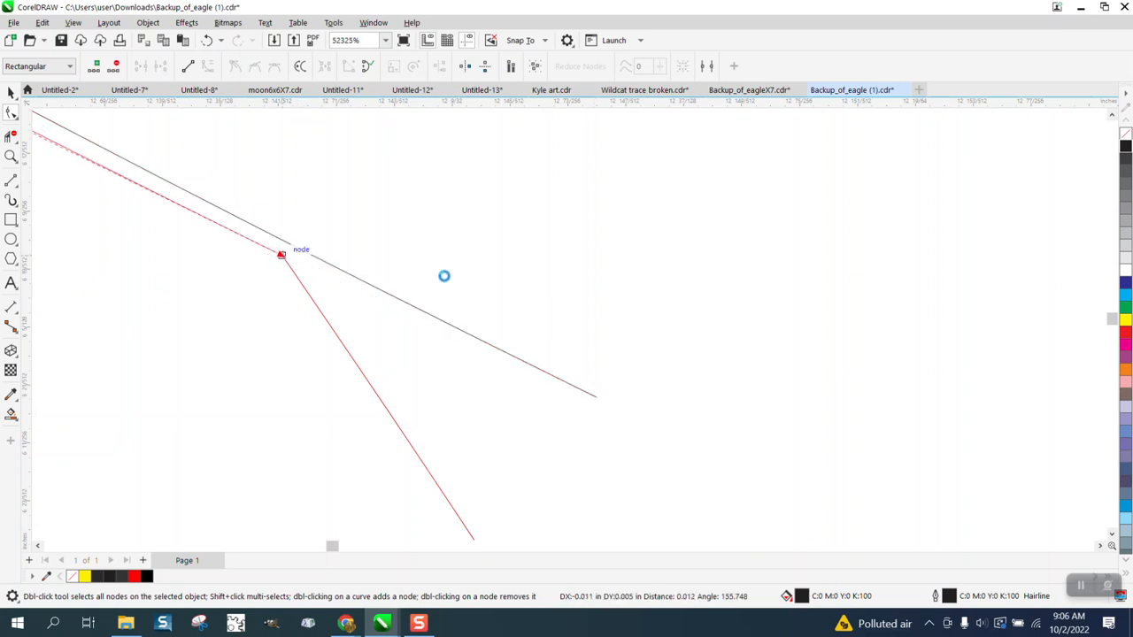
{"action": "scroll", "coordinate": [492, 303], "scroll_direction": "down", "scroll_amount": 1}
{"action": "scroll", "coordinate": [492, 302], "scroll_direction": "down", "scroll_amount": 7}
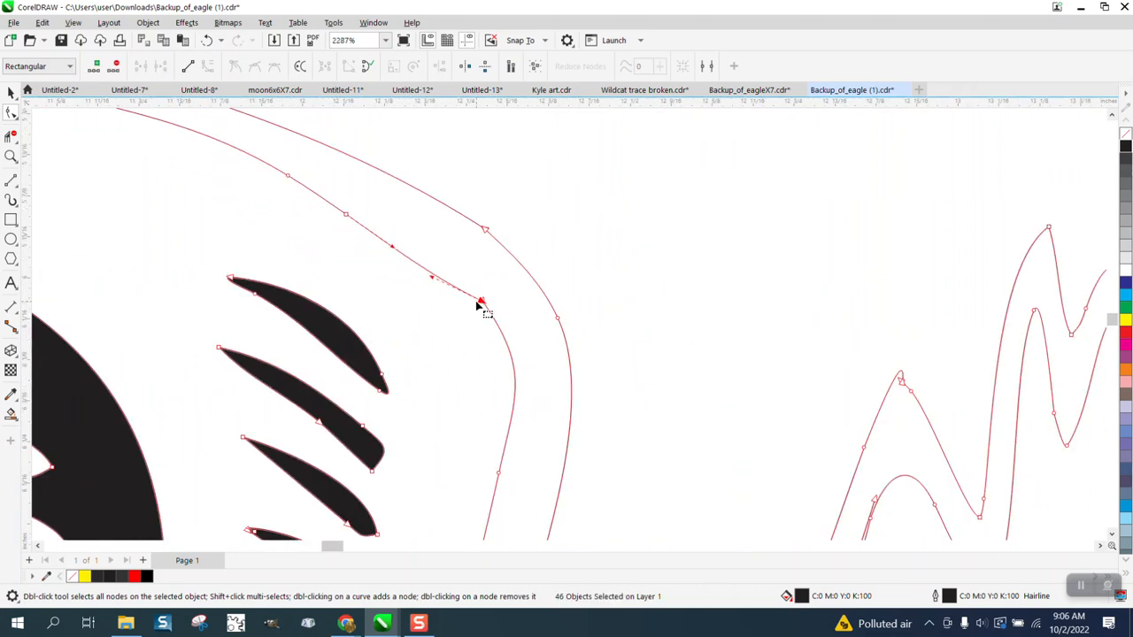
{"action": "scroll", "coordinate": [478, 305], "scroll_direction": "down", "scroll_amount": 6}
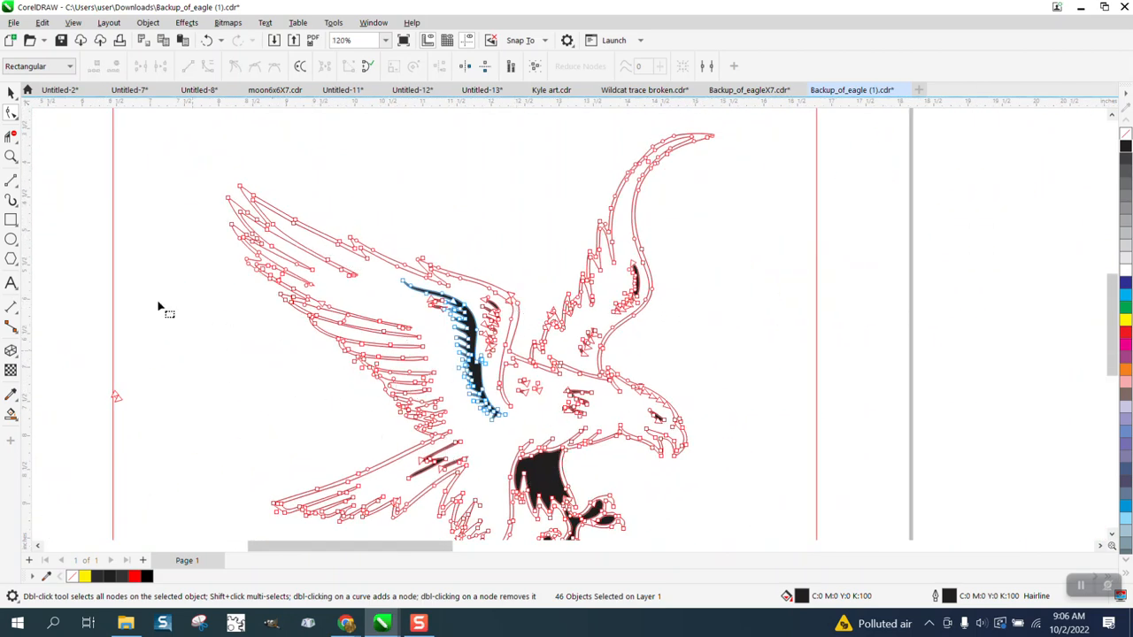
{"action": "left_click", "coordinate": [11, 92]}
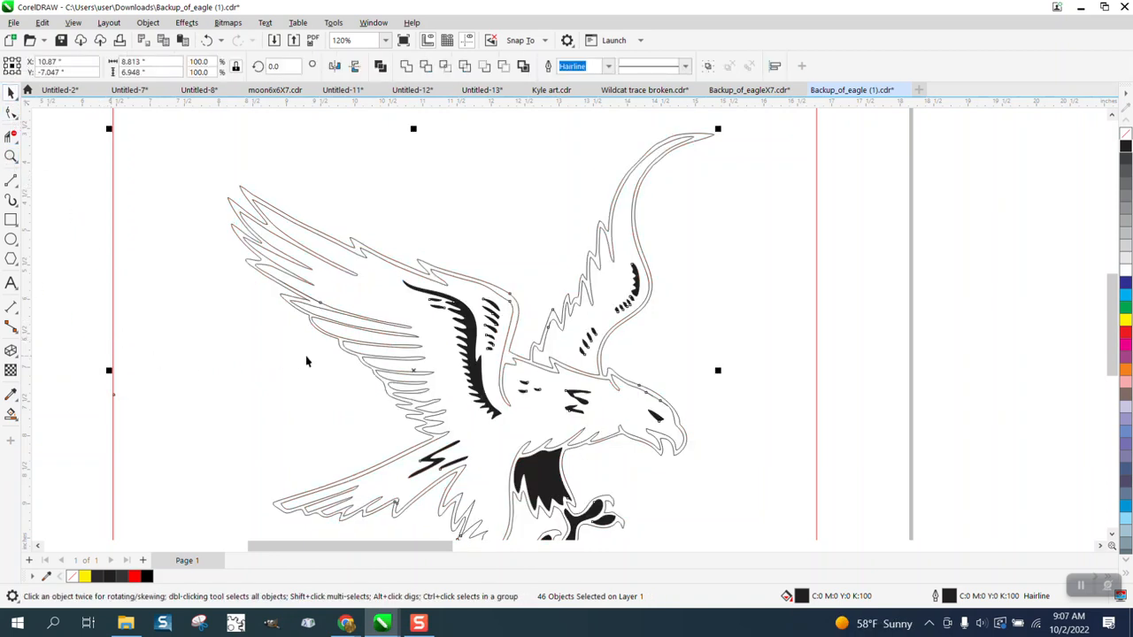
Delete the tiny stray curve sitting on the red rectangle's edge beside the eagle's tail side.
{"action": "left_click", "coordinate": [368, 354]}
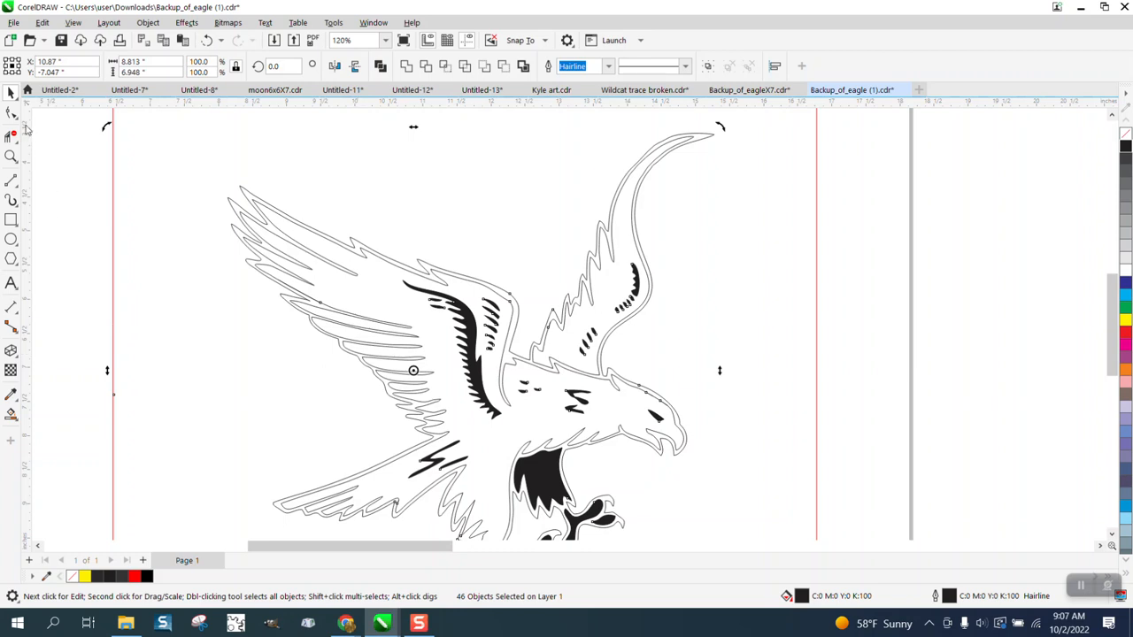
{"action": "left_click_drag", "start_coordinate": [89, 321], "coordinate": [192, 425]}
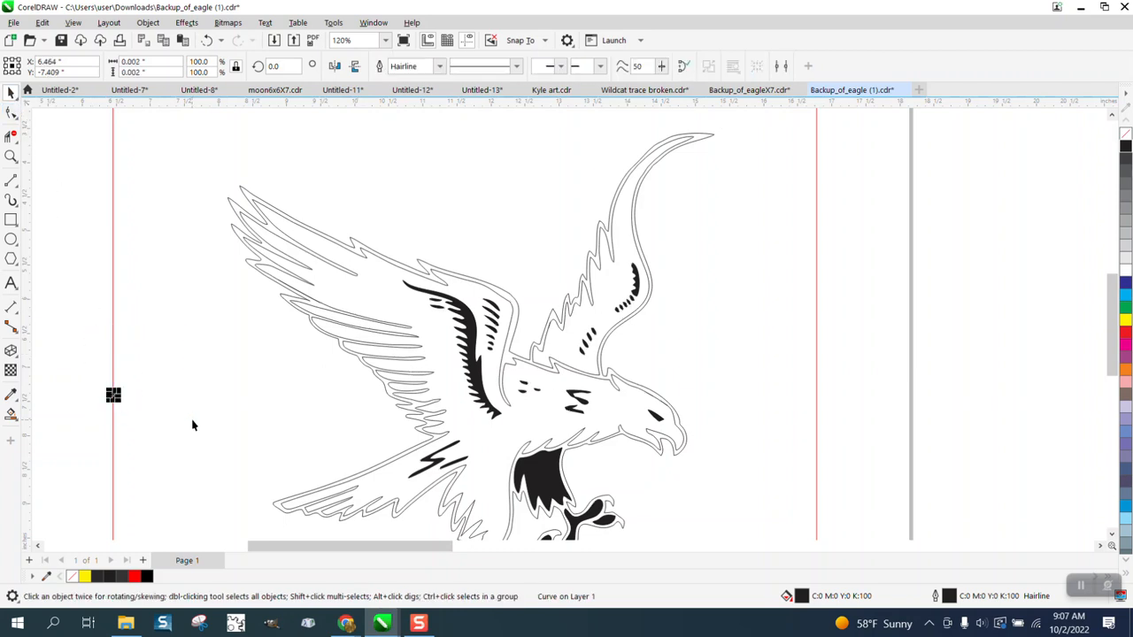
{"action": "key", "text": "Delete"}
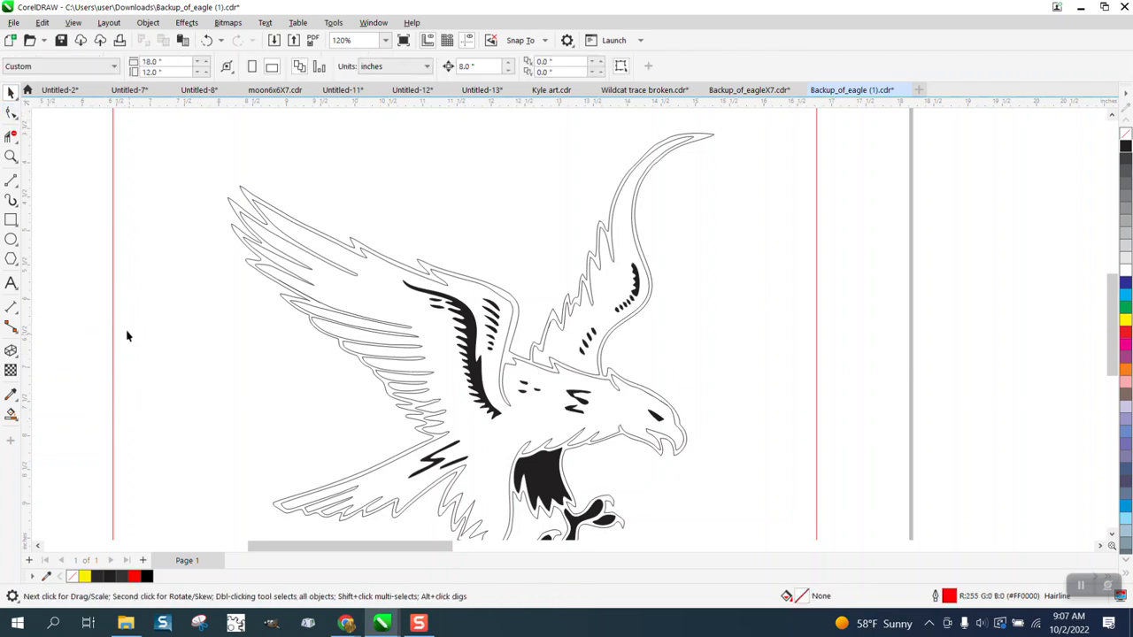
Trim the two overhanging ends where curves cross on the head's inner outline above the eye, using Virtual Segment Delete.
{"action": "left_click", "coordinate": [11, 156]}
{"action": "left_click_drag", "start_coordinate": [322, 301], "coordinate": [419, 433]}
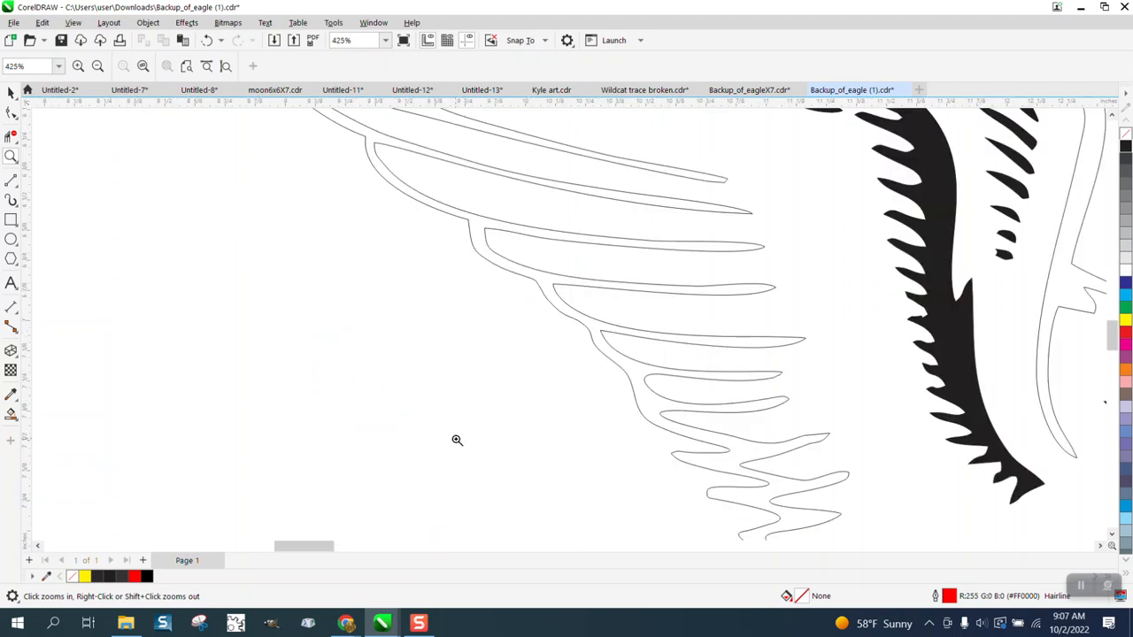
{"action": "scroll", "coordinate": [634, 433], "scroll_direction": "down", "scroll_amount": 3}
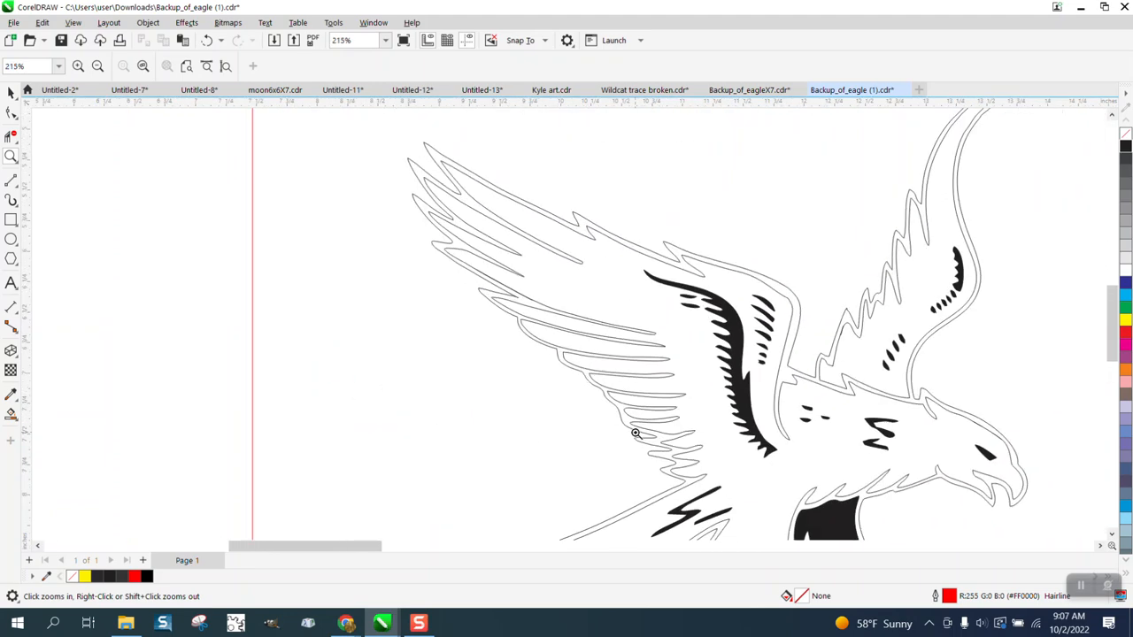
{"action": "scroll", "coordinate": [634, 433], "scroll_direction": "down", "scroll_amount": 4}
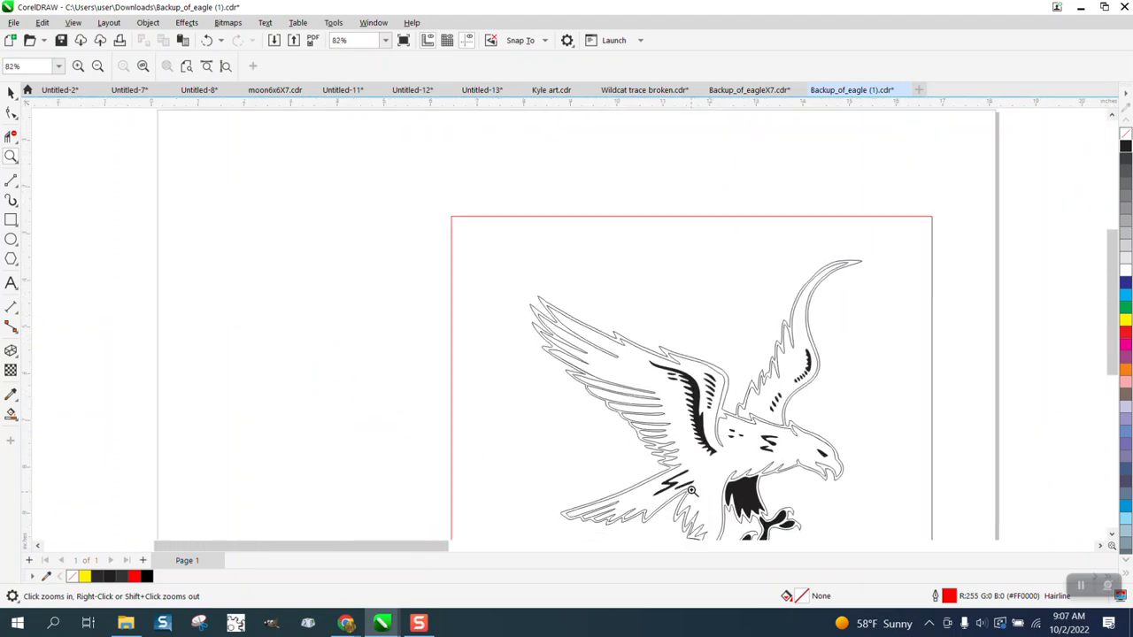
{"action": "left_click_drag", "start_coordinate": [714, 397], "coordinate": [820, 452]}
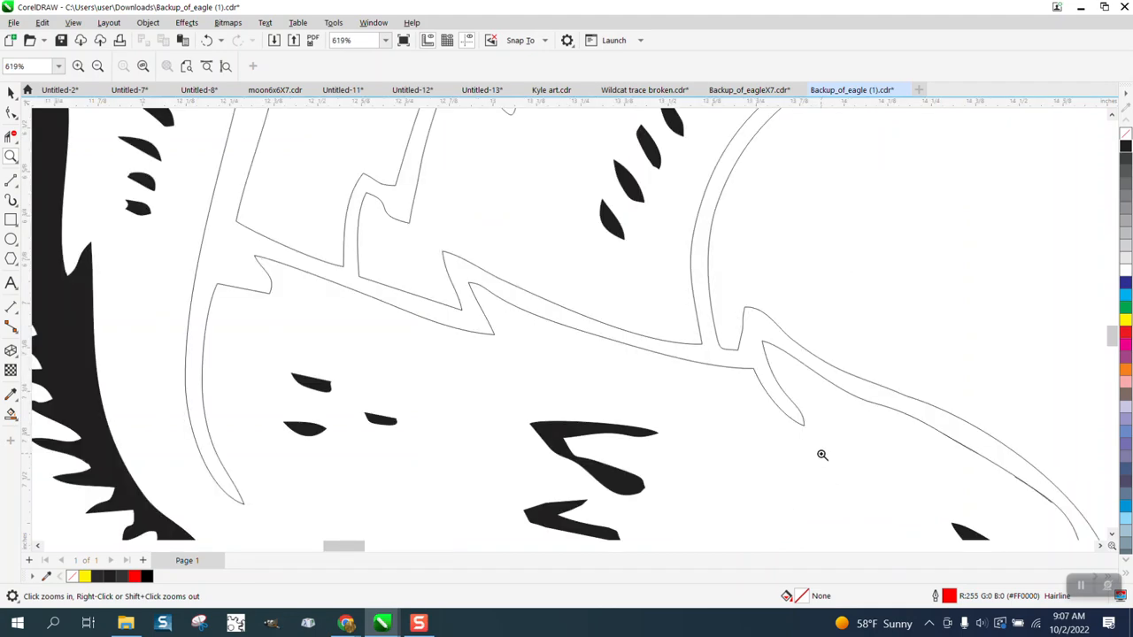
{"action": "scroll", "coordinate": [746, 451], "scroll_direction": "down", "scroll_amount": 3}
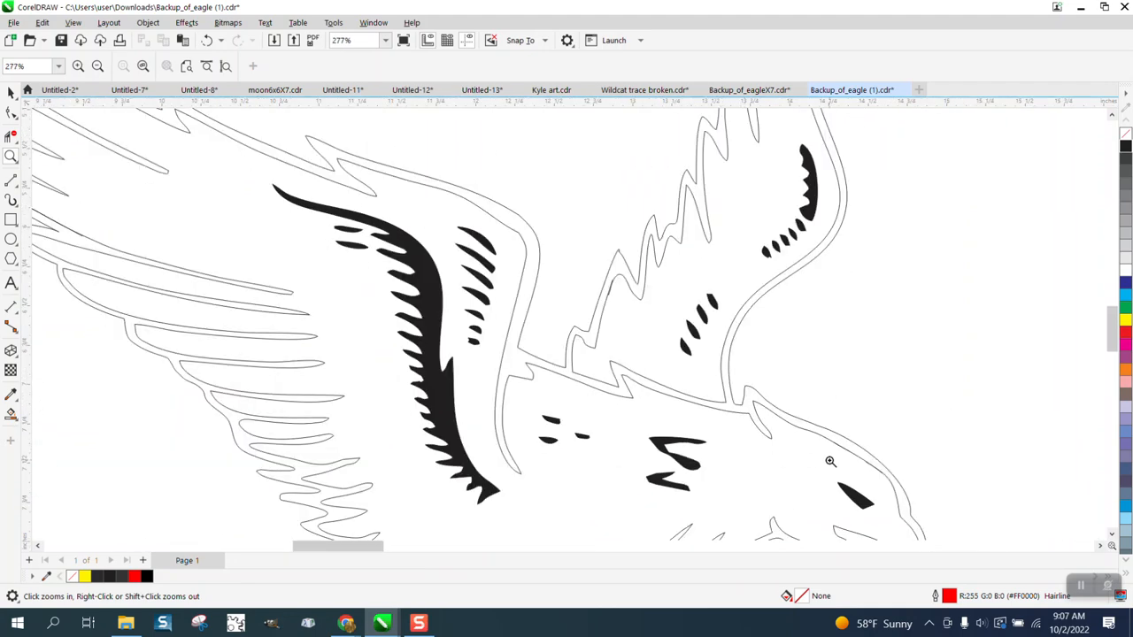
{"action": "left_click_drag", "start_coordinate": [907, 477], "coordinate": [917, 497]}
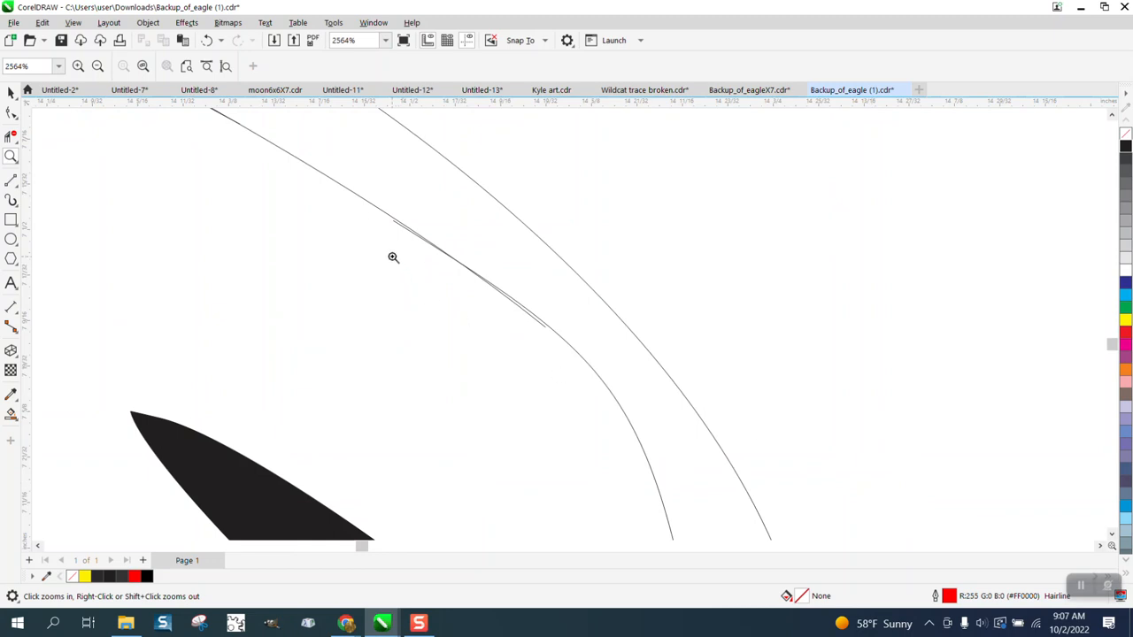
{"action": "left_click", "coordinate": [11, 112]}
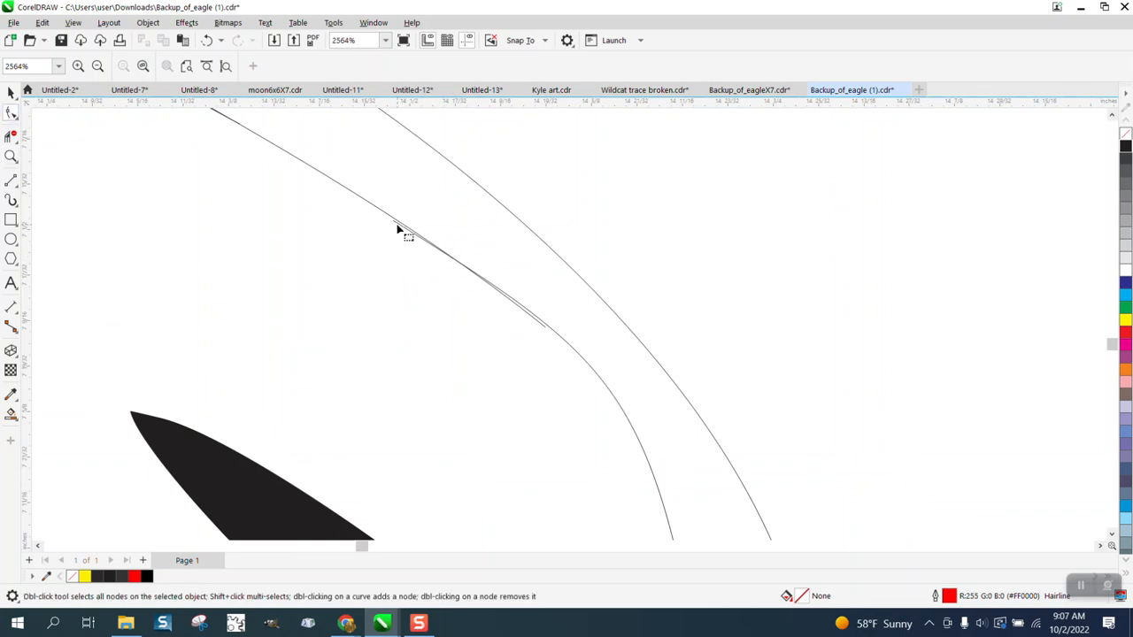
{"action": "left_click", "coordinate": [399, 229]}
{"action": "left_click", "coordinate": [395, 224]}
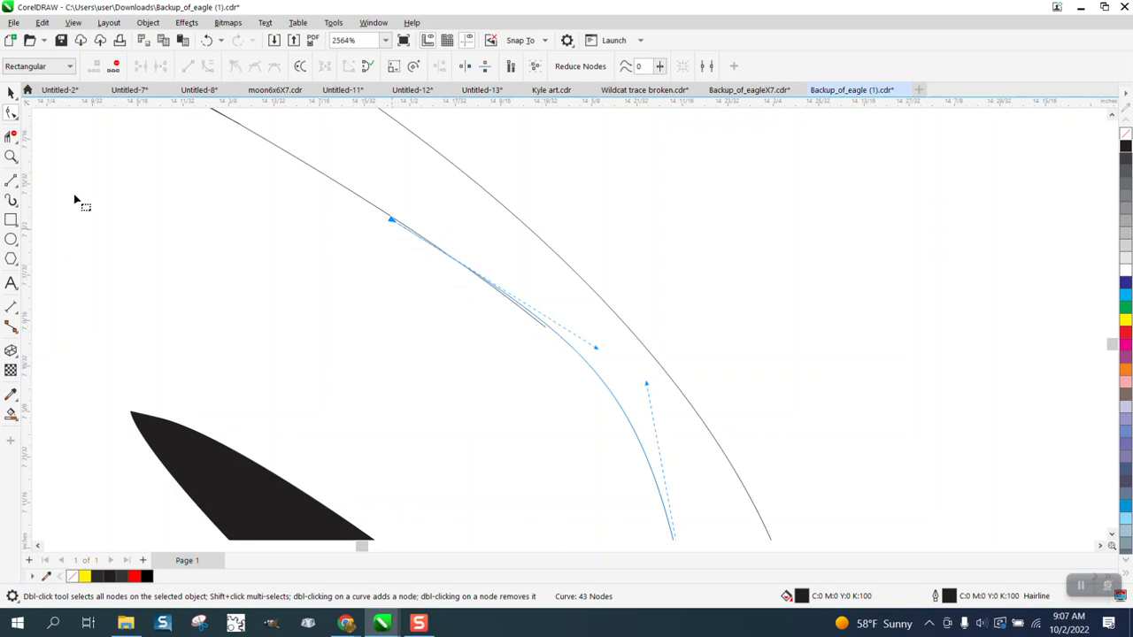
{"action": "left_click", "coordinate": [11, 137]}
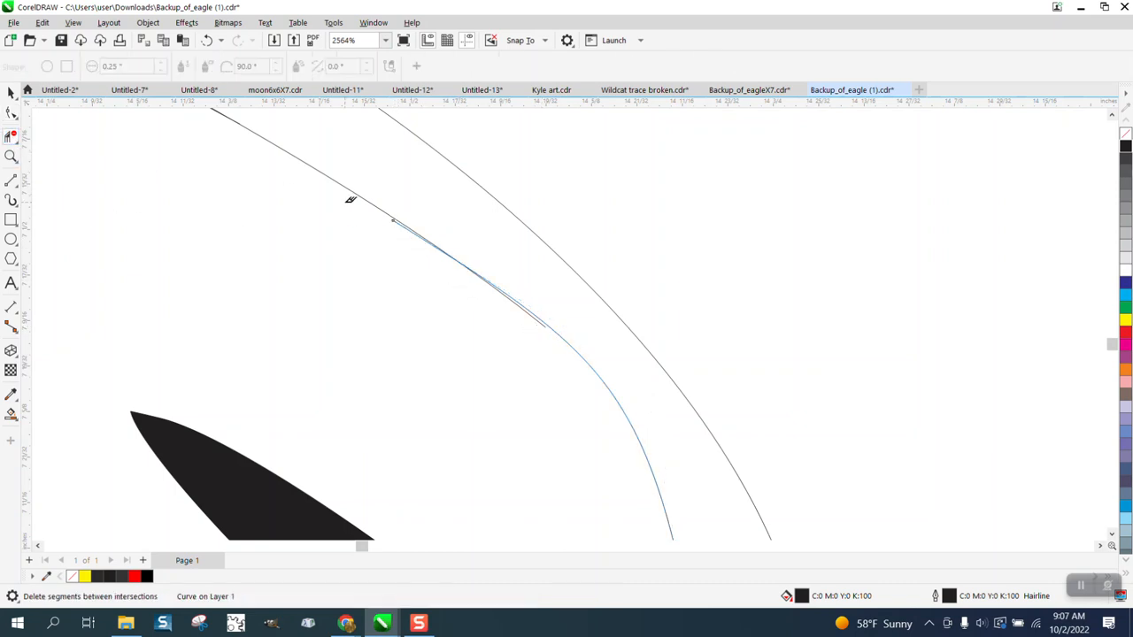
{"action": "left_click", "coordinate": [403, 221]}
{"action": "left_click", "coordinate": [518, 299]}
Select everything inside the red rectangle to check that the selection extends no further than the eagle, and clear the selection.
{"action": "scroll", "coordinate": [516, 315], "scroll_direction": "down", "scroll_amount": 10}
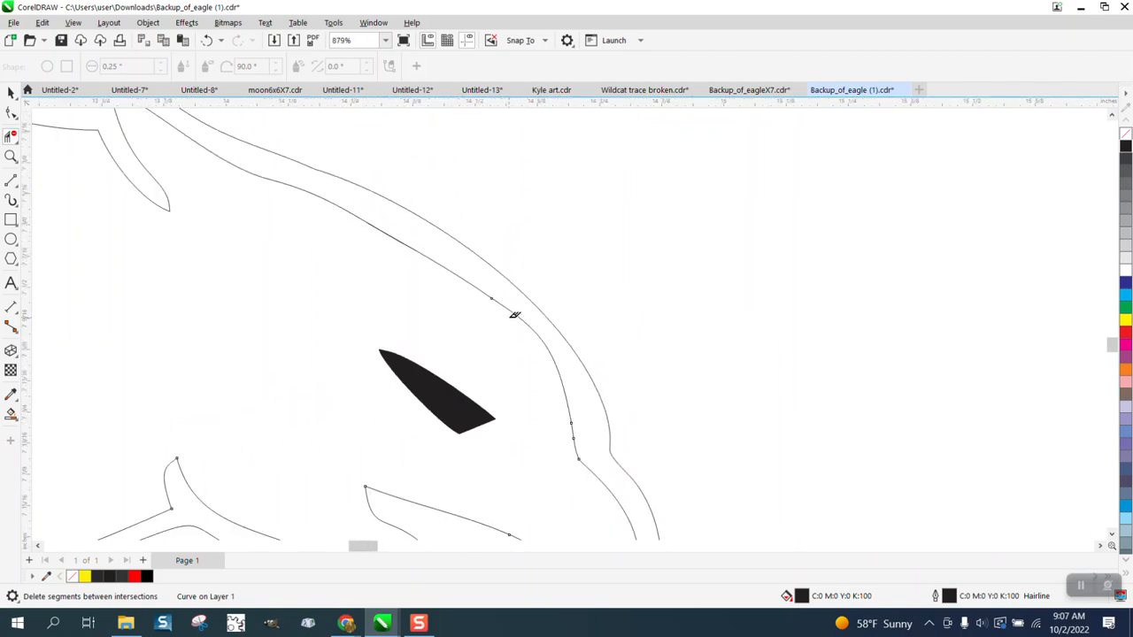
{"action": "scroll", "coordinate": [517, 319], "scroll_direction": "down", "scroll_amount": 4}
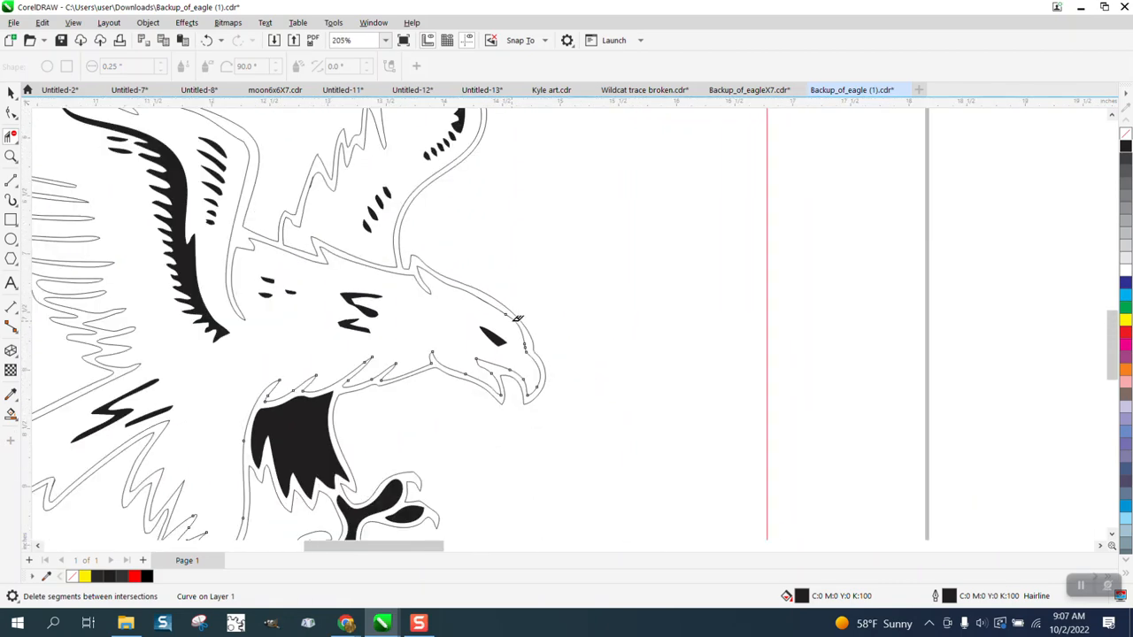
{"action": "scroll", "coordinate": [517, 319], "scroll_direction": "down", "scroll_amount": 1}
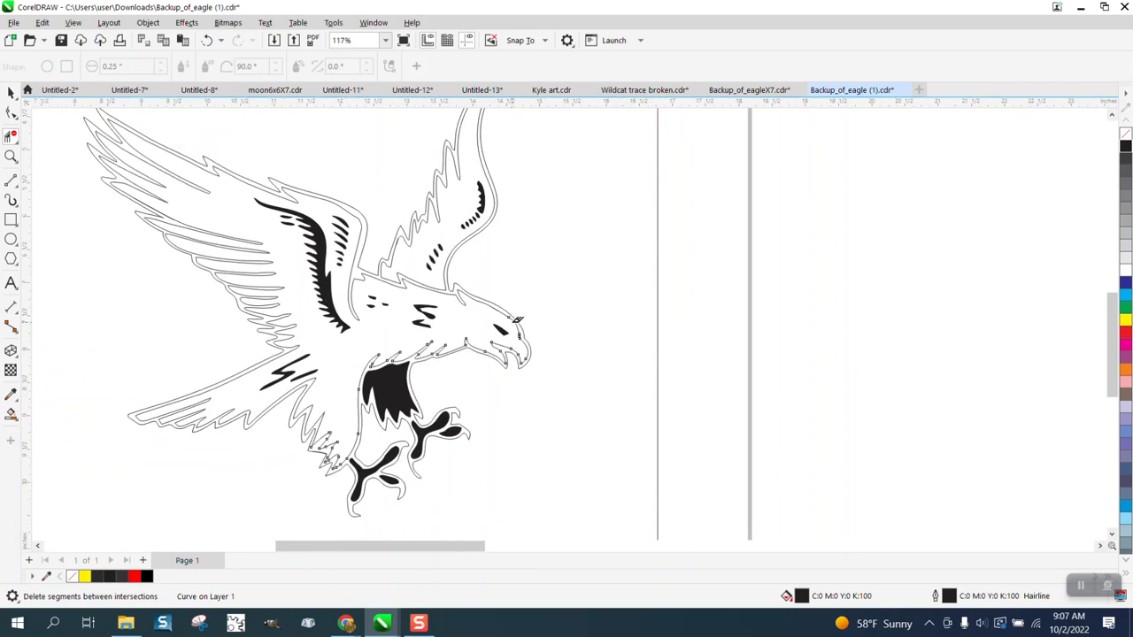
{"action": "scroll", "coordinate": [605, 354], "scroll_direction": "down", "scroll_amount": 1}
{"action": "scroll", "coordinate": [605, 354], "scroll_direction": "down", "scroll_amount": 1}
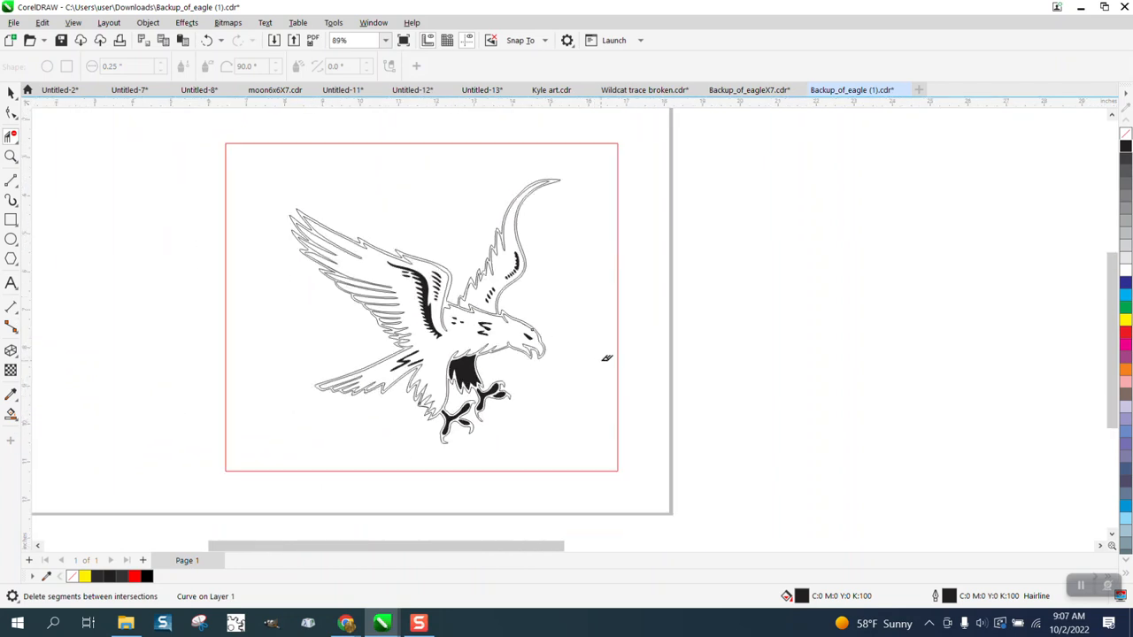
{"action": "left_click", "coordinate": [11, 92]}
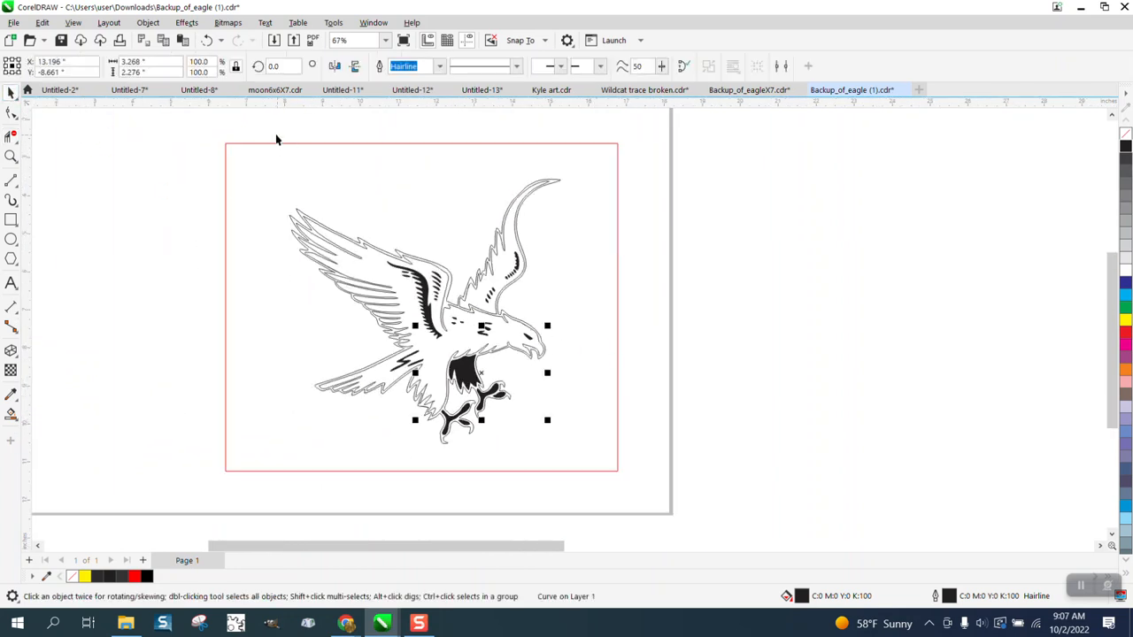
{"action": "left_click_drag", "start_coordinate": [268, 125], "coordinate": [311, 321]}
{"action": "left_click_drag", "start_coordinate": [586, 466], "coordinate": [587, 466]}
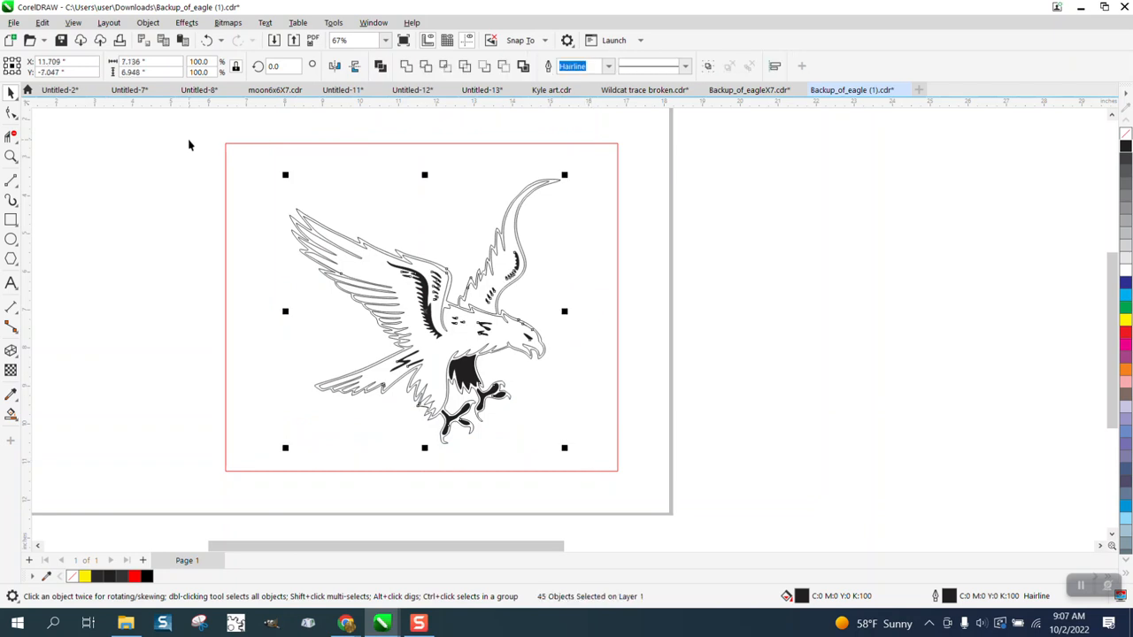
{"action": "left_click", "coordinate": [498, 129]}
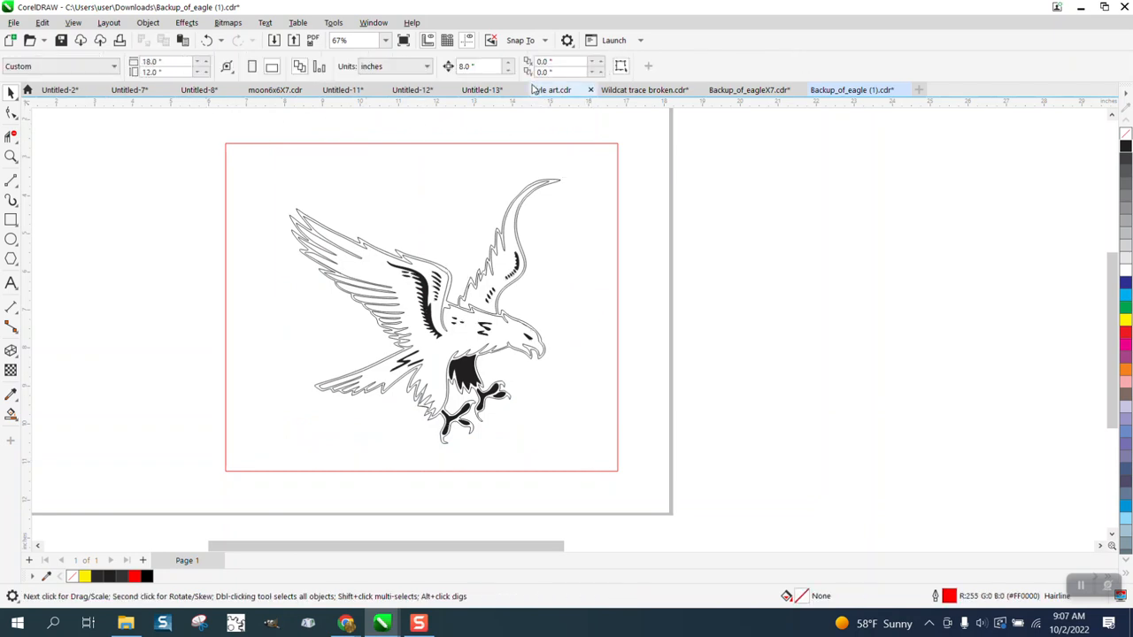
Move the outer outline curves of the rear wing, the stretch between the wings, and the front wing with tail 8 inches to the right.
{"action": "left_click", "coordinate": [558, 184]}
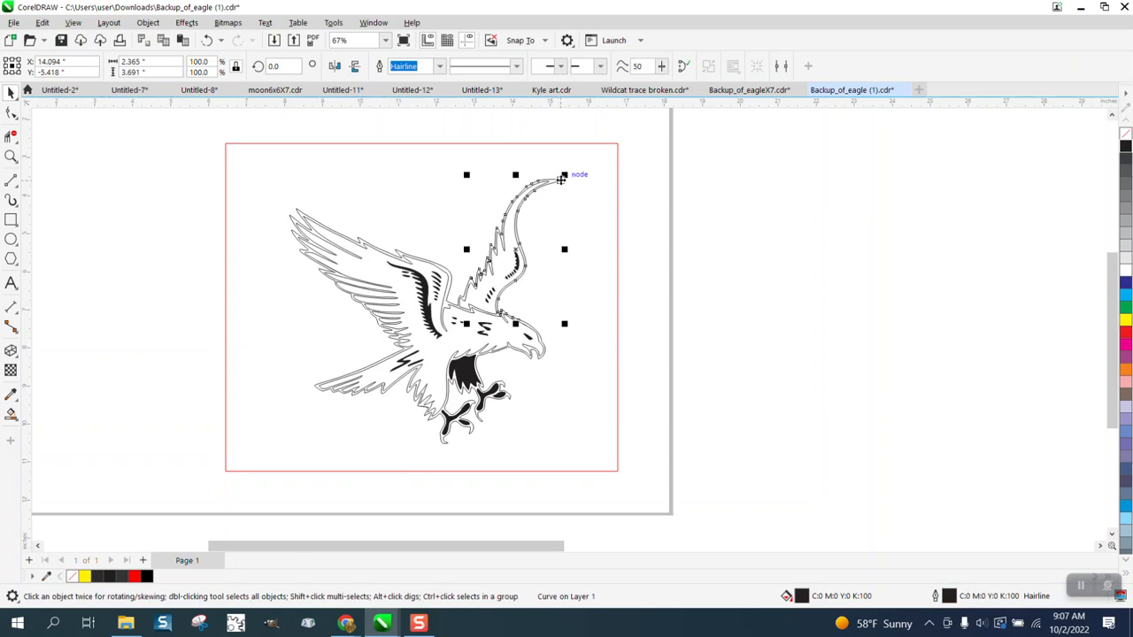
{"action": "key", "text": "Right"}
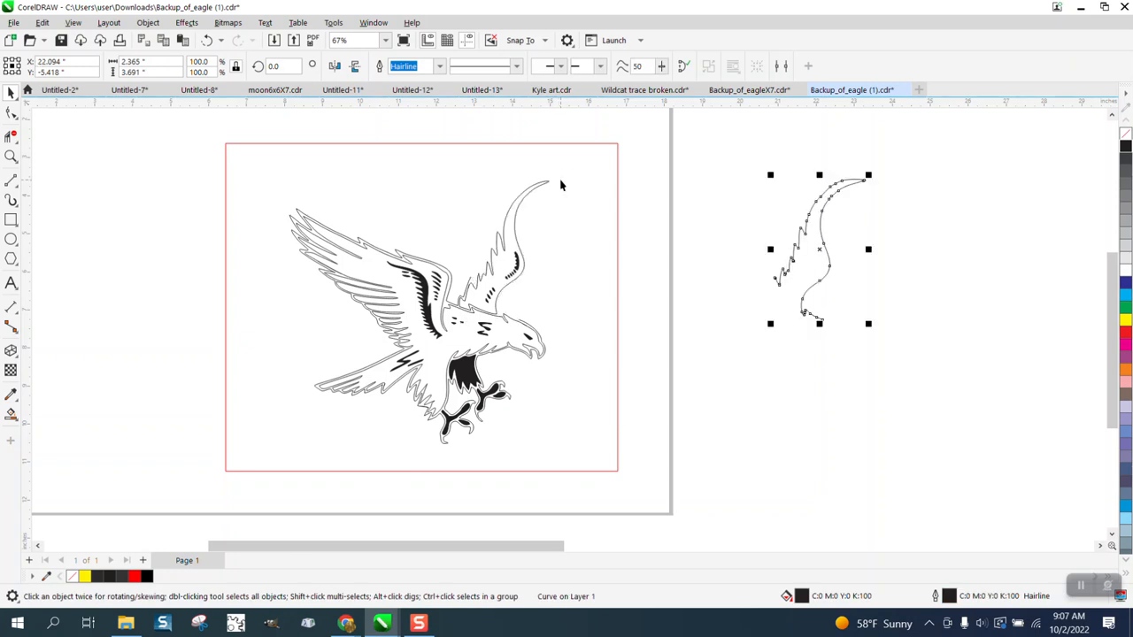
{"action": "left_click", "coordinate": [455, 281]}
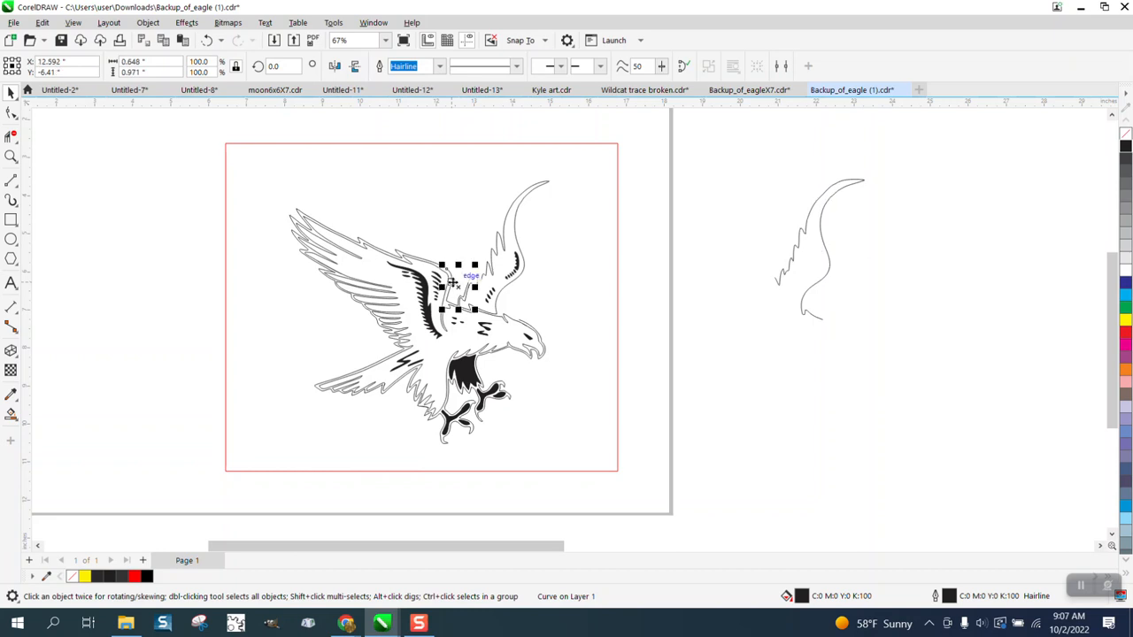
{"action": "key", "text": "Right"}
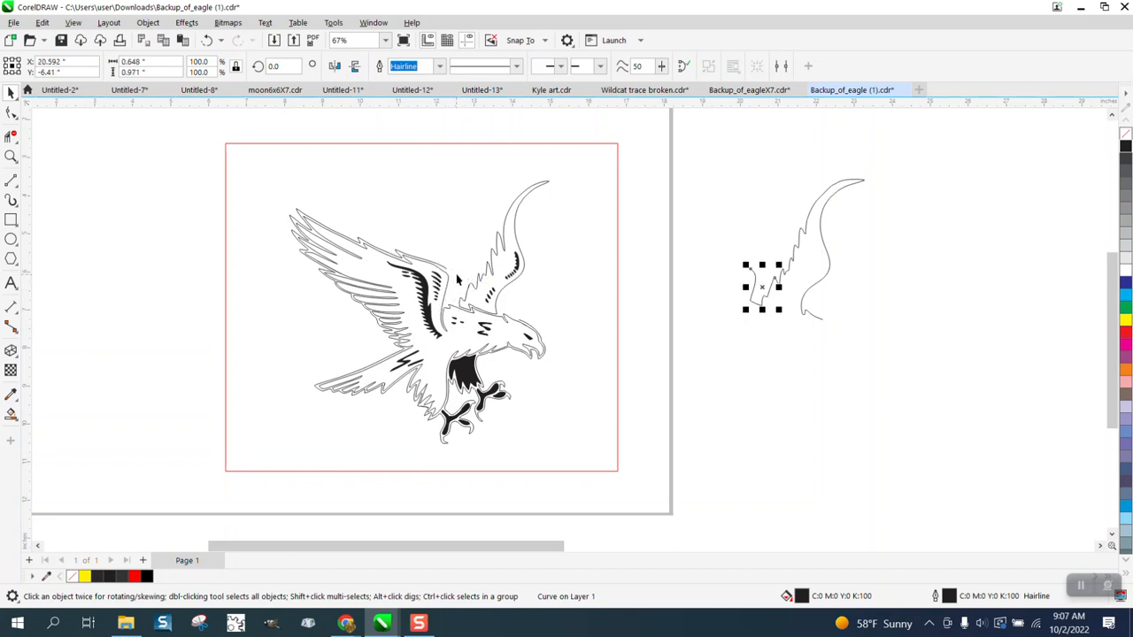
{"action": "left_click", "coordinate": [447, 276]}
{"action": "key", "text": "Right"}
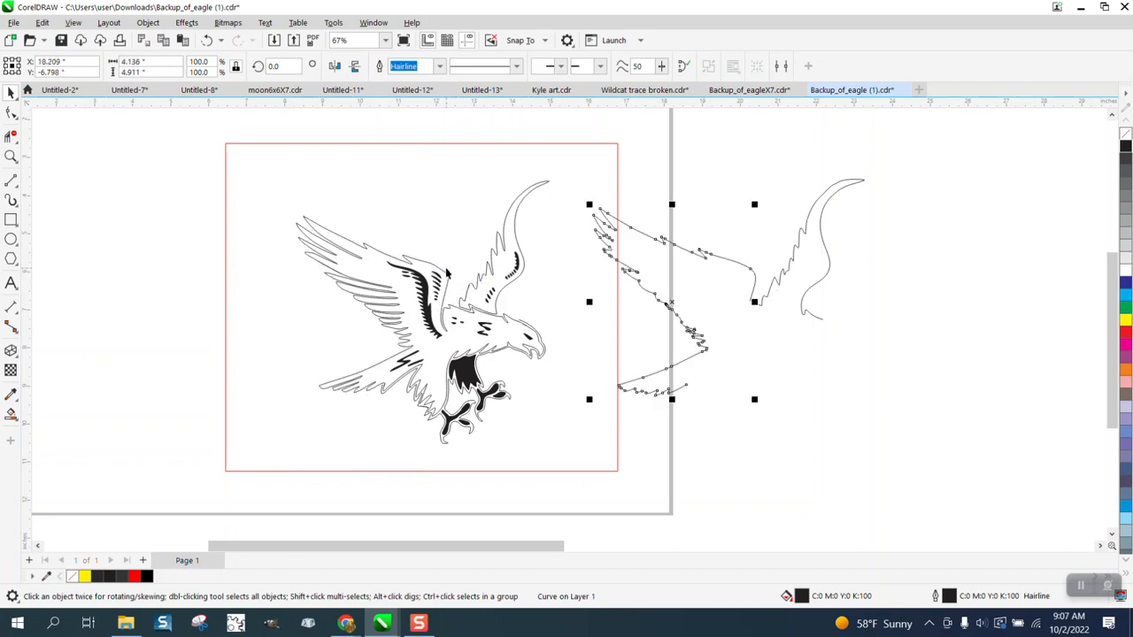
Move the outer outline curves of the head and feet and of the tail's underside 8 inches to the right.
{"action": "left_click", "coordinate": [535, 335]}
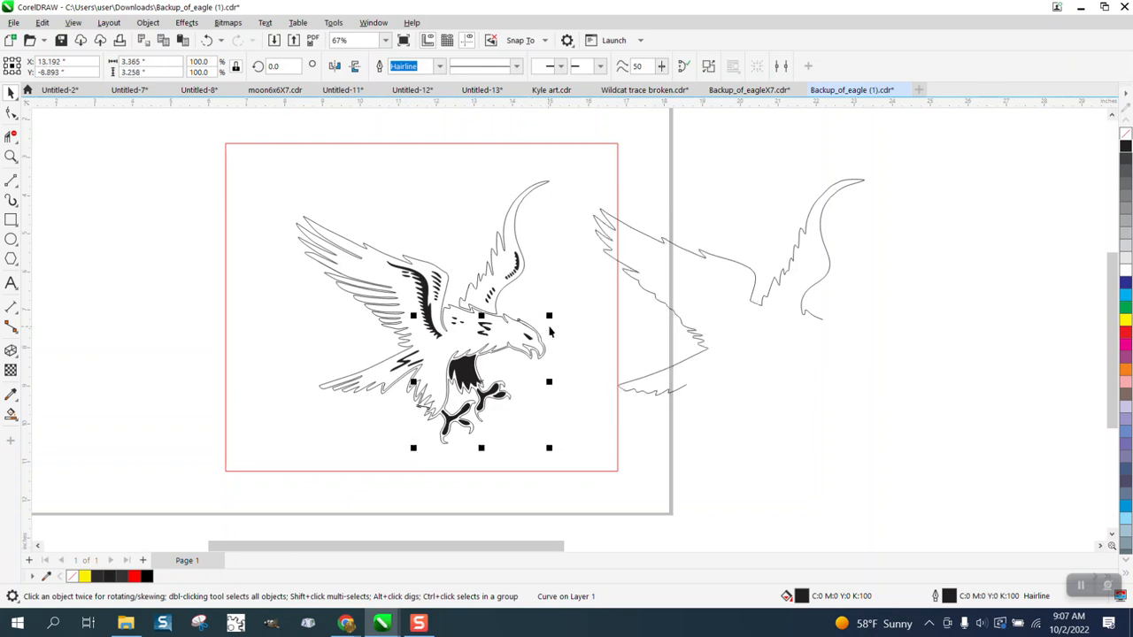
{"action": "key", "text": "Right"}
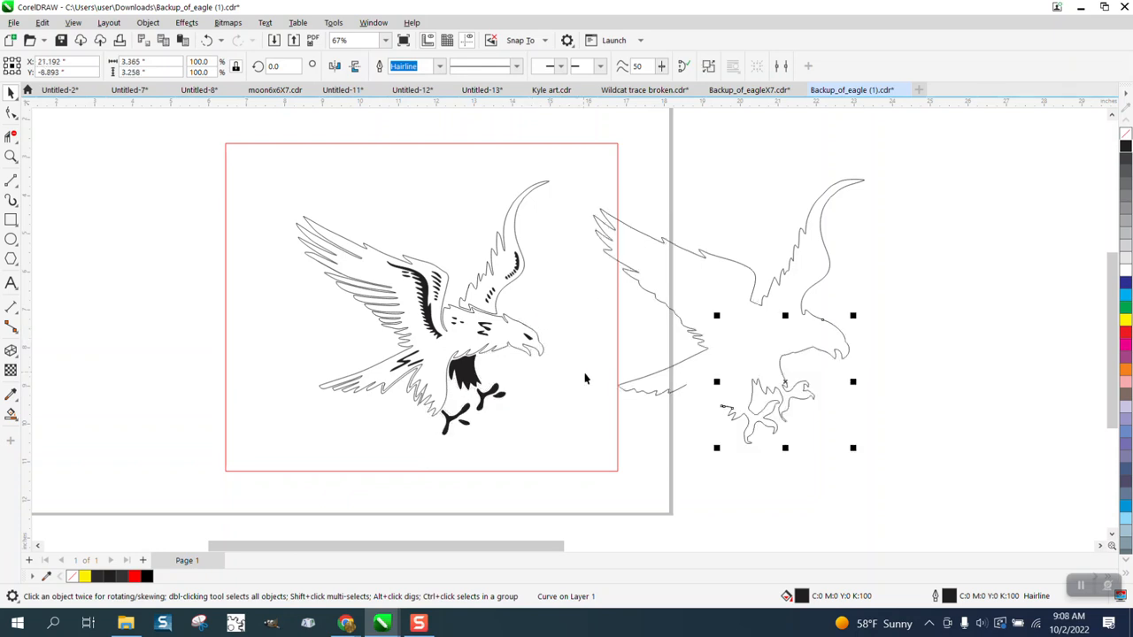
{"action": "left_click", "coordinate": [386, 395]}
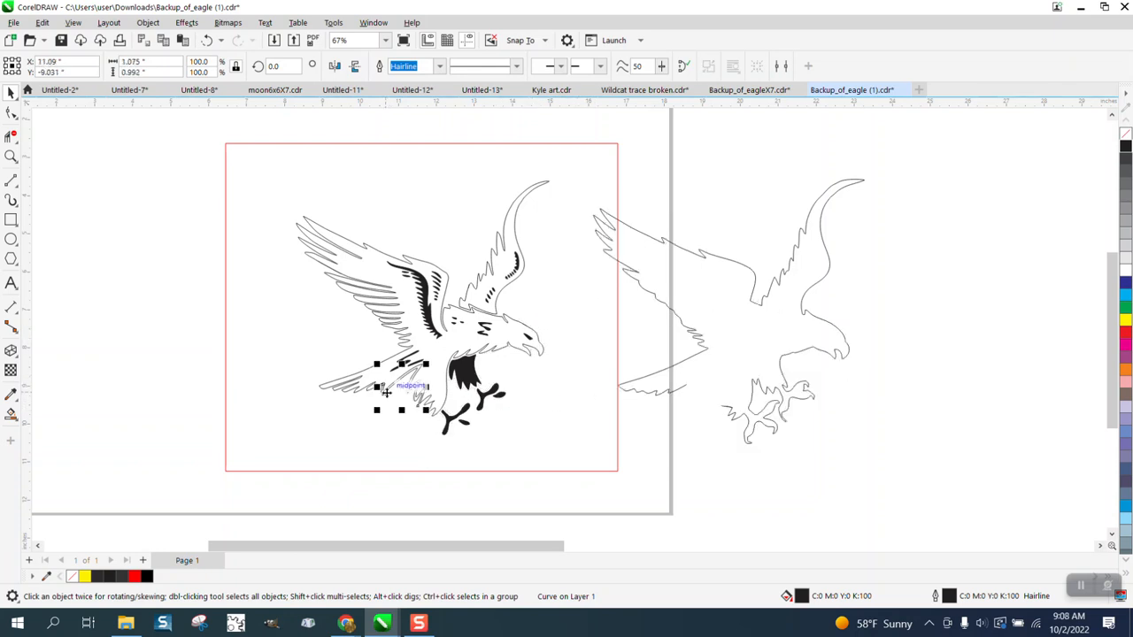
{"action": "key", "text": "Right"}
{"action": "left_click", "coordinate": [721, 460]}
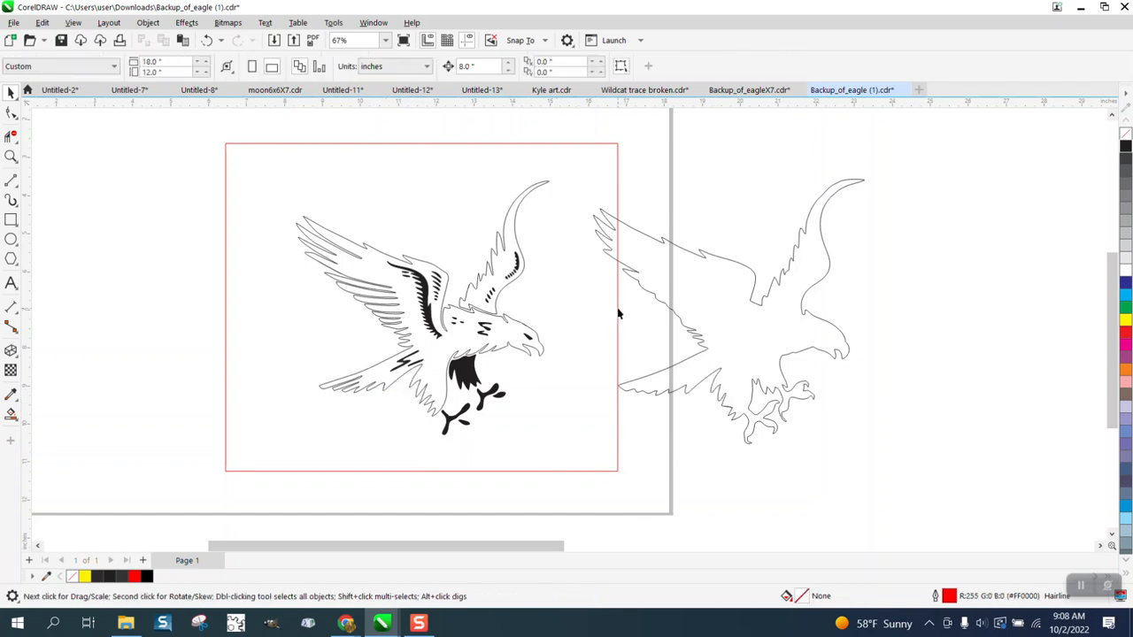
Try a black Smart Fill of the separated outer outline with the red rectangle moved around it, undo the fill, and delete the rectangle.
{"action": "left_click_drag", "start_coordinate": [618, 314], "coordinate": [928, 318]}
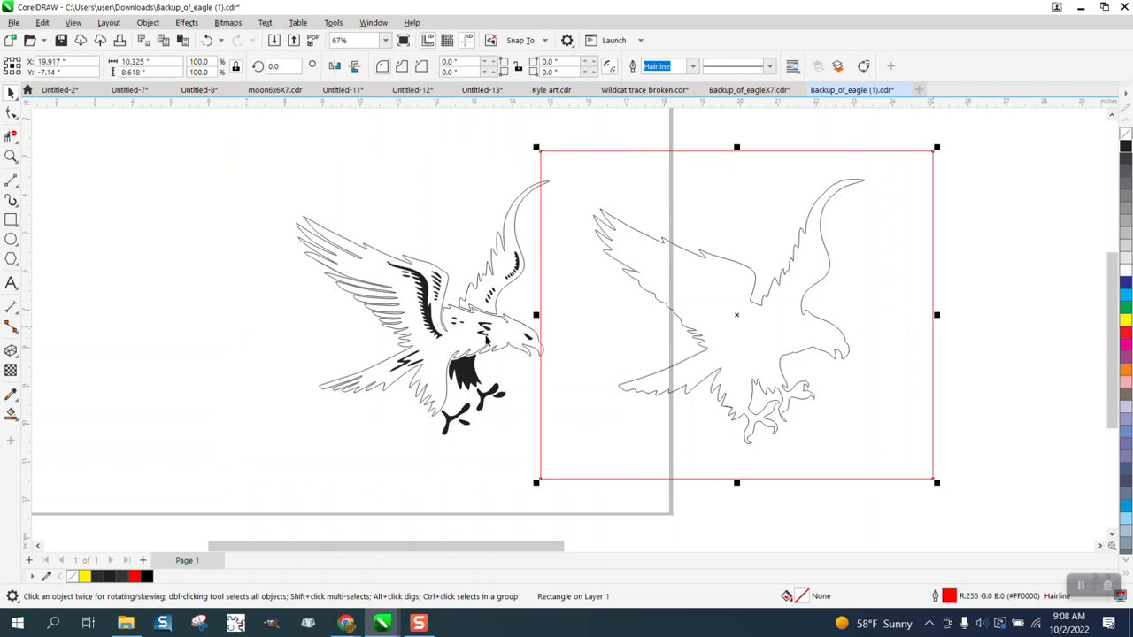
{"action": "left_click", "coordinate": [11, 413]}
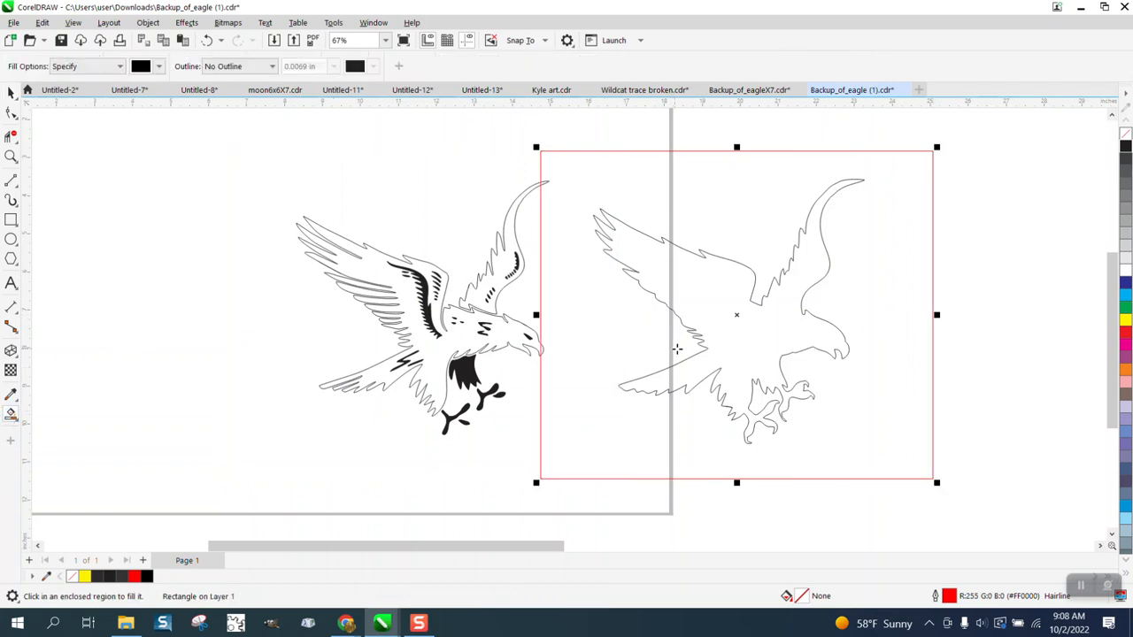
{"action": "left_click", "coordinate": [717, 311]}
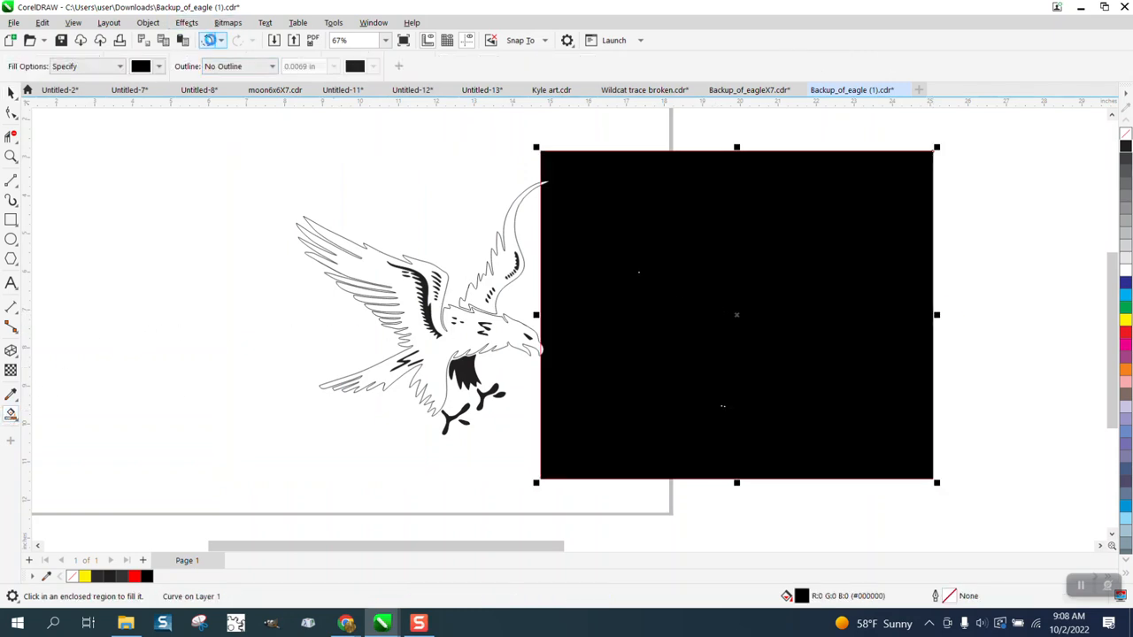
{"action": "left_click", "coordinate": [208, 41]}
{"action": "key", "text": "Delete"}
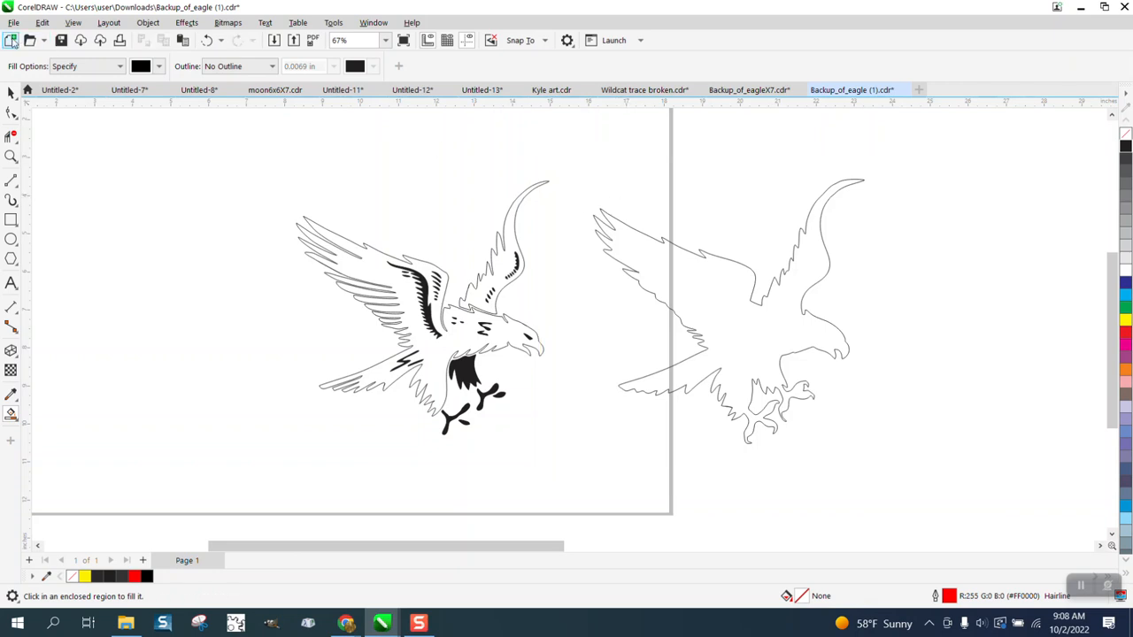
Select all the nodes of the separated outer outline curves with the Shape tool.
{"action": "left_click", "coordinate": [11, 92]}
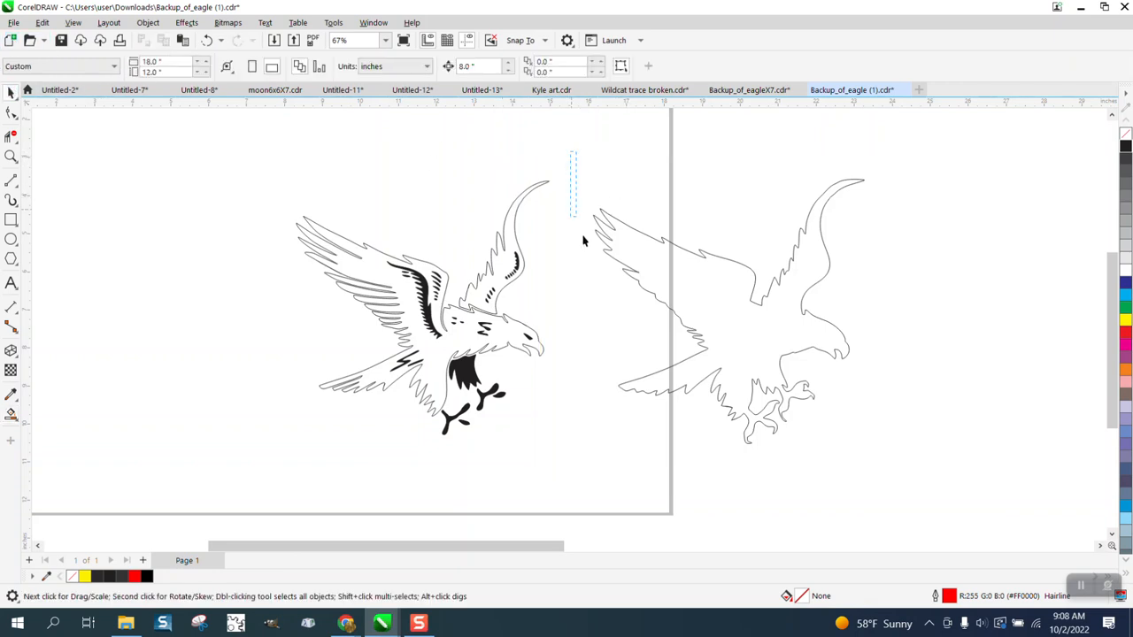
{"action": "left_click_drag", "start_coordinate": [954, 515], "coordinate": [954, 516]}
{"action": "left_click", "coordinate": [11, 112]}
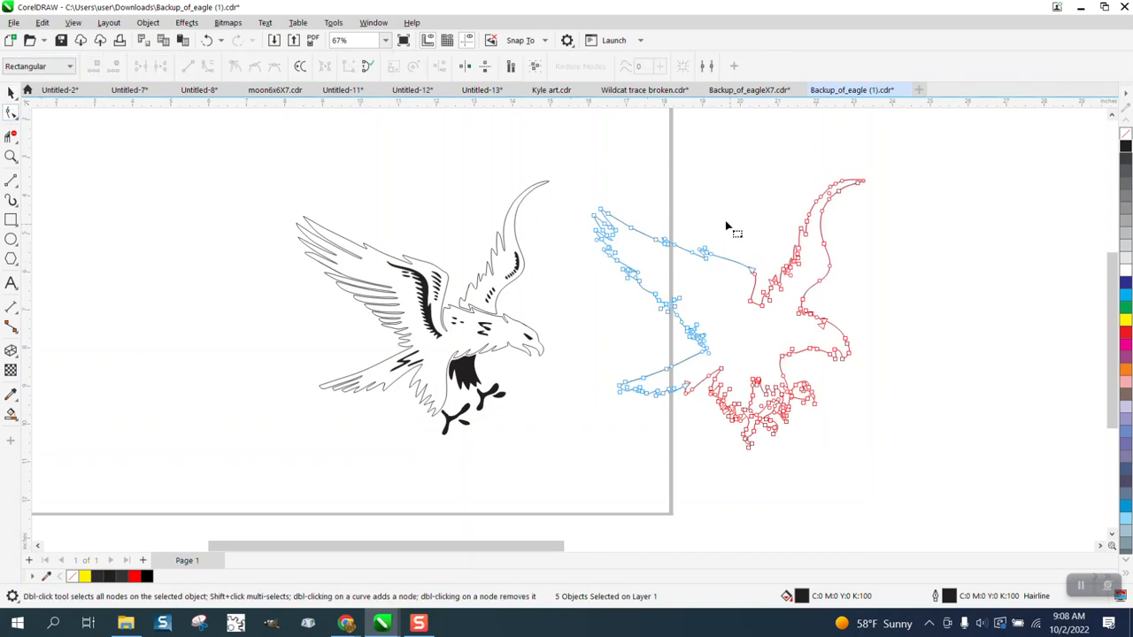
{"action": "left_click_drag", "start_coordinate": [582, 124], "coordinate": [971, 521]}
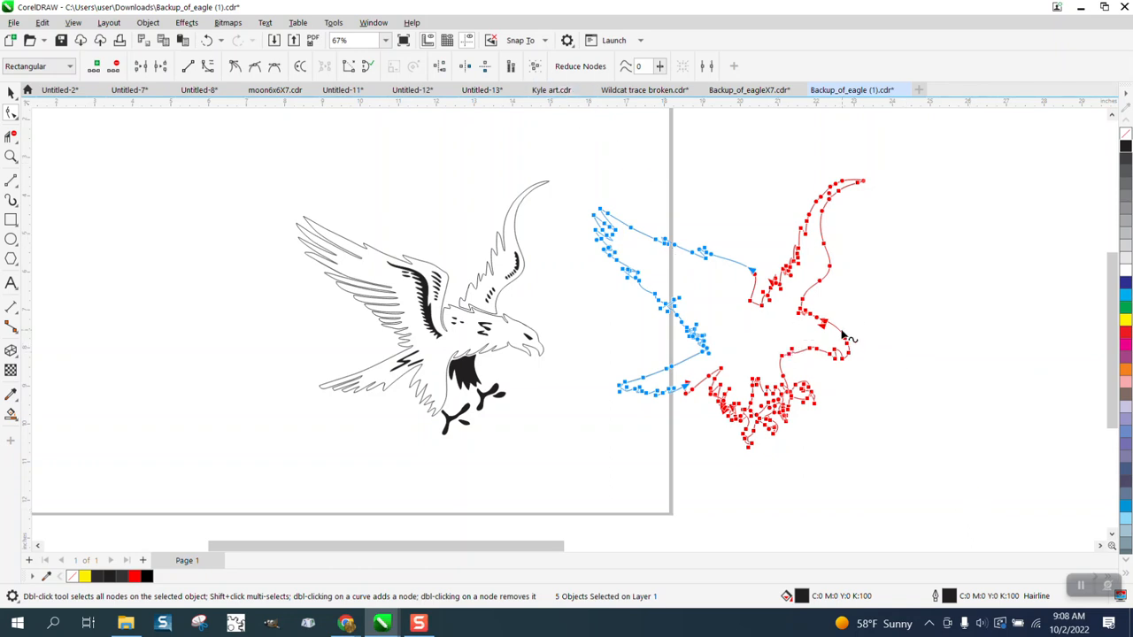
Examine the junction between the rear wing and head curves of the separated outline at high magnification.
{"action": "left_click", "coordinate": [11, 156]}
{"action": "left_click_drag", "start_coordinate": [818, 313], "coordinate": [834, 330]}
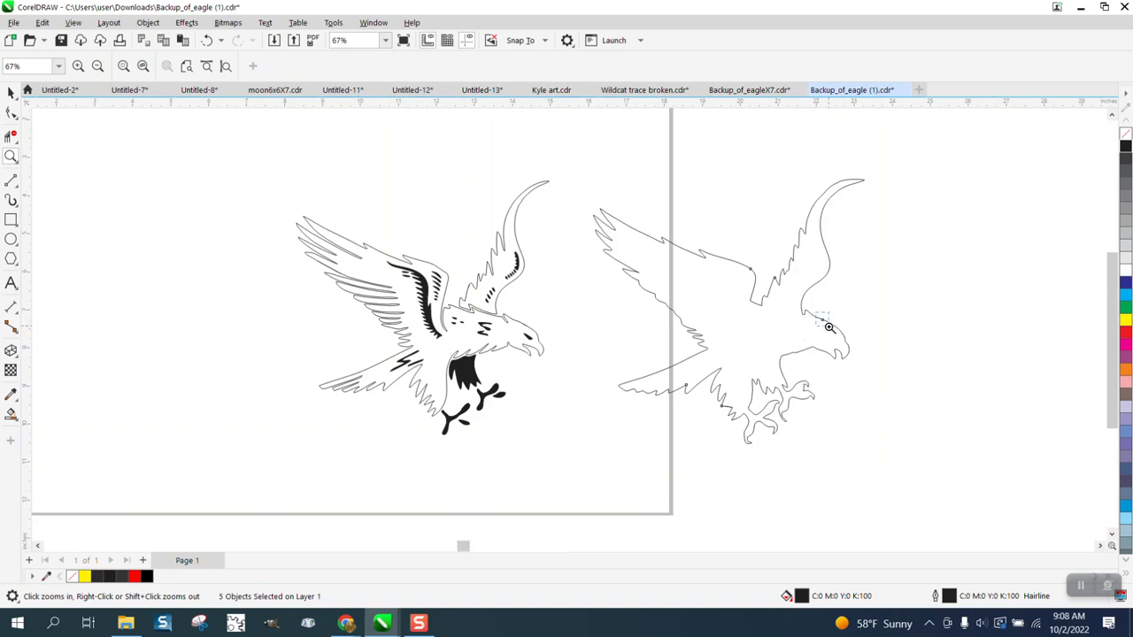
{"action": "left_click_drag", "start_coordinate": [662, 397], "coordinate": [424, 302]}
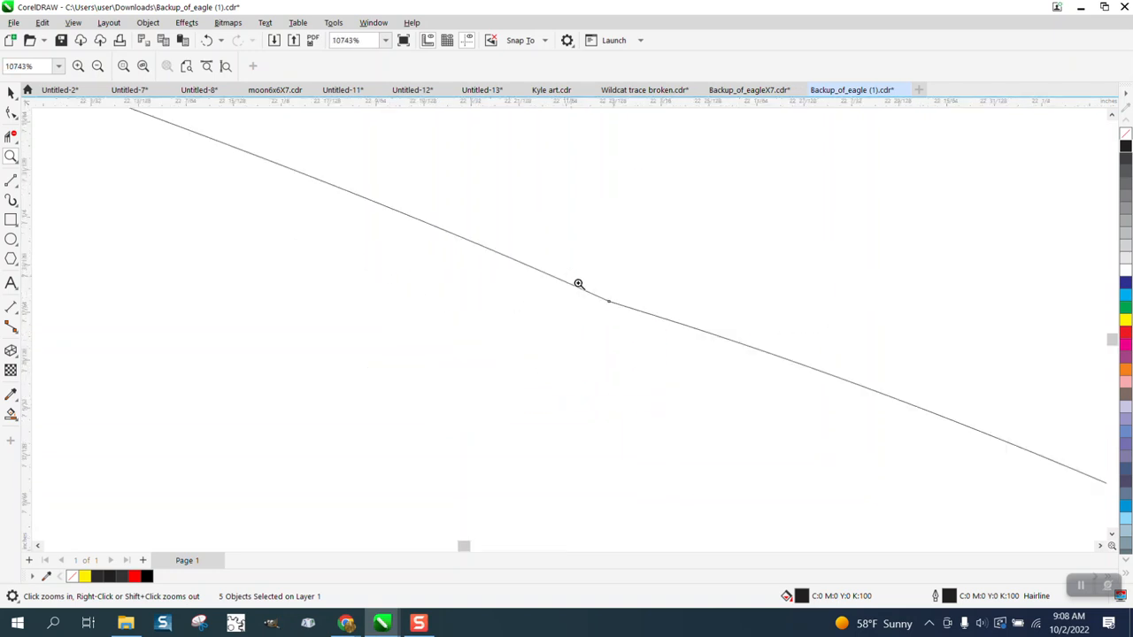
{"action": "left_click_drag", "start_coordinate": [578, 283], "coordinate": [678, 336]}
{"action": "left_click", "coordinate": [11, 112]}
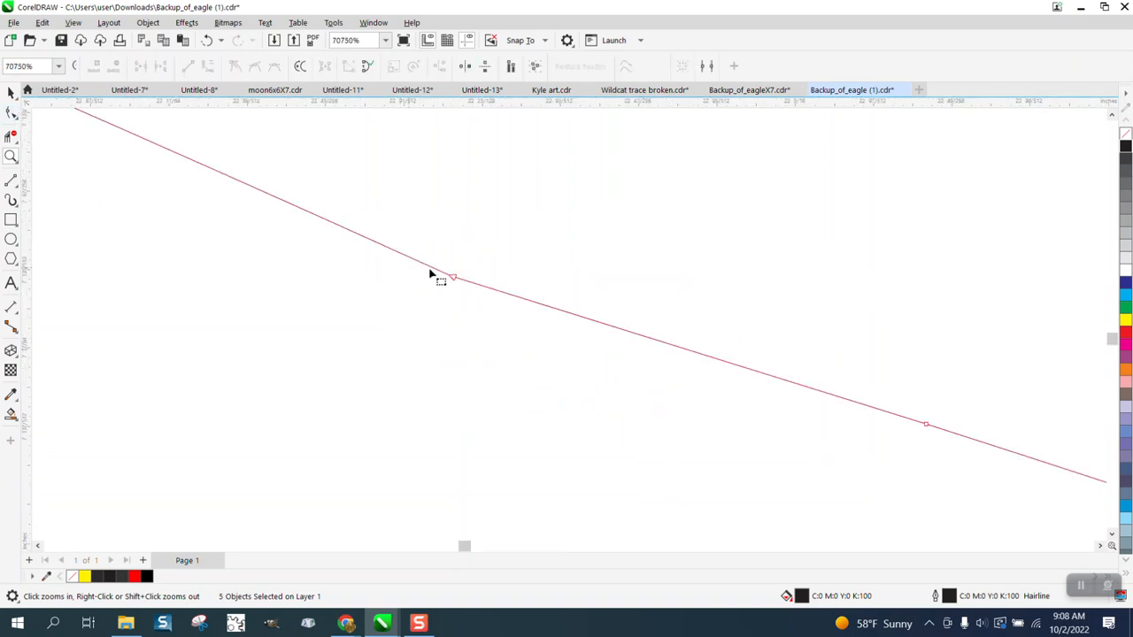
{"action": "scroll", "coordinate": [542, 356], "scroll_direction": "down", "scroll_amount": 10}
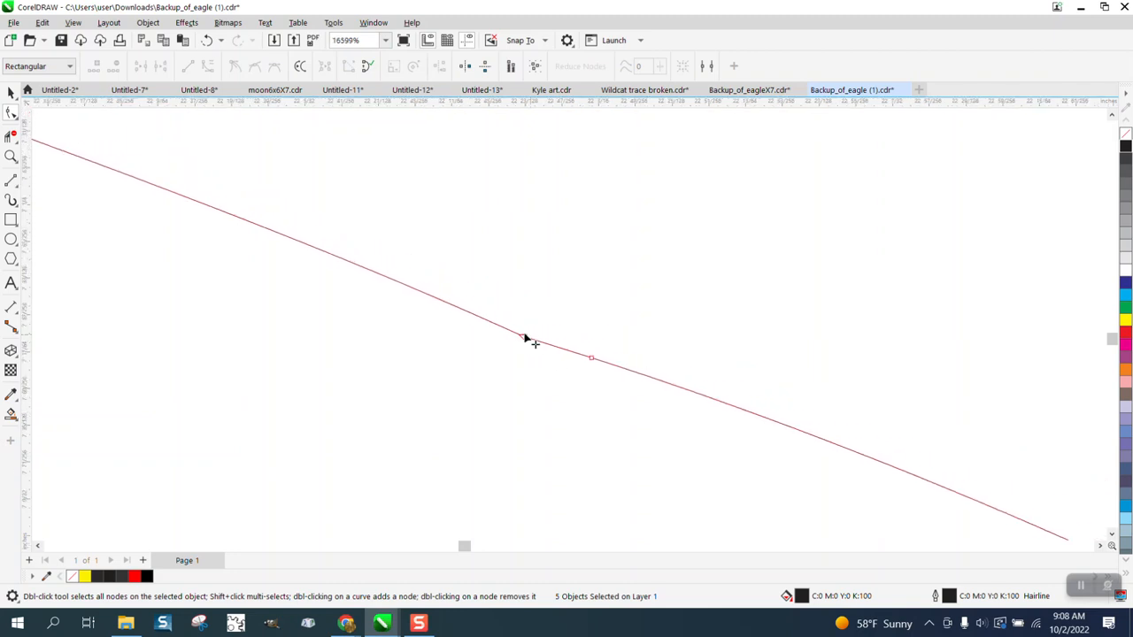
{"action": "scroll", "coordinate": [610, 321], "scroll_direction": "down", "scroll_amount": 20}
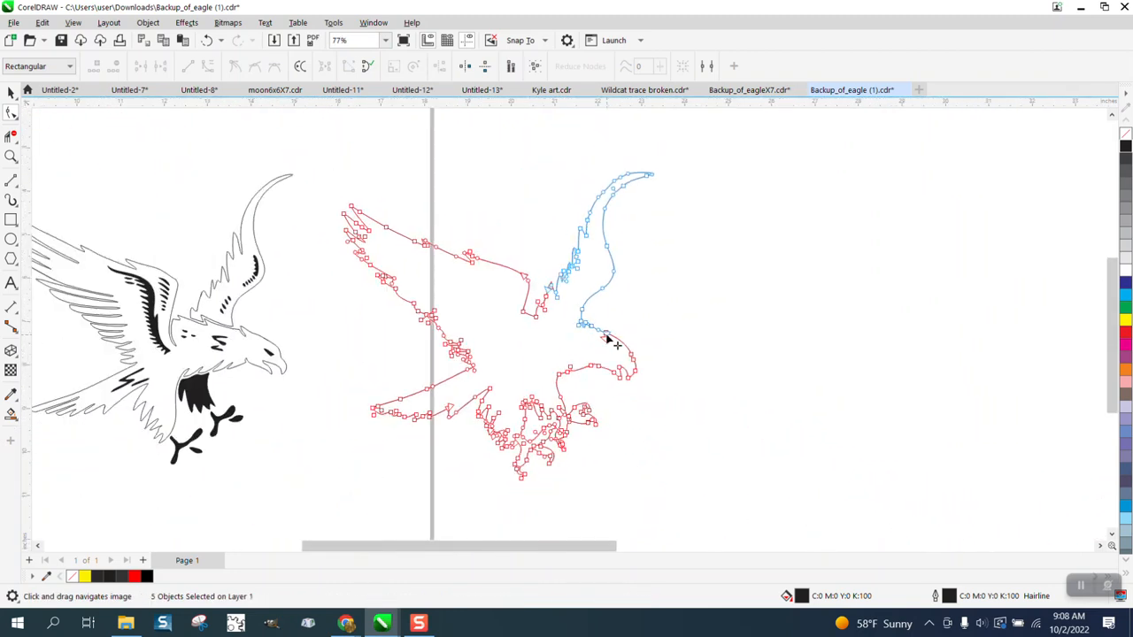
Select all the separated outer outline curves and move them another 8 inches to the right.
{"action": "left_click", "coordinate": [11, 92]}
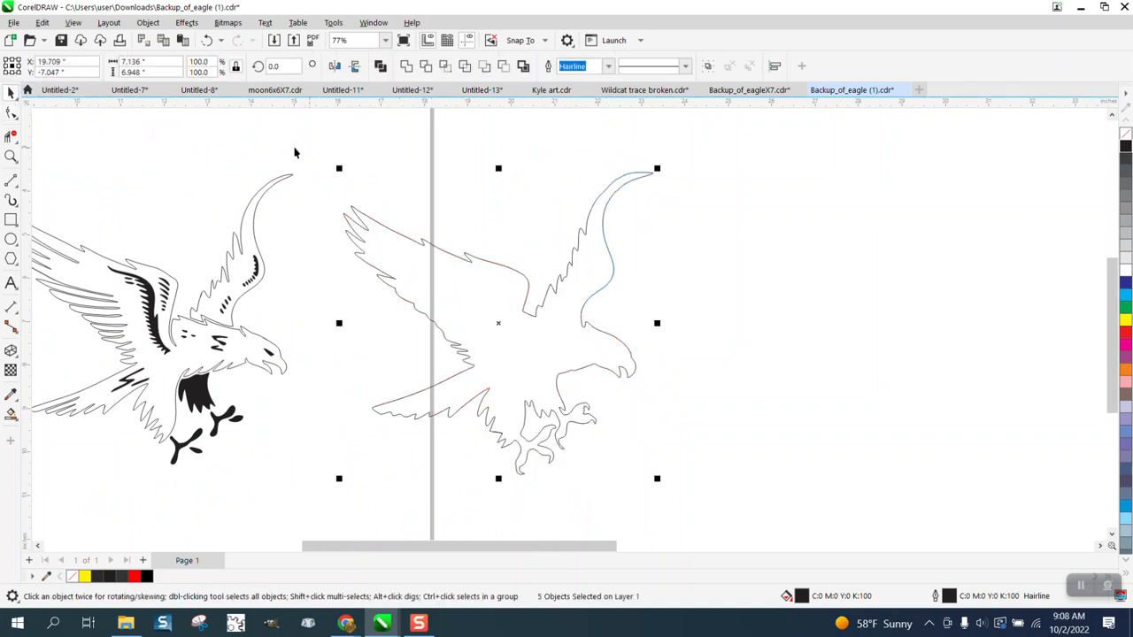
{"action": "left_click_drag", "start_coordinate": [314, 138], "coordinate": [710, 528]}
{"action": "key", "text": "Right"}
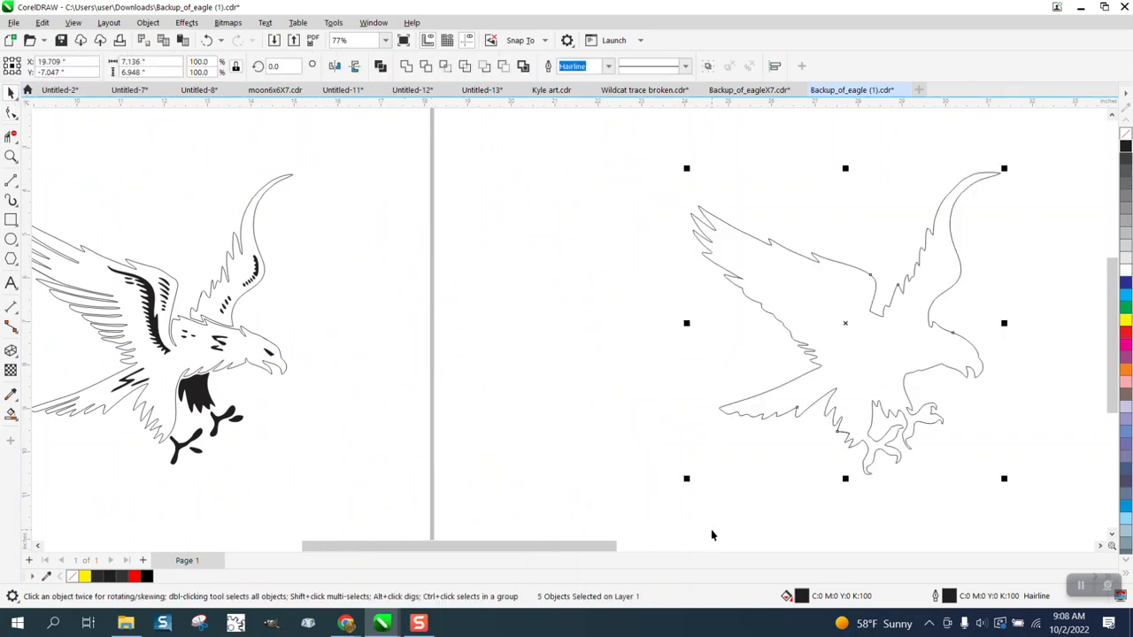
{"action": "scroll", "coordinate": [584, 416], "scroll_direction": "down", "scroll_amount": 1}
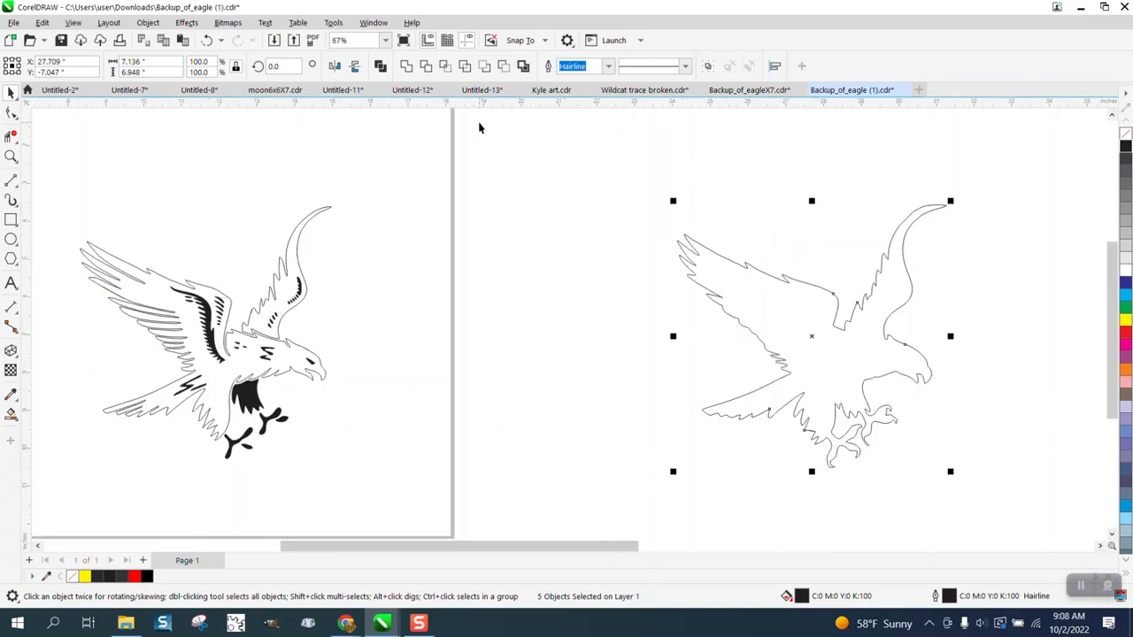
Join all nodes of the separated outline with Join Curves, using Extend and a 0.1 inch gap tolerance.
{"action": "left_click", "coordinate": [379, 28]}
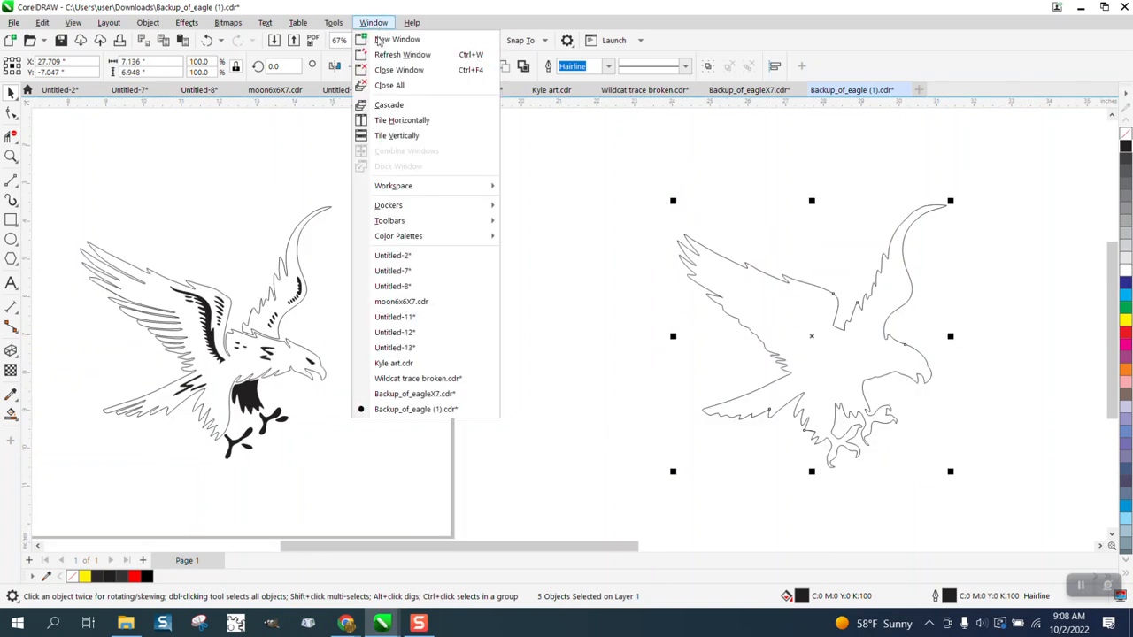
{"action": "mouse_move", "coordinate": [392, 205]}
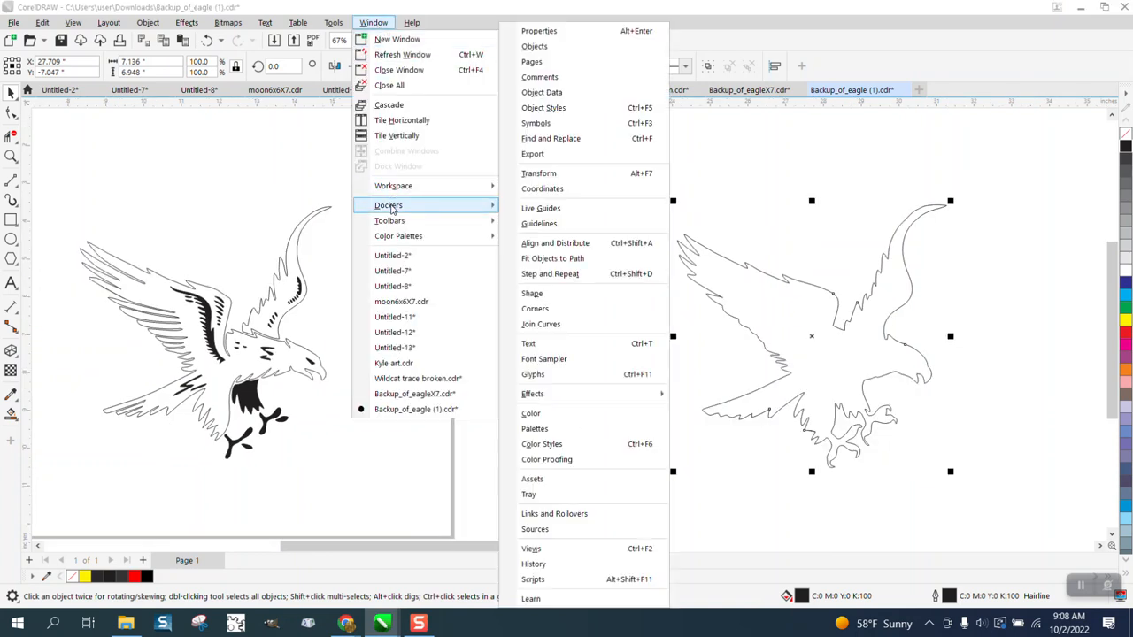
{"action": "left_click", "coordinate": [561, 326]}
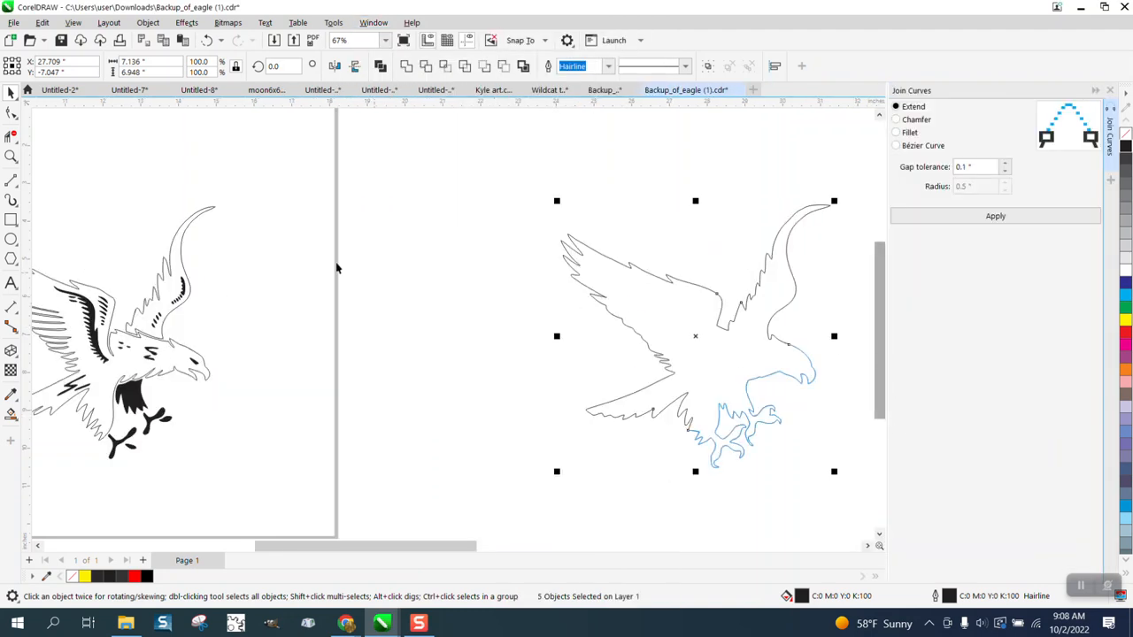
{"action": "left_click", "coordinate": [10, 112]}
{"action": "left_click_drag", "start_coordinate": [527, 202], "coordinate": [874, 514]}
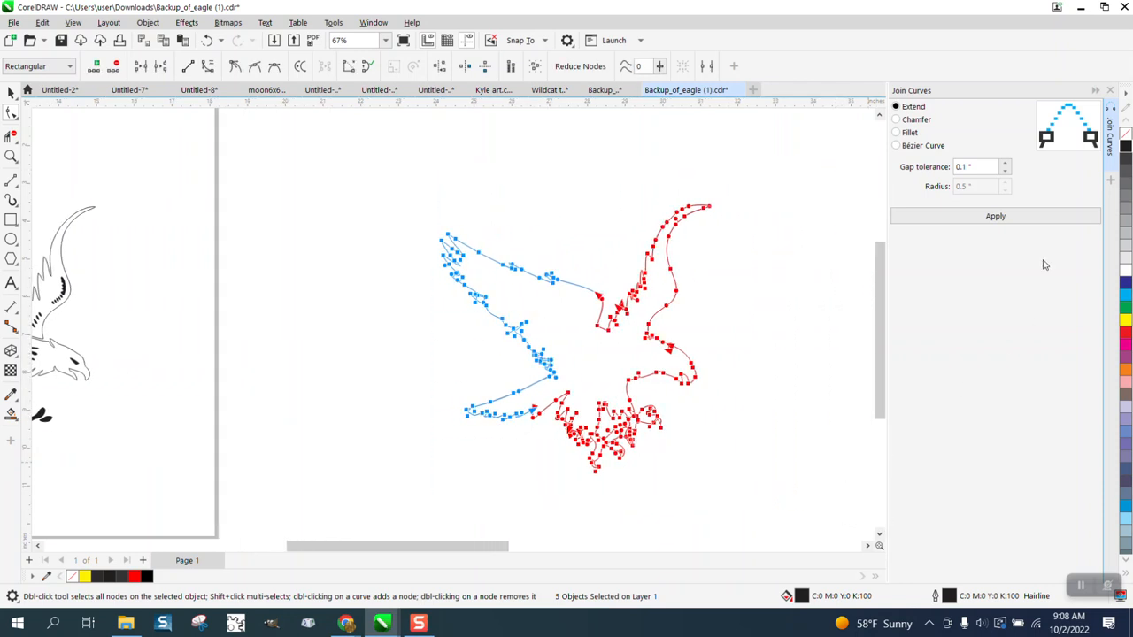
{"action": "left_click", "coordinate": [1000, 218]}
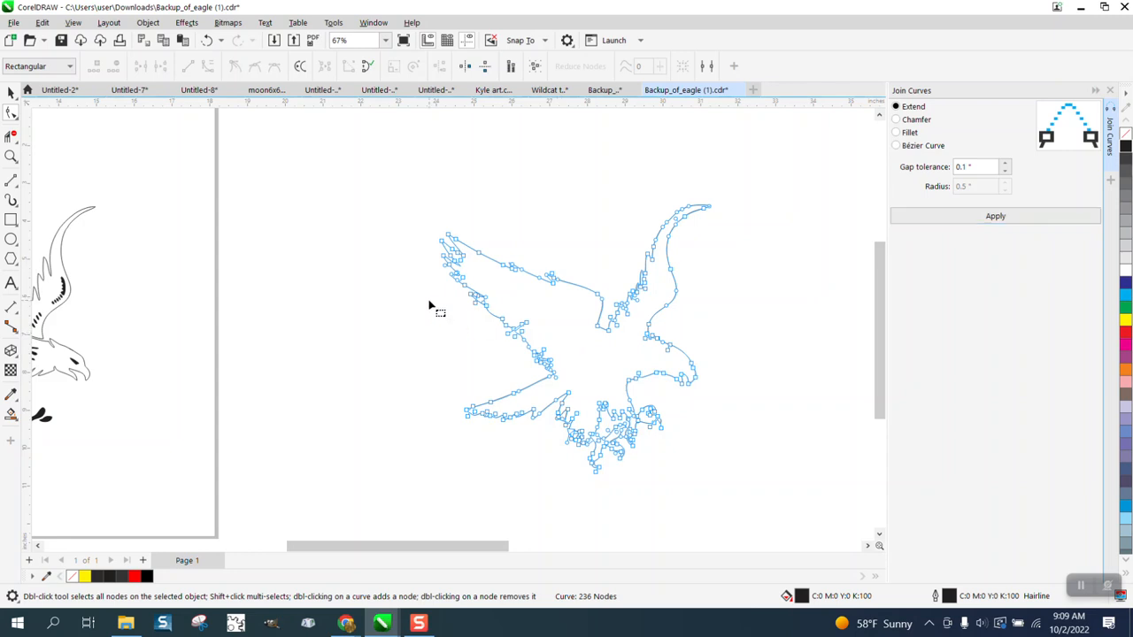
Draw a red rectangle about 12 by 9.3 inches around the joined outline and Smart Fill the eagle's interior black.
{"action": "scroll", "coordinate": [430, 309], "scroll_direction": "down", "scroll_amount": 2}
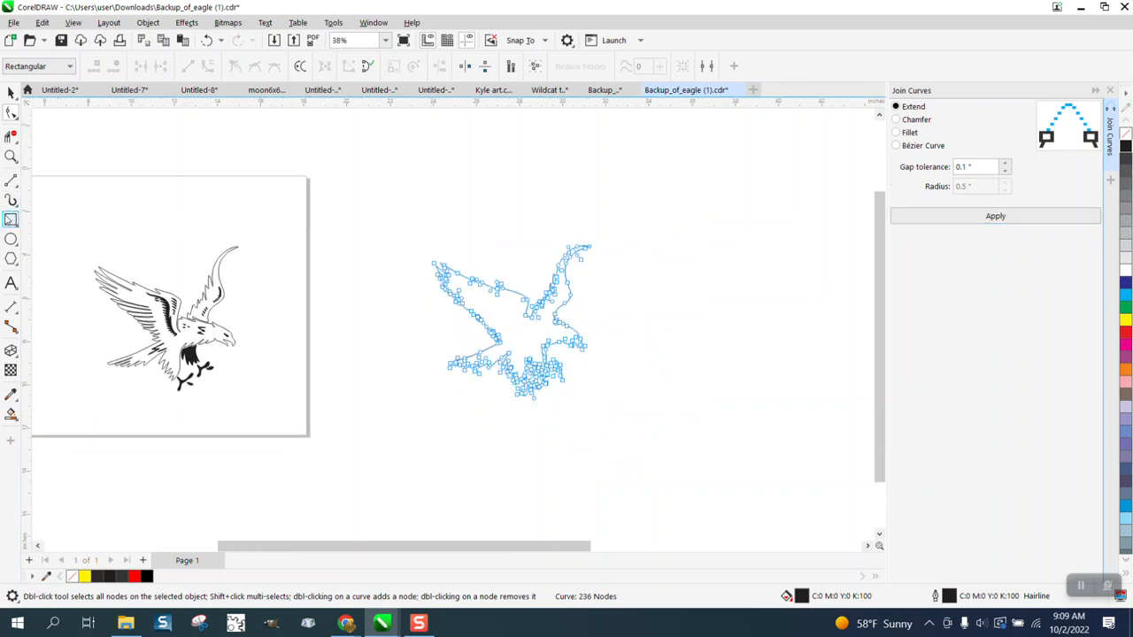
{"action": "left_click", "coordinate": [12, 219]}
{"action": "left_click_drag", "start_coordinate": [403, 225], "coordinate": [662, 427]}
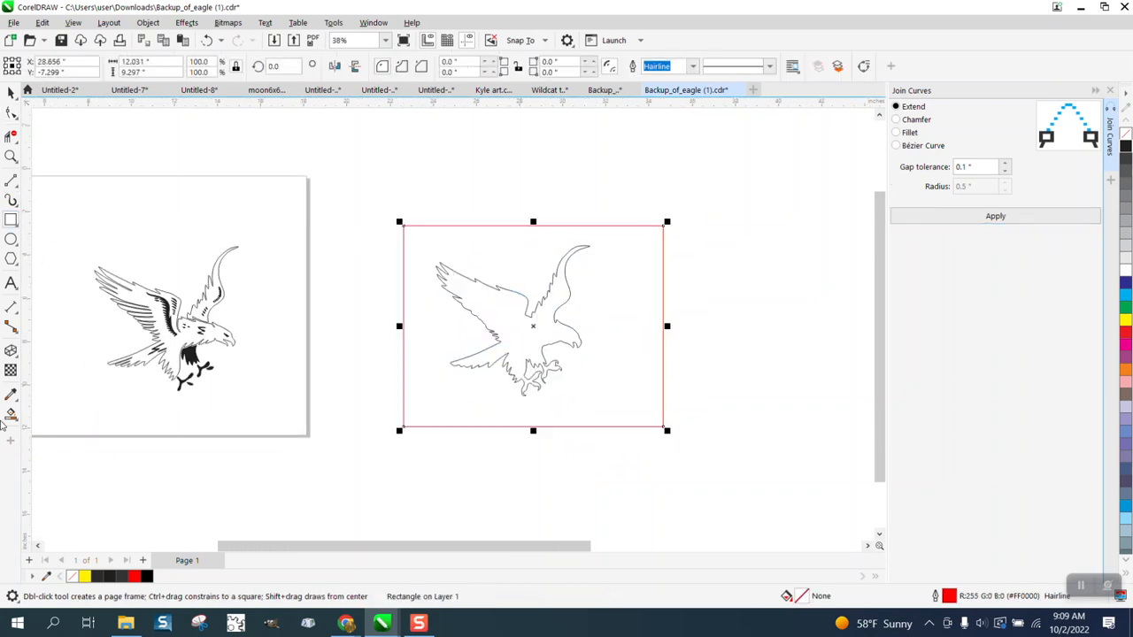
{"action": "left_click", "coordinate": [11, 413]}
{"action": "left_click", "coordinate": [494, 327]}
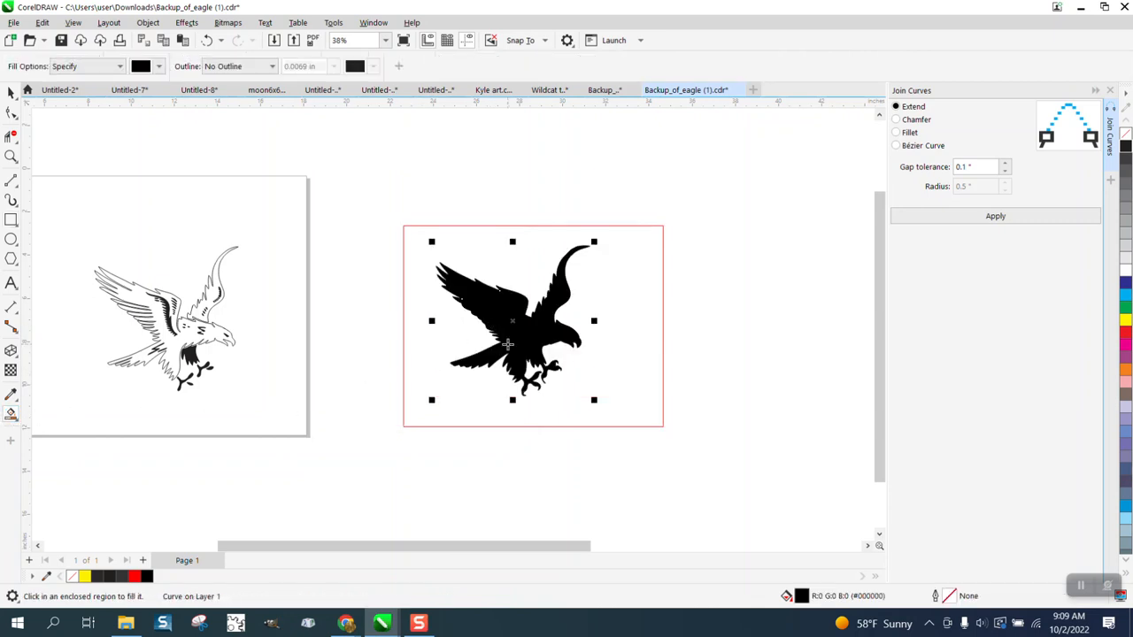
Move the black eagle fill 8 inches to the right, remove its fill and give it a black hairline outline.
{"action": "key", "text": "Right"}
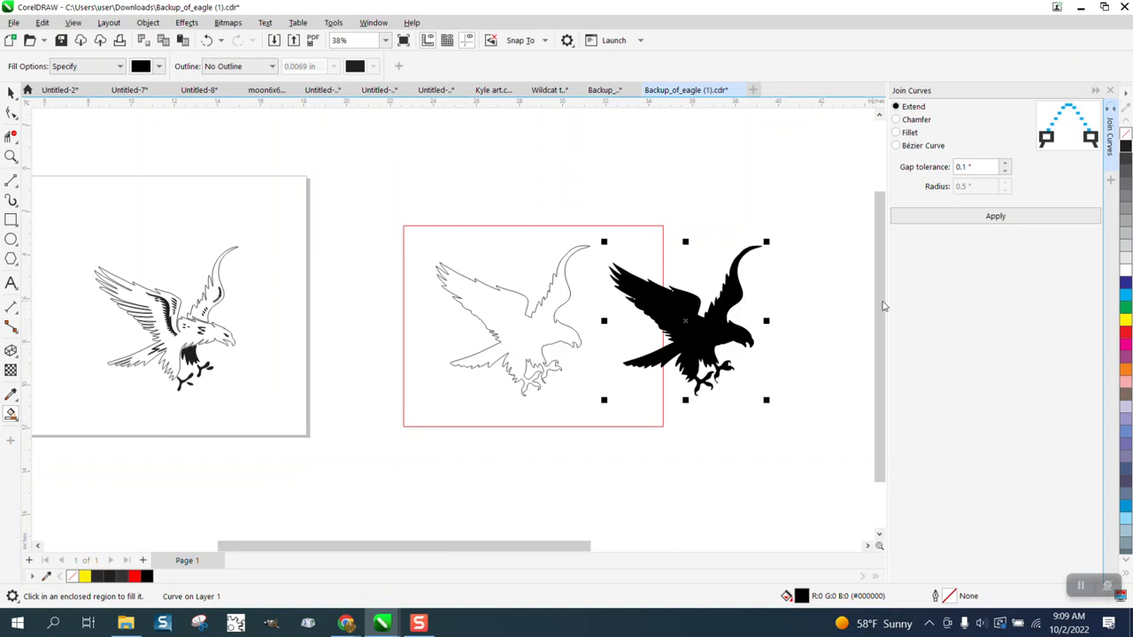
{"action": "left_click", "coordinate": [1125, 133]}
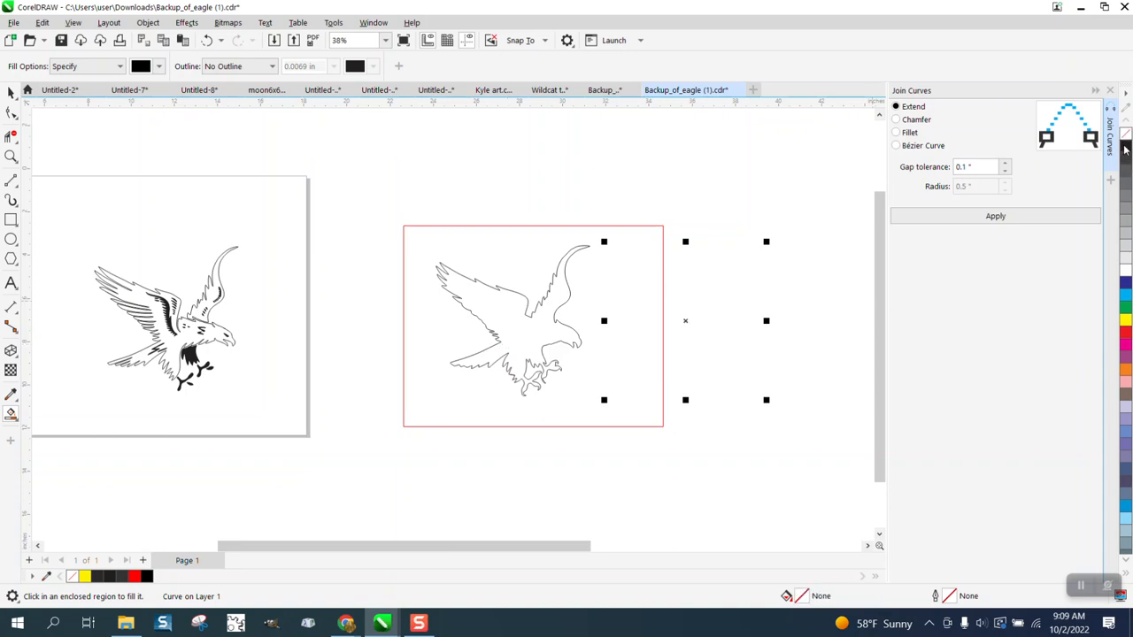
{"action": "right_click", "coordinate": [1126, 148]}
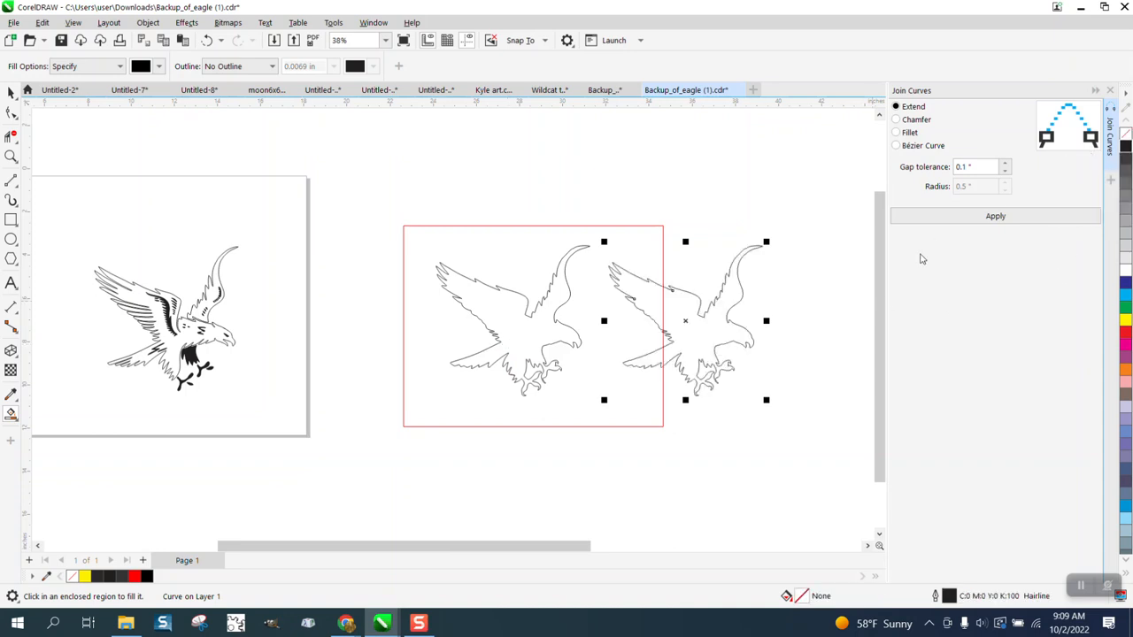
Move the new eagle outline 32 inches left, to the far side of the detailed eagle on the page.
{"action": "key", "text": "F3"}
{"action": "key", "text": "F3"}
{"action": "key", "text": "Left"}
{"action": "key", "text": "Left"}
{"action": "key", "text": "Left"}
{"action": "key", "text": "Left"}
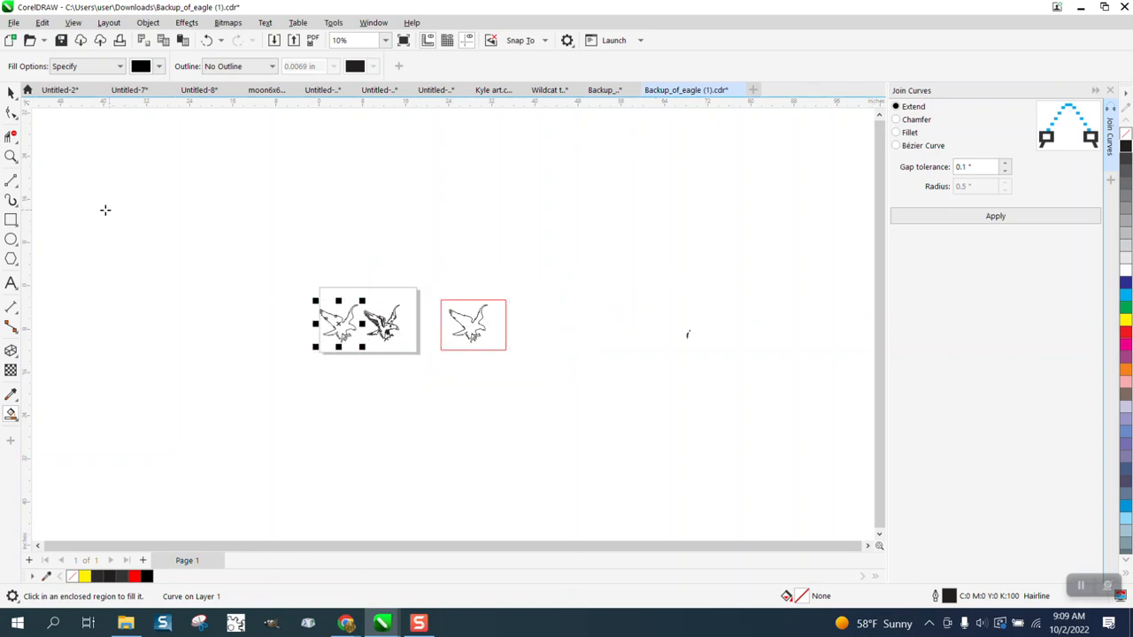
Delete the joined eagle outline inside the red rectangle, keeping the rectangle.
{"action": "left_click", "coordinate": [12, 156]}
{"action": "left_click_drag", "start_coordinate": [368, 294], "coordinate": [478, 373]}
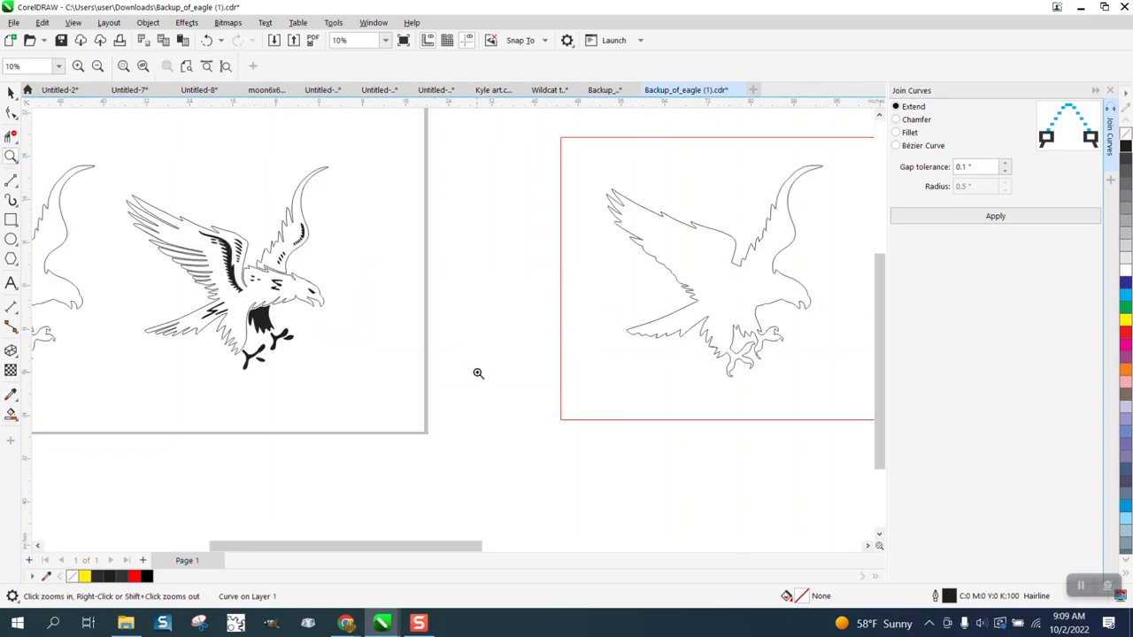
{"action": "left_click", "coordinate": [10, 93]}
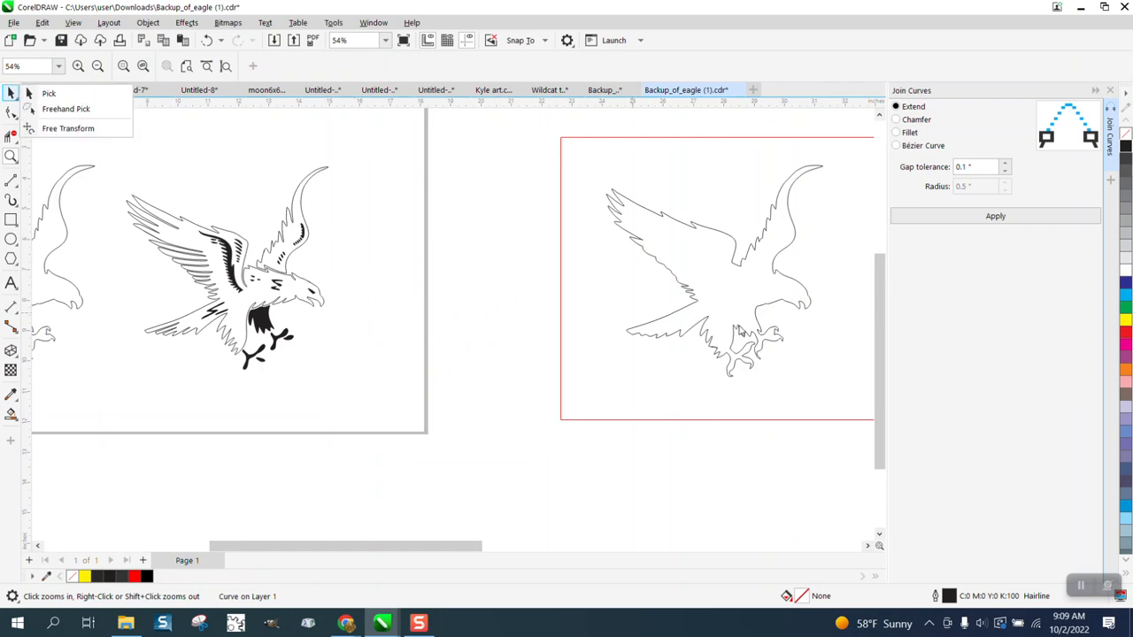
{"action": "left_click", "coordinate": [742, 329]}
{"action": "scroll", "coordinate": [731, 279], "scroll_direction": "down", "scroll_amount": 1}
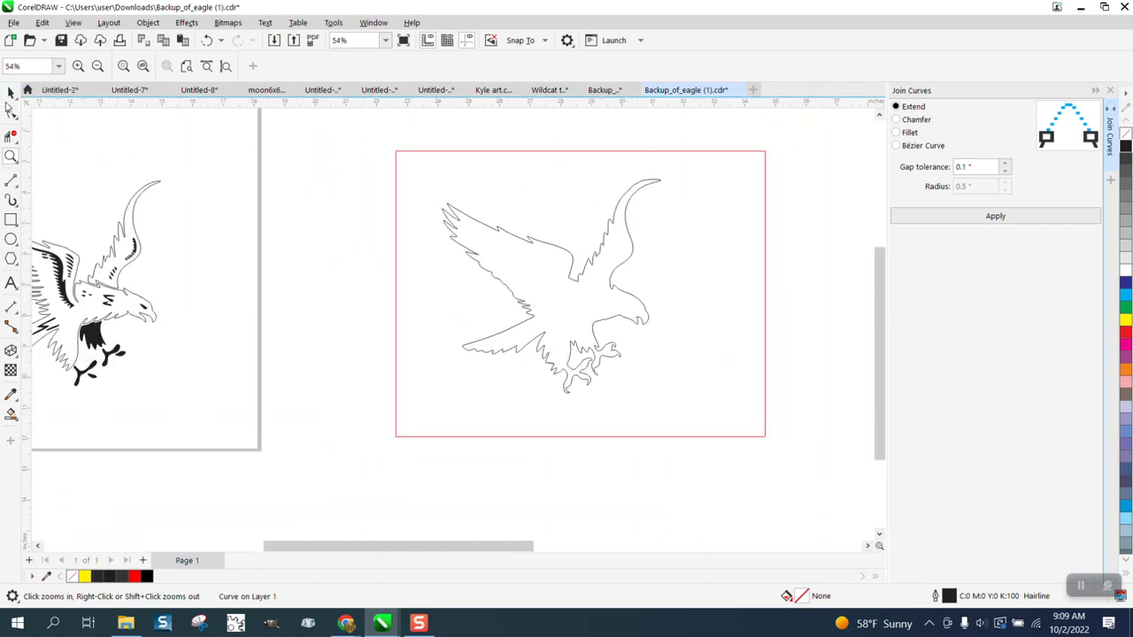
{"action": "key", "text": "space"}
{"action": "left_click_drag", "start_coordinate": [447, 126], "coordinate": [557, 335]}
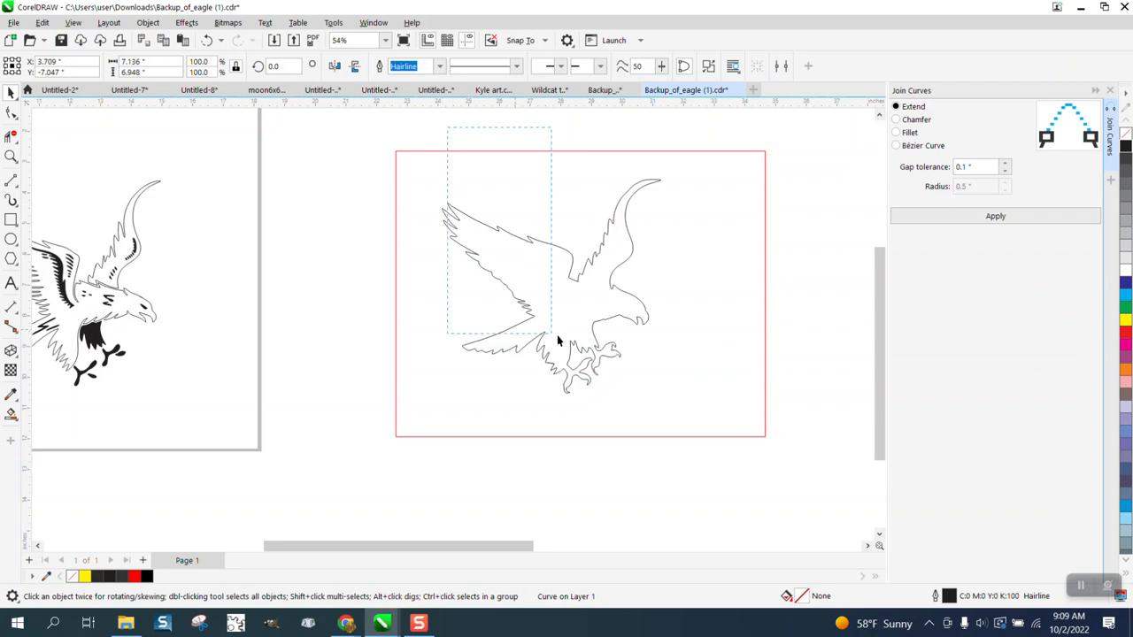
{"action": "left_click_drag", "start_coordinate": [736, 414], "coordinate": [736, 415]}
{"action": "left_click", "coordinate": [638, 324]}
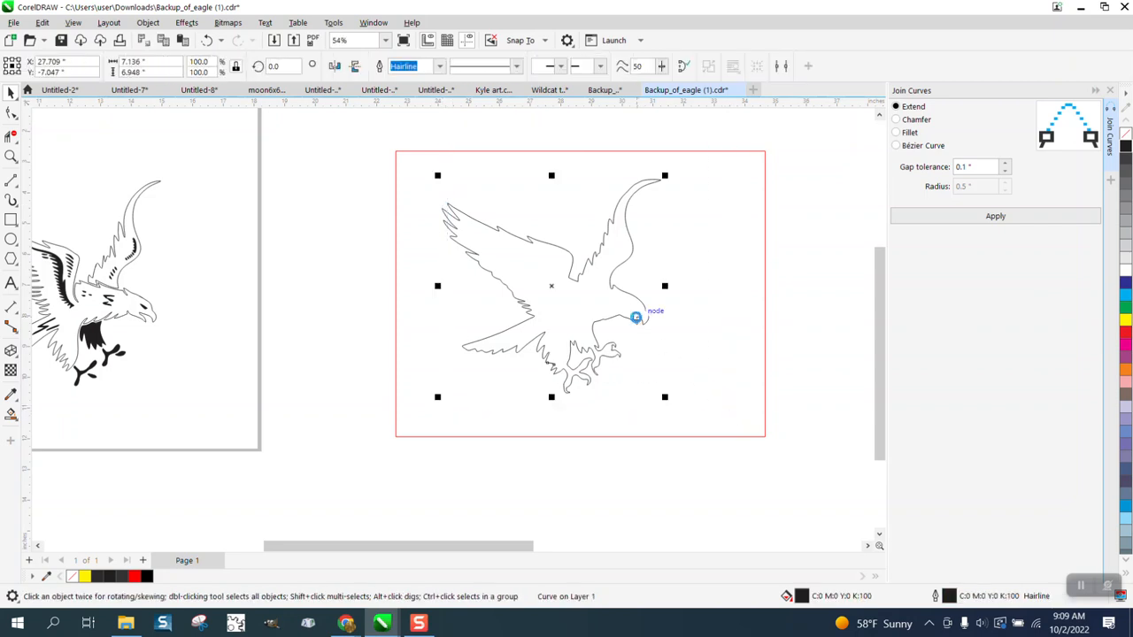
{"action": "key", "text": "Delete"}
Move the detailed eagle's neck and back curve and the front wing's upper feather curve 8 inches to the right.
{"action": "scroll", "coordinate": [659, 334], "scroll_direction": "down", "scroll_amount": 1}
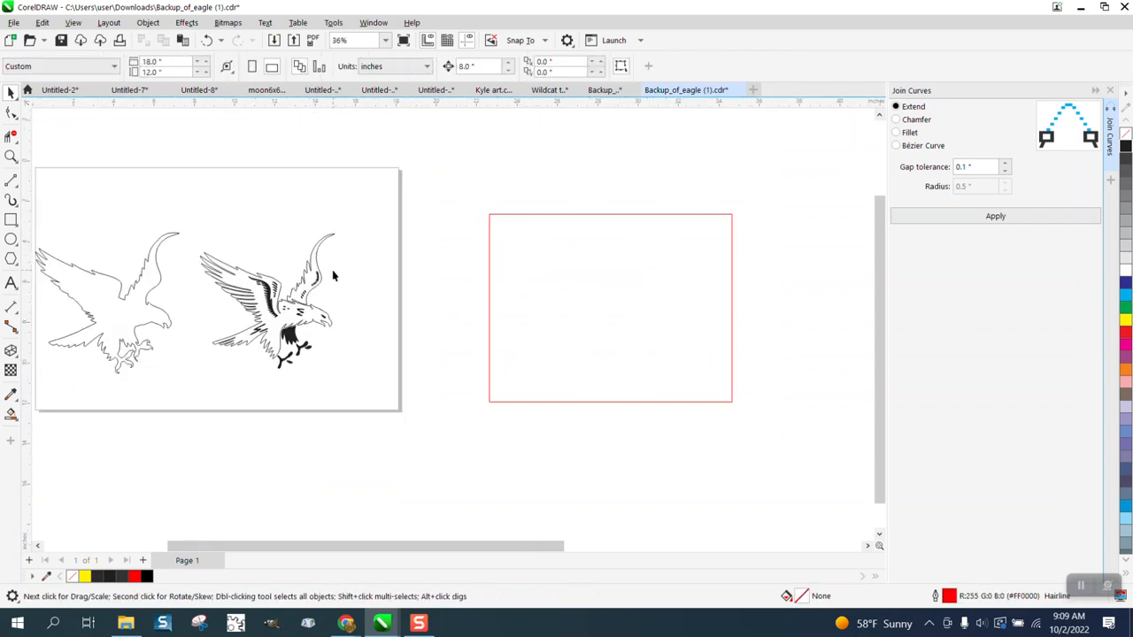
{"action": "left_click", "coordinate": [281, 287]}
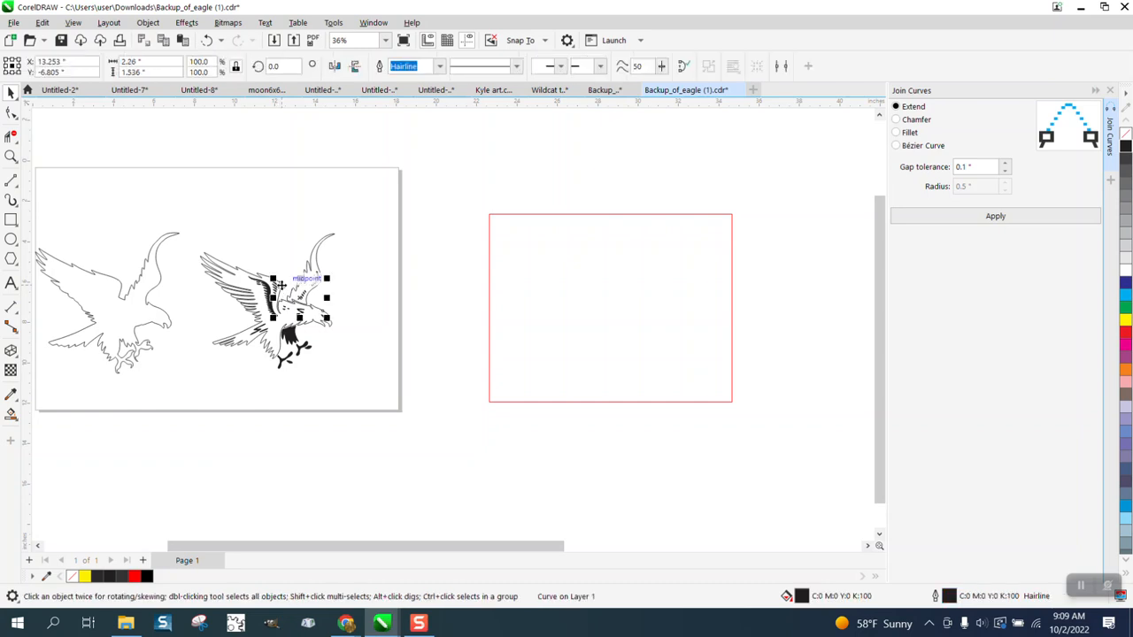
{"action": "key", "text": "Page_Down"}
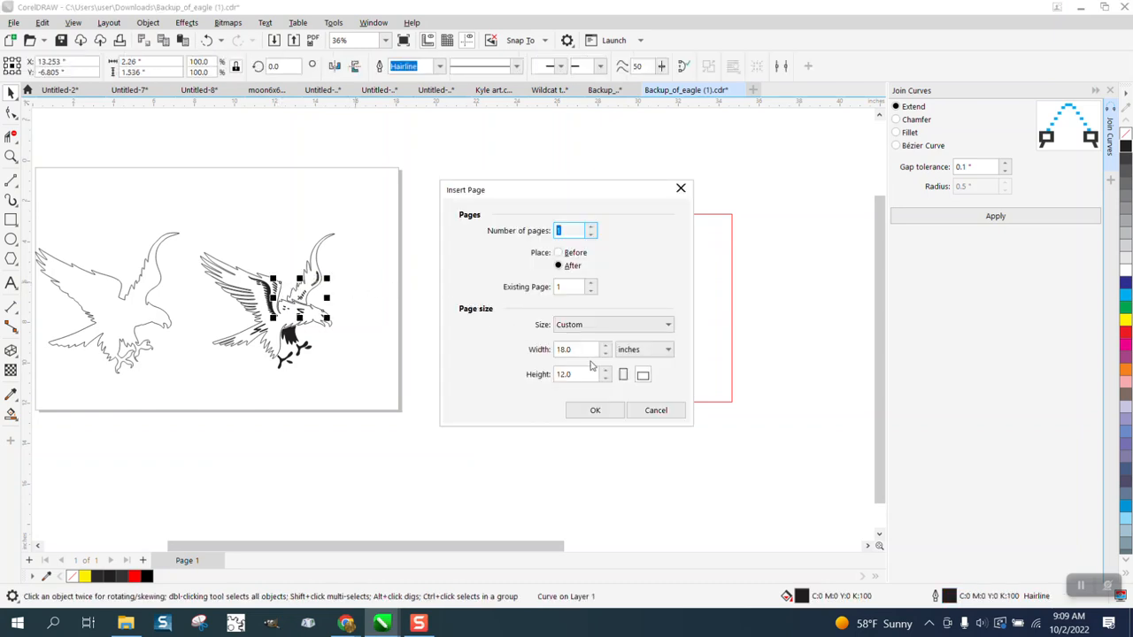
{"action": "left_click", "coordinate": [665, 415]}
{"action": "key", "text": "Right"}
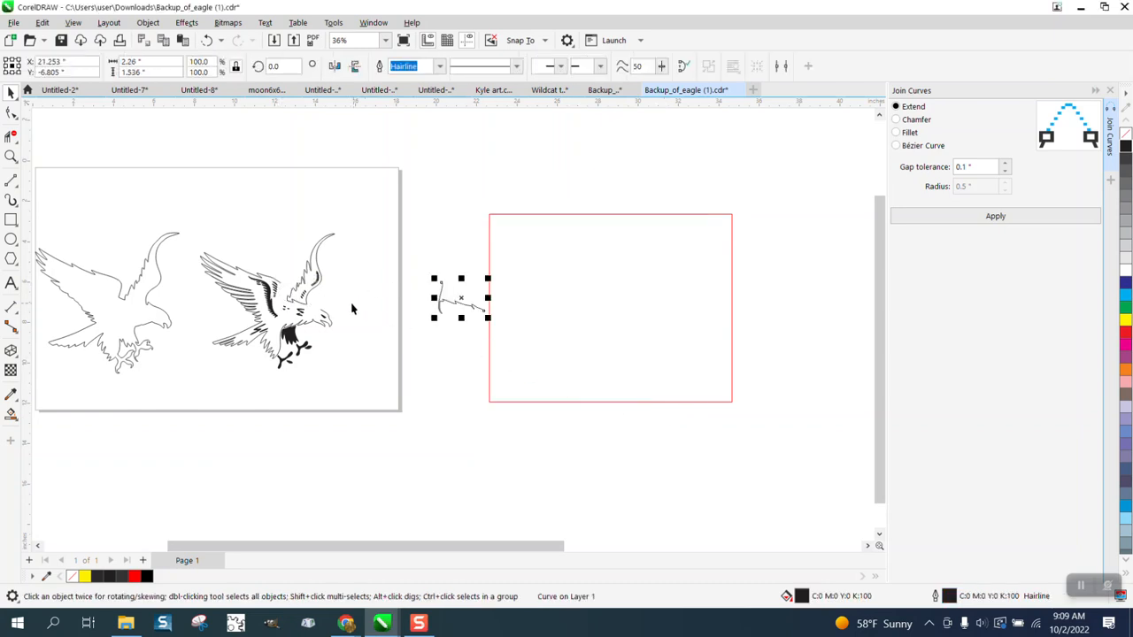
{"action": "left_click", "coordinate": [283, 287]}
{"action": "key", "text": "Right"}
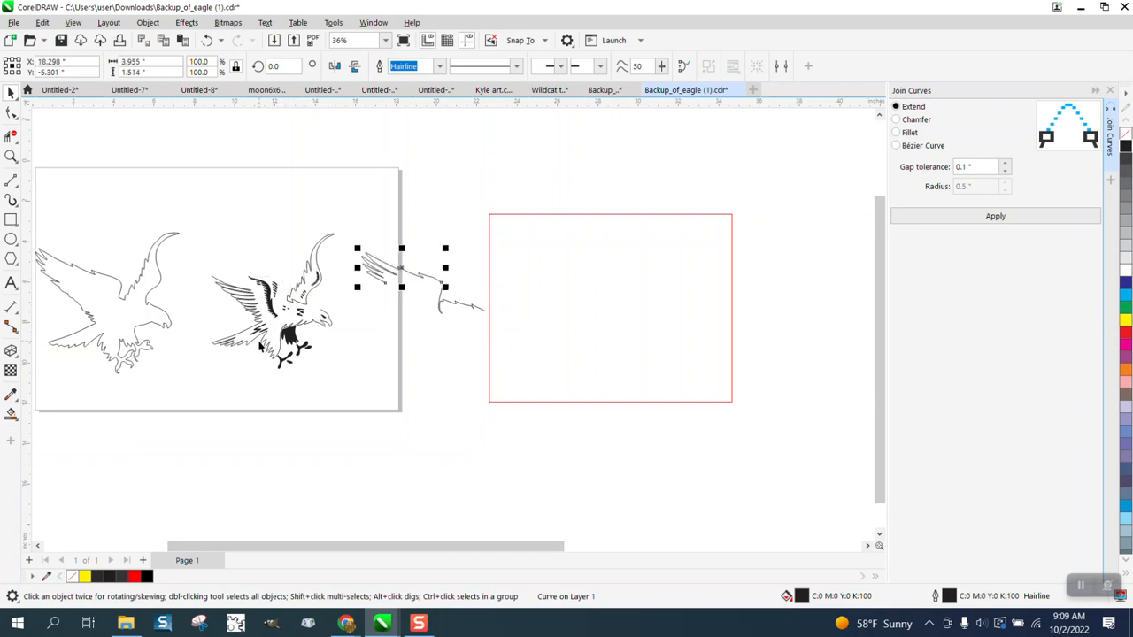
Move the thigh feather curve, the lower wing and tail curve, and the head and belly curve 8 inches to the right.
{"action": "left_click", "coordinate": [11, 157]}
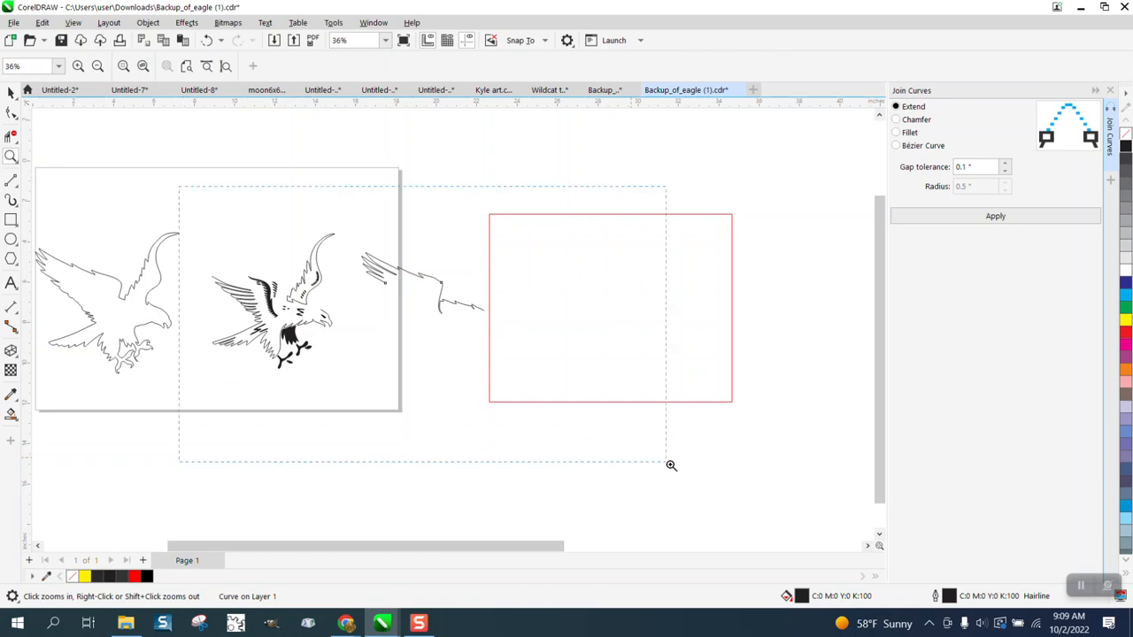
{"action": "left_click_drag", "start_coordinate": [179, 171], "coordinate": [670, 463]}
{"action": "left_click", "coordinate": [11, 92]}
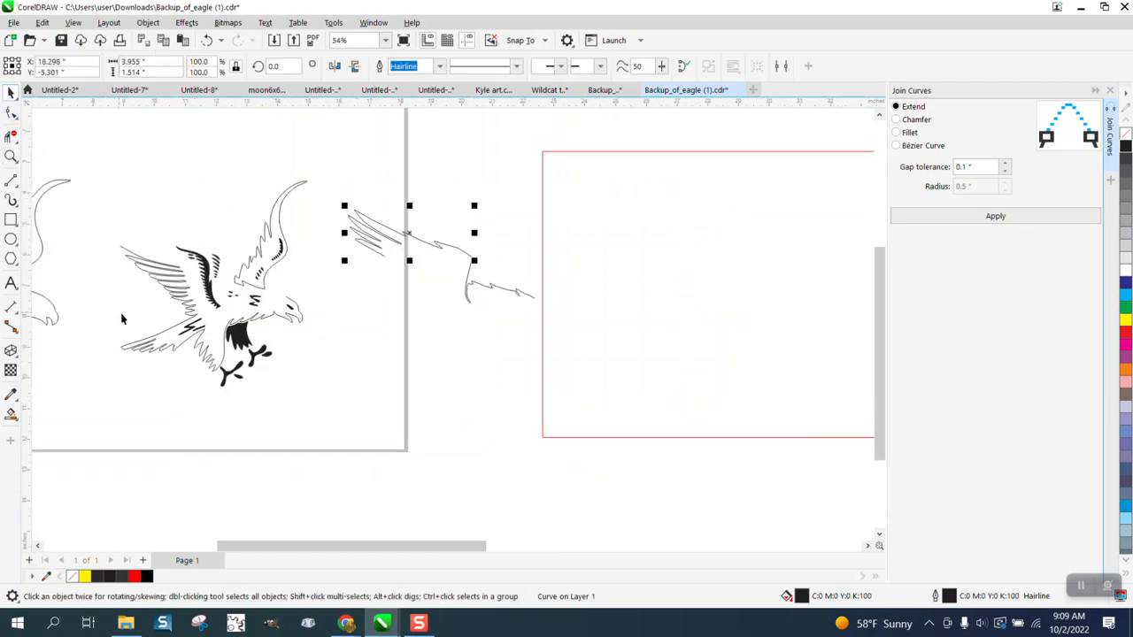
{"action": "left_click", "coordinate": [176, 348]}
{"action": "key", "text": "Right"}
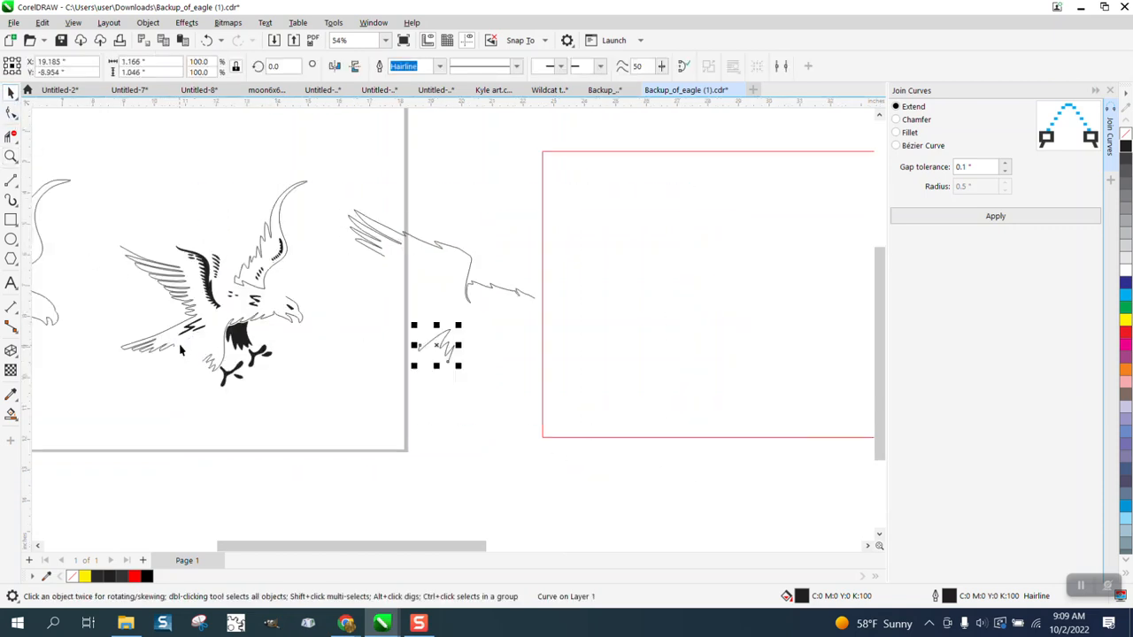
{"action": "left_click", "coordinate": [175, 332]}
{"action": "key", "text": "Right"}
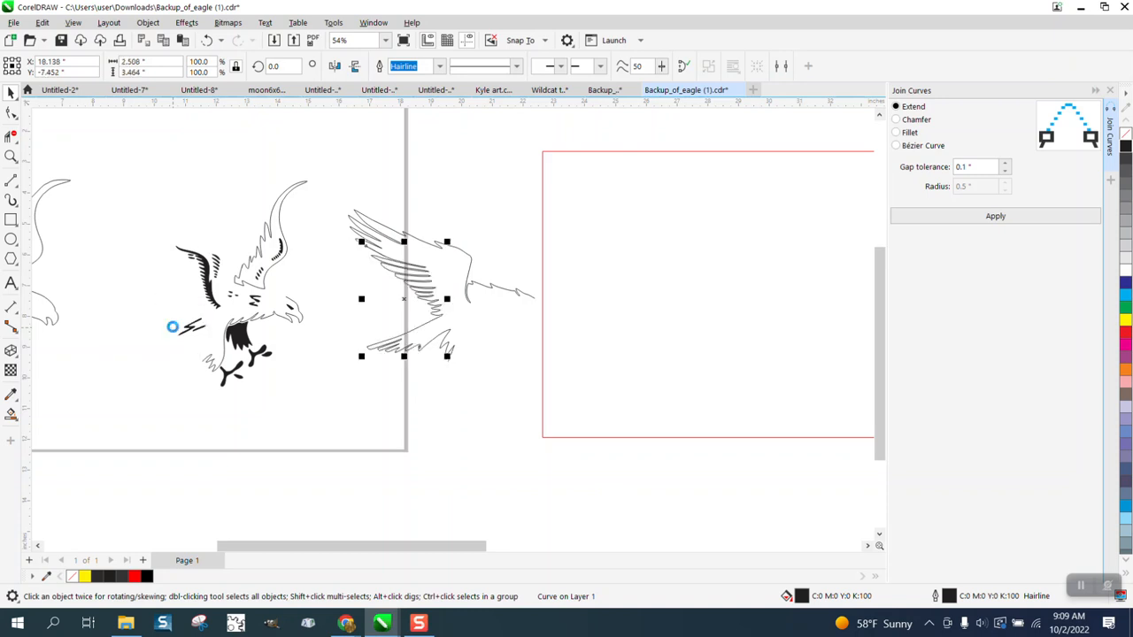
{"action": "left_click", "coordinate": [223, 365]}
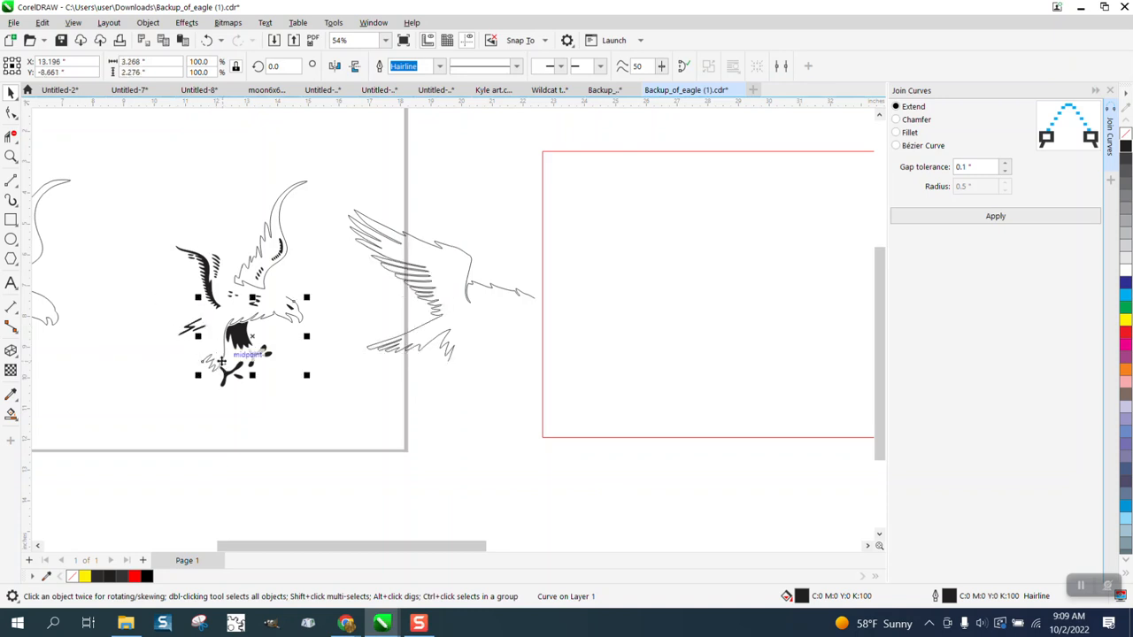
{"action": "key", "text": "Right"}
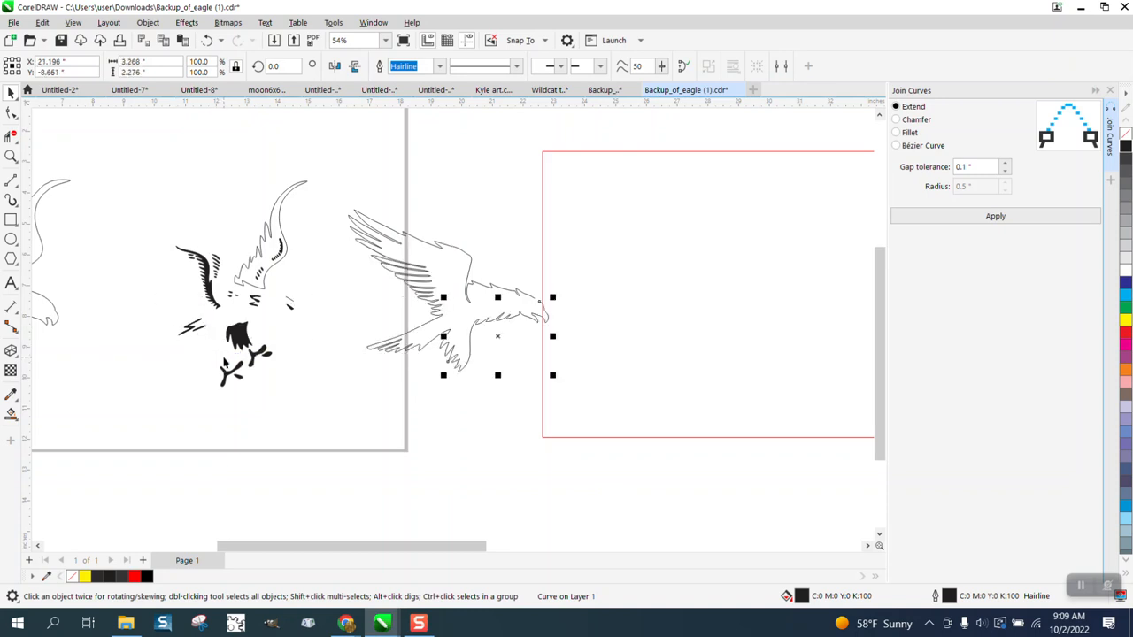
Move the rear wing outline 8 inches to the right and back 8 inches to the left.
{"action": "left_click", "coordinate": [264, 293]}
{"action": "key", "text": "Right"}
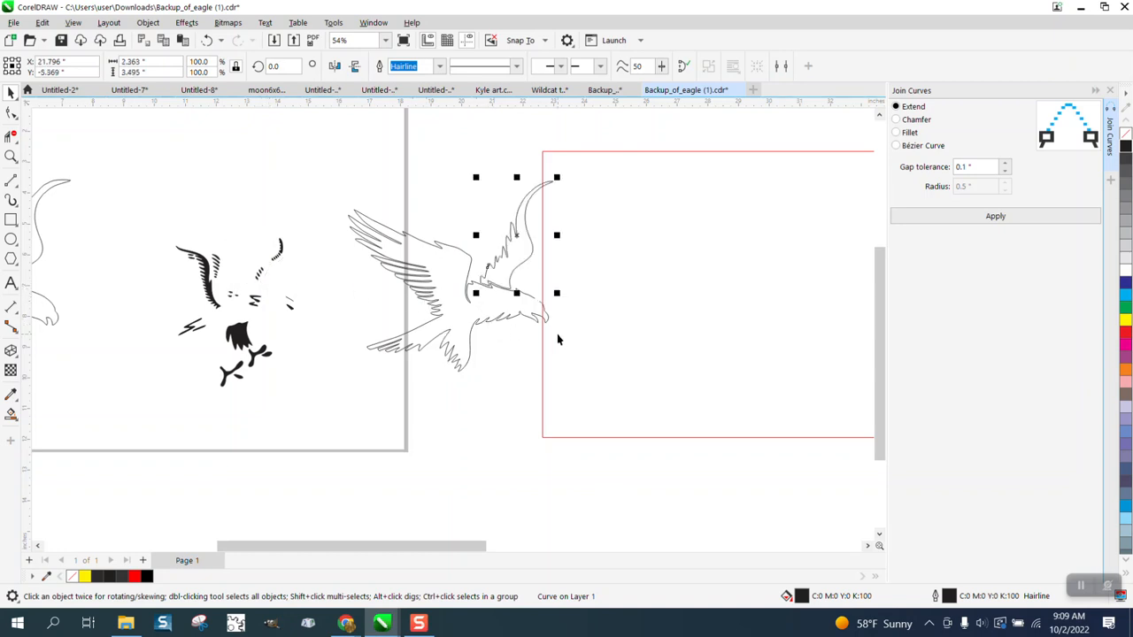
{"action": "scroll", "coordinate": [556, 336], "scroll_direction": "down", "scroll_amount": 1}
{"action": "key", "text": "Left"}
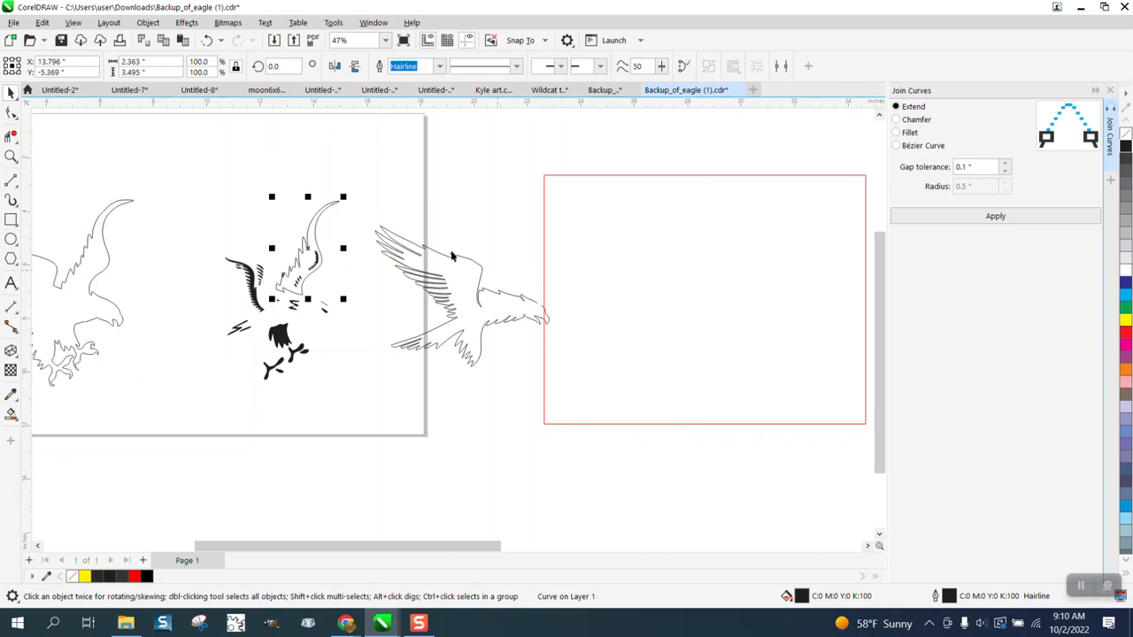
Move the five separated body curves 8 inches right into the red rectangle and the small brow curve 16 inches right onto the head.
{"action": "left_click_drag", "start_coordinate": [367, 166], "coordinate": [597, 411]}
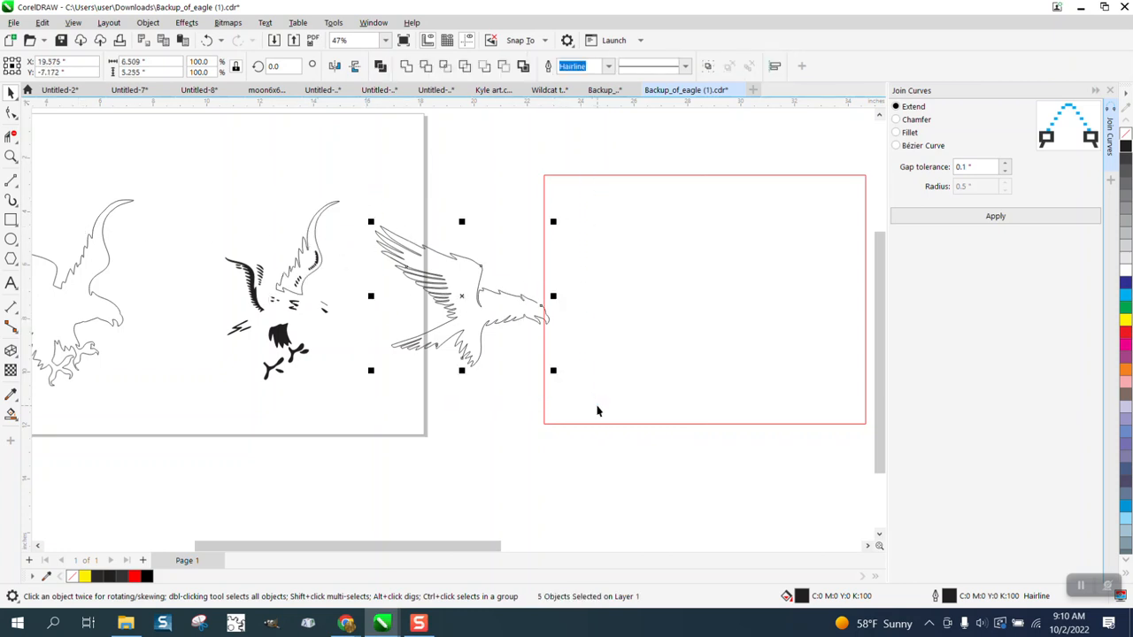
{"action": "key", "text": "Right"}
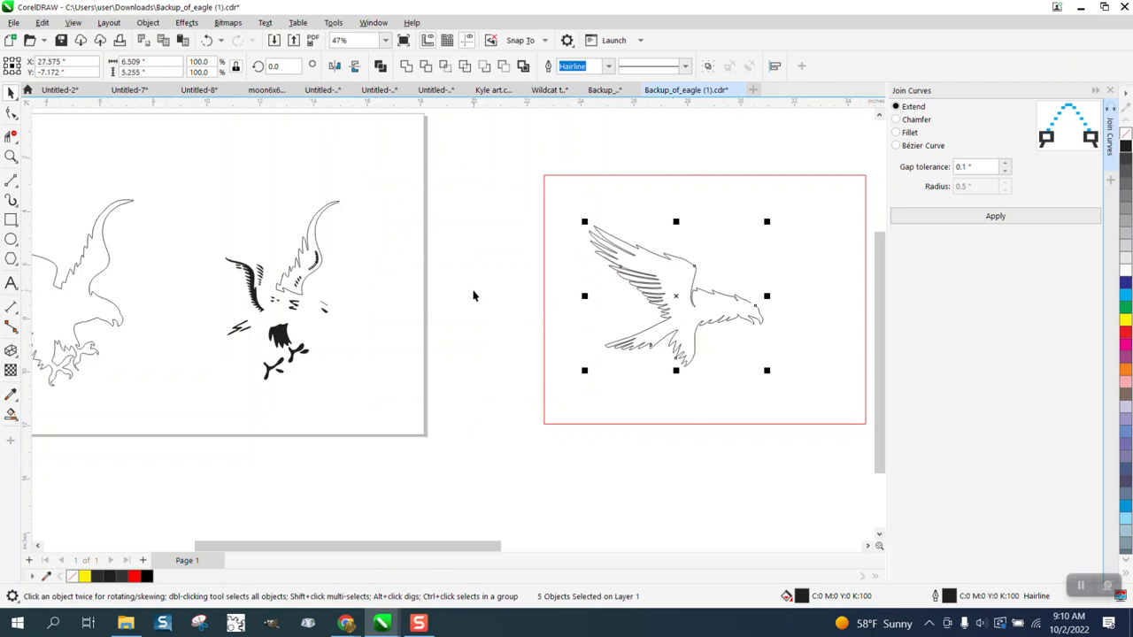
{"action": "left_click", "coordinate": [383, 296]}
{"action": "left_click", "coordinate": [324, 310]}
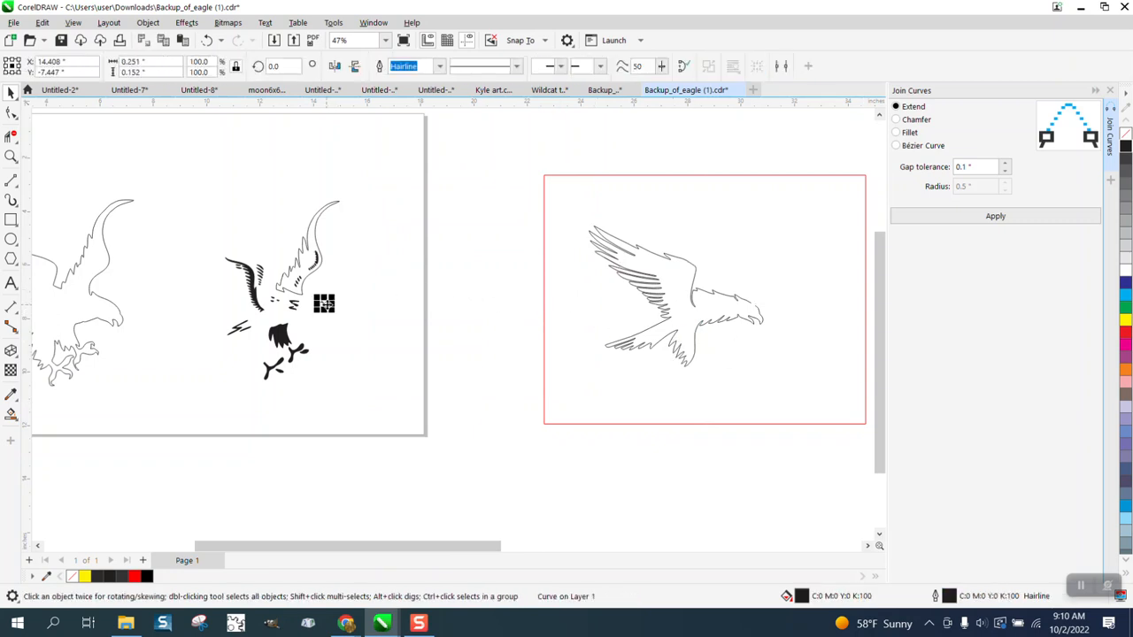
{"action": "key", "text": "Right"}
{"action": "key", "text": "Right"}
Try to fill the eagle's body inside the red rectangle with black using Smart Fill.
{"action": "left_click", "coordinate": [11, 414]}
{"action": "left_click", "coordinate": [685, 317]}
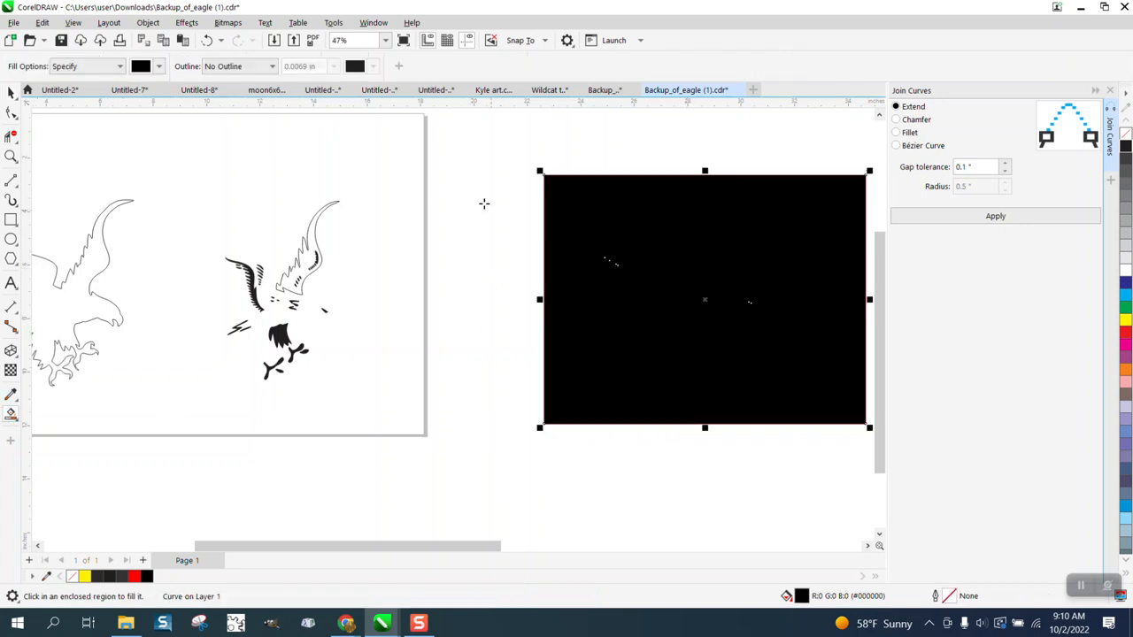
{"action": "left_click", "coordinate": [208, 41]}
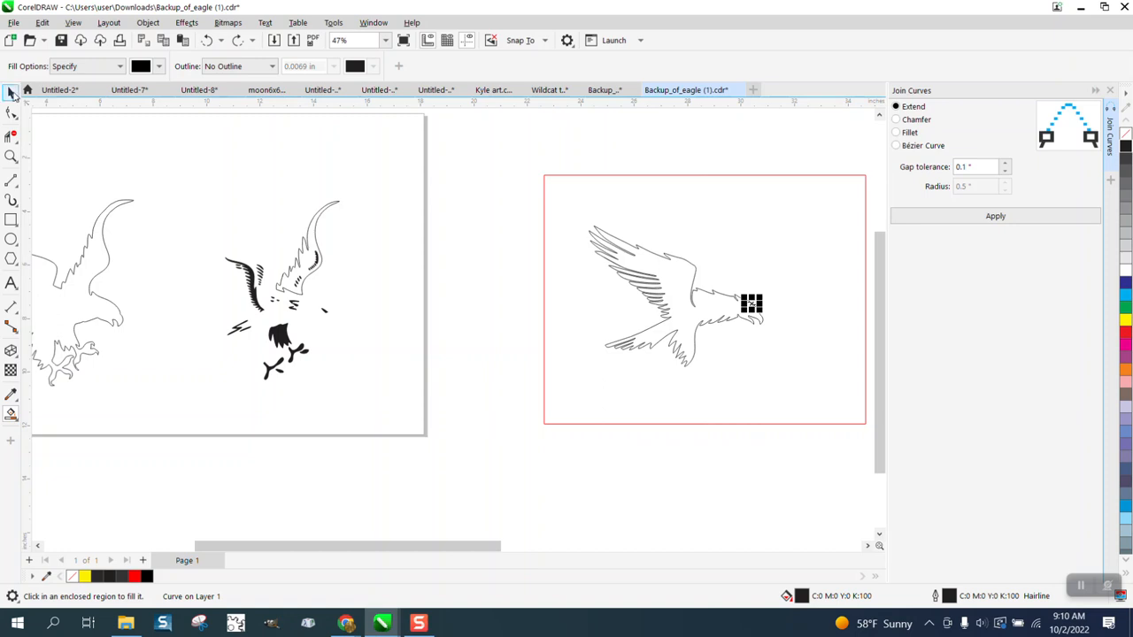
Join all nodes of the six eagle curves in the red rectangle with Join Curves, using Extend and a 0.1 inch gap tolerance.
{"action": "left_click", "coordinate": [12, 92]}
{"action": "left_click_drag", "start_coordinate": [557, 151], "coordinate": [805, 397]}
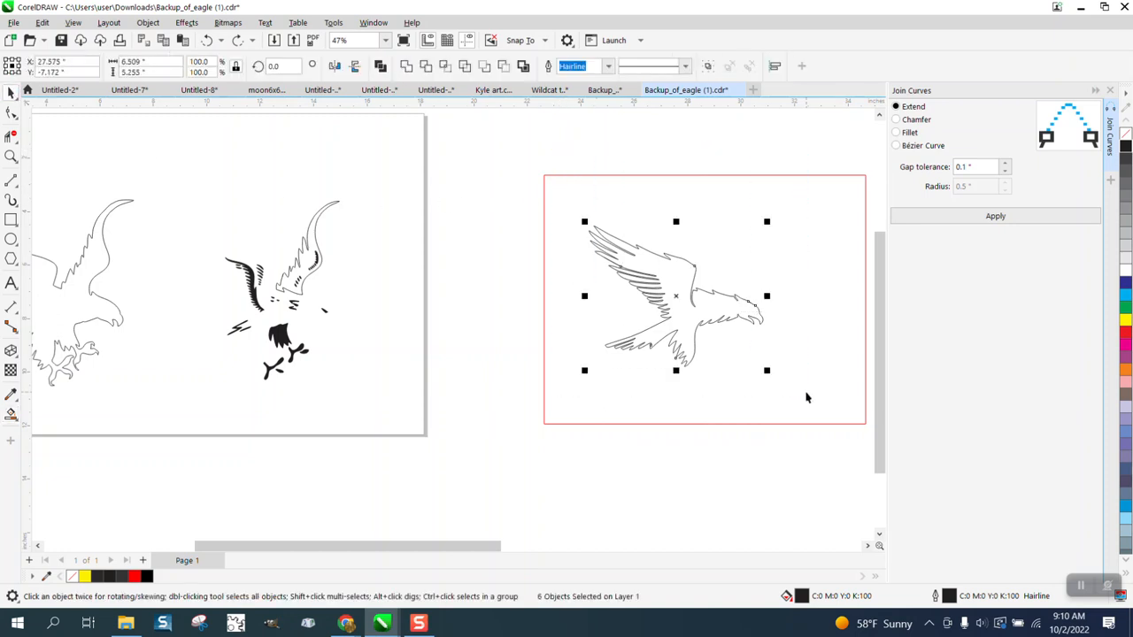
{"action": "left_click", "coordinate": [10, 113]}
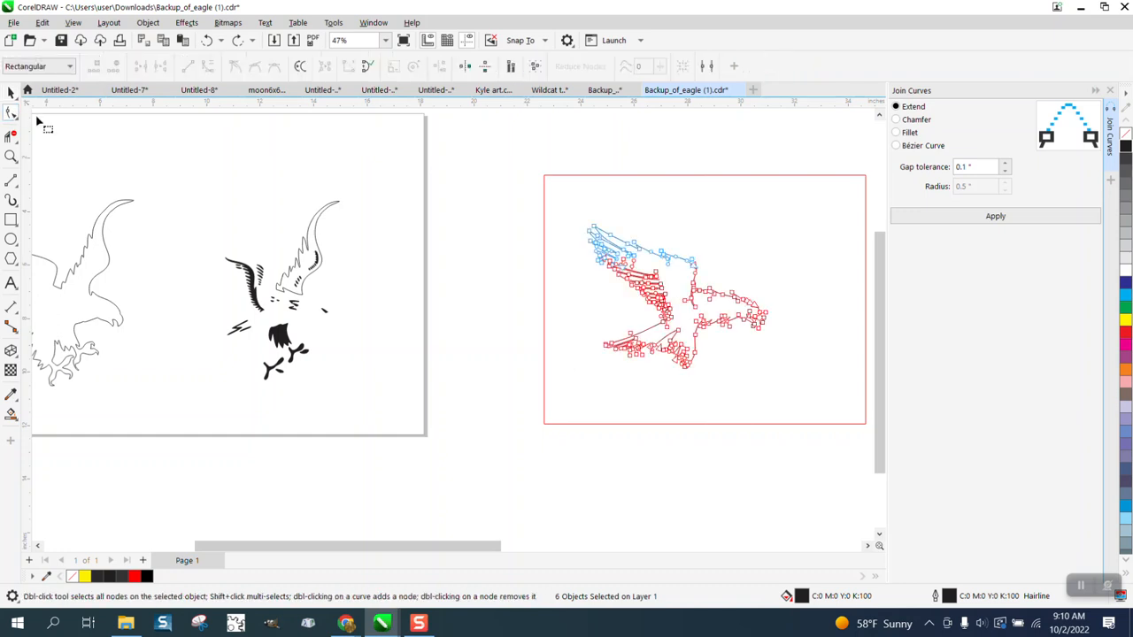
{"action": "left_click_drag", "start_coordinate": [556, 145], "coordinate": [827, 422]}
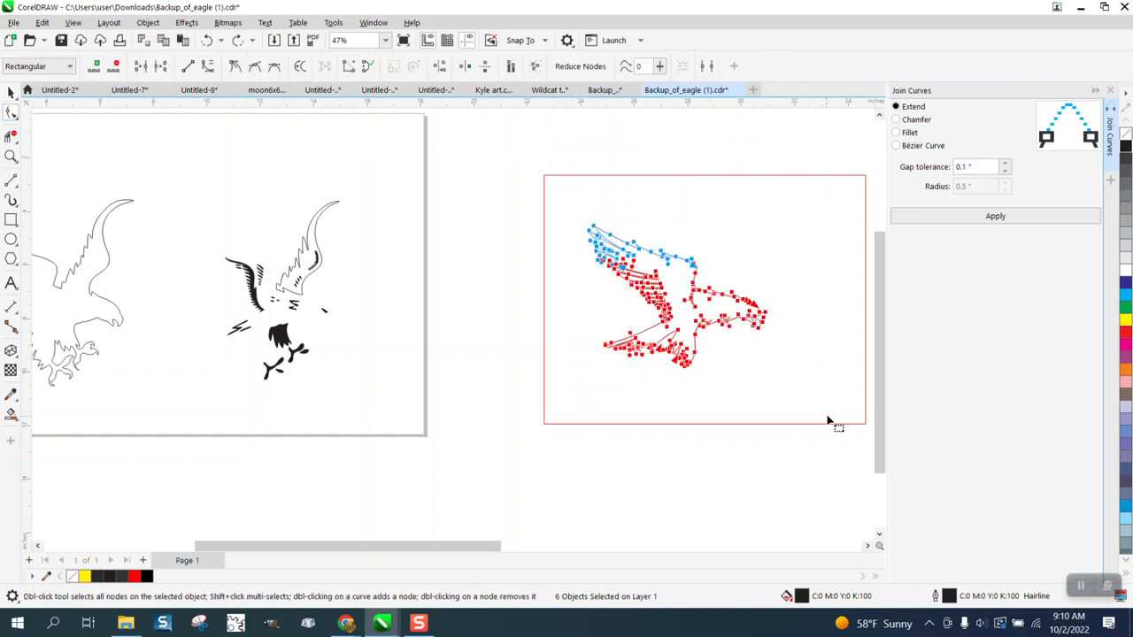
{"action": "left_click", "coordinate": [1004, 225]}
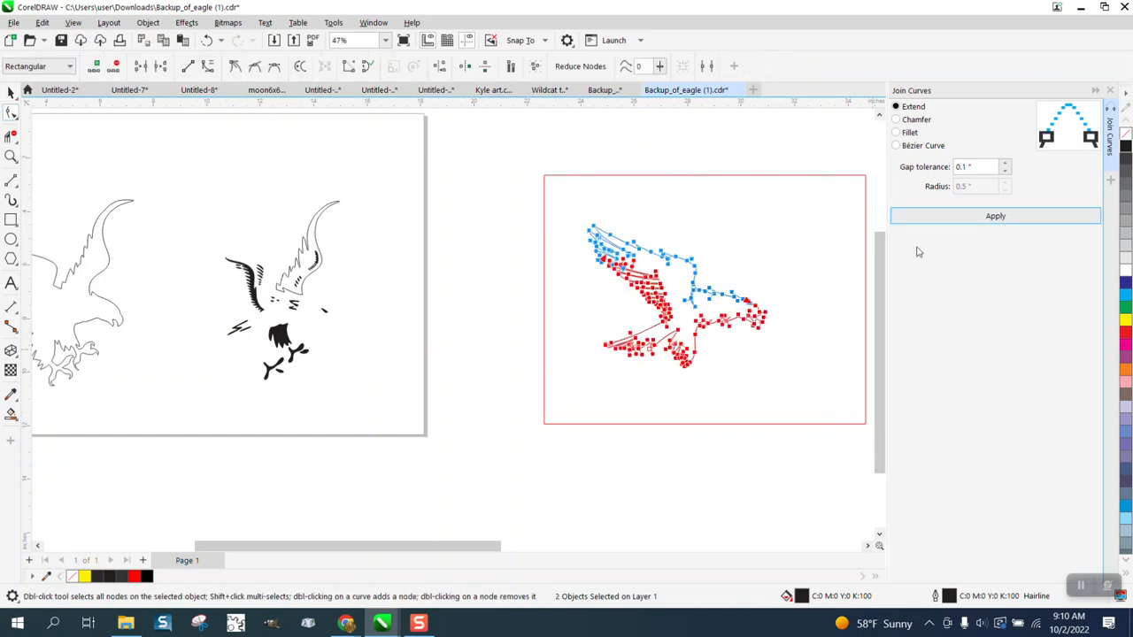
Smart-fill the joined eagle body with black and move the resulting fill 8 inches down, below the red rectangle.
{"action": "left_click", "coordinate": [11, 414]}
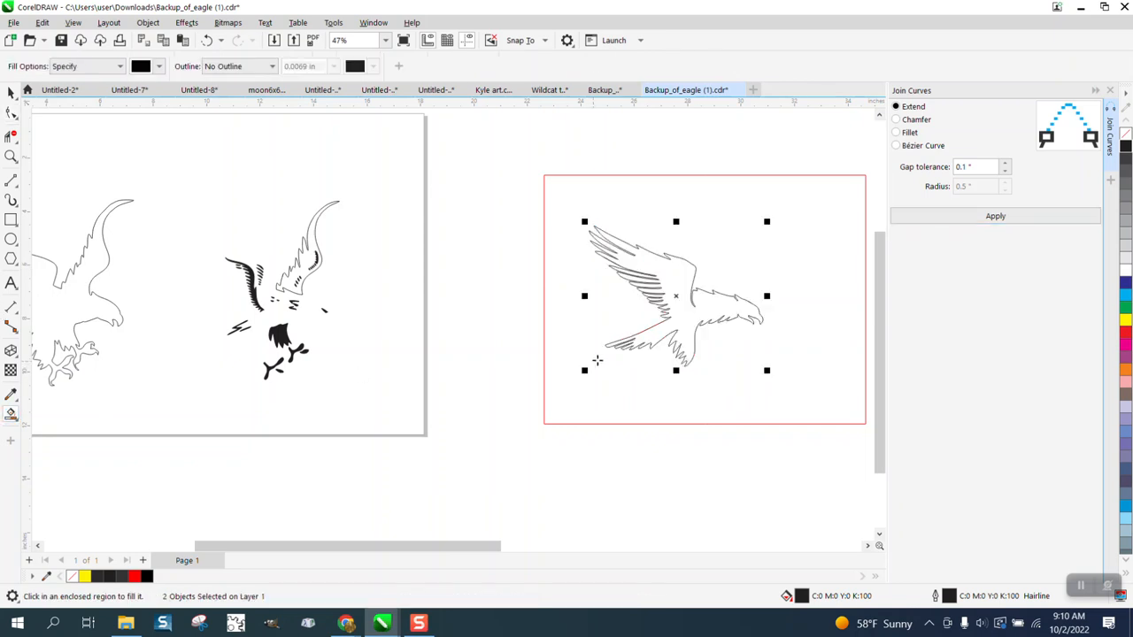
{"action": "left_click", "coordinate": [684, 316]}
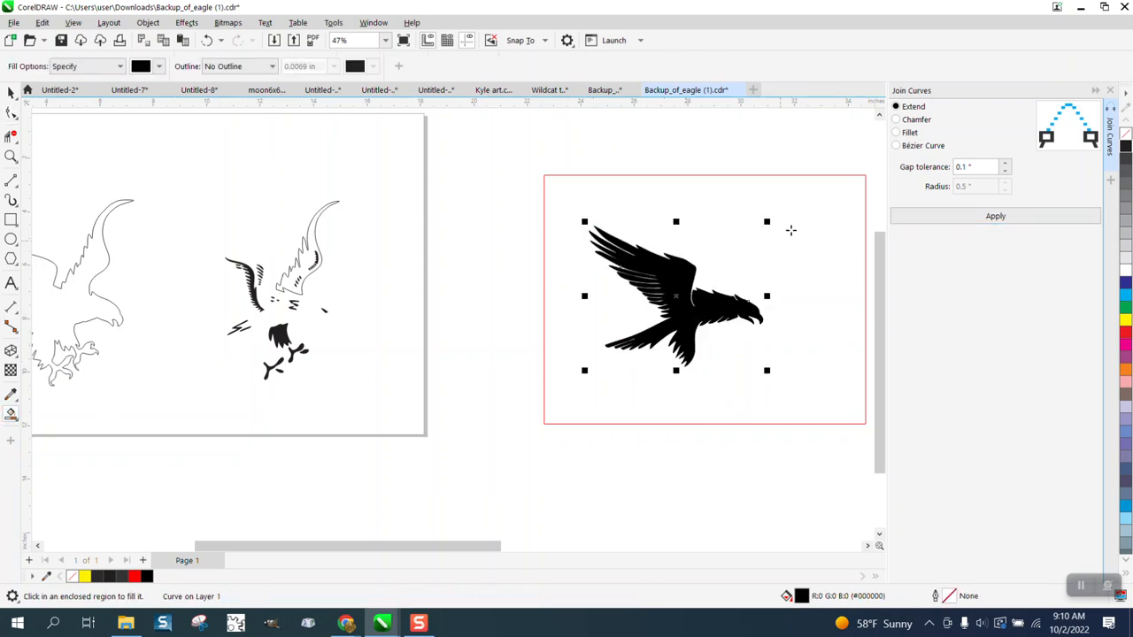
{"action": "scroll", "coordinate": [794, 320], "scroll_direction": "down", "scroll_amount": 2}
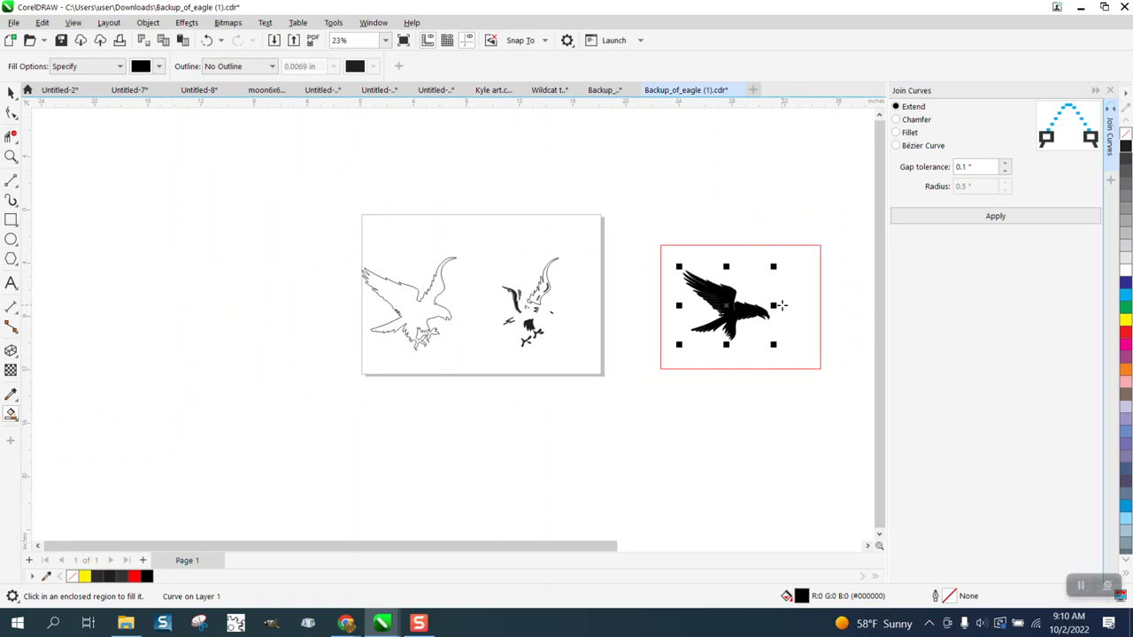
{"action": "key", "text": "Down"}
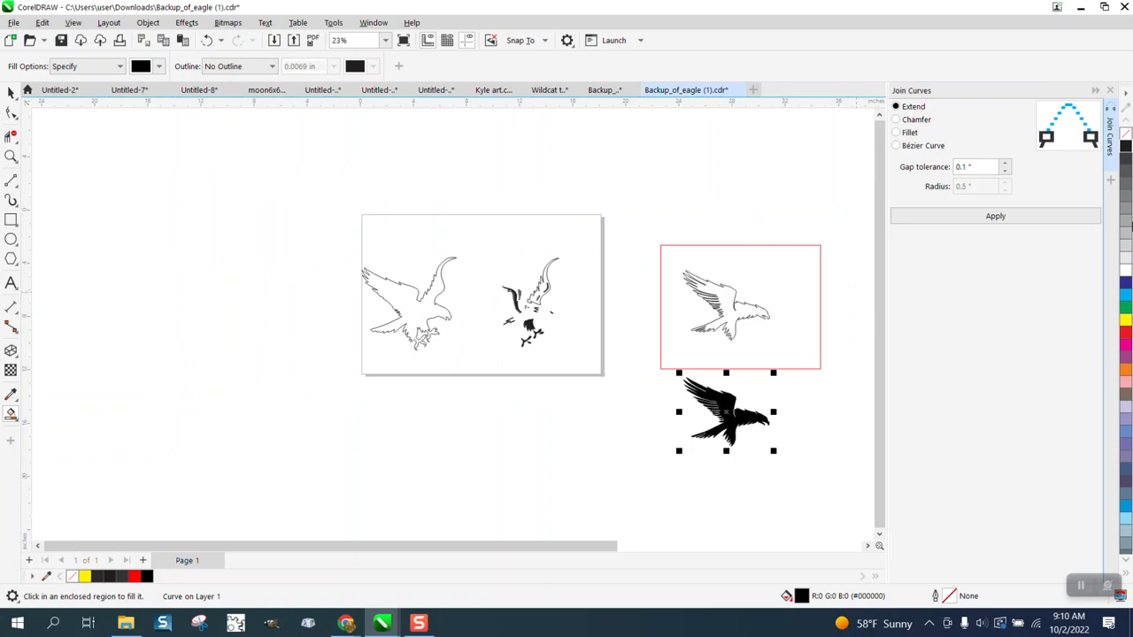
Give the black eagle body a black hairline outline without fill and move it 24 inches left and 8 inches up onto the outer outline.
{"action": "left_click", "coordinate": [1126, 133]}
{"action": "right_click", "coordinate": [1127, 146]}
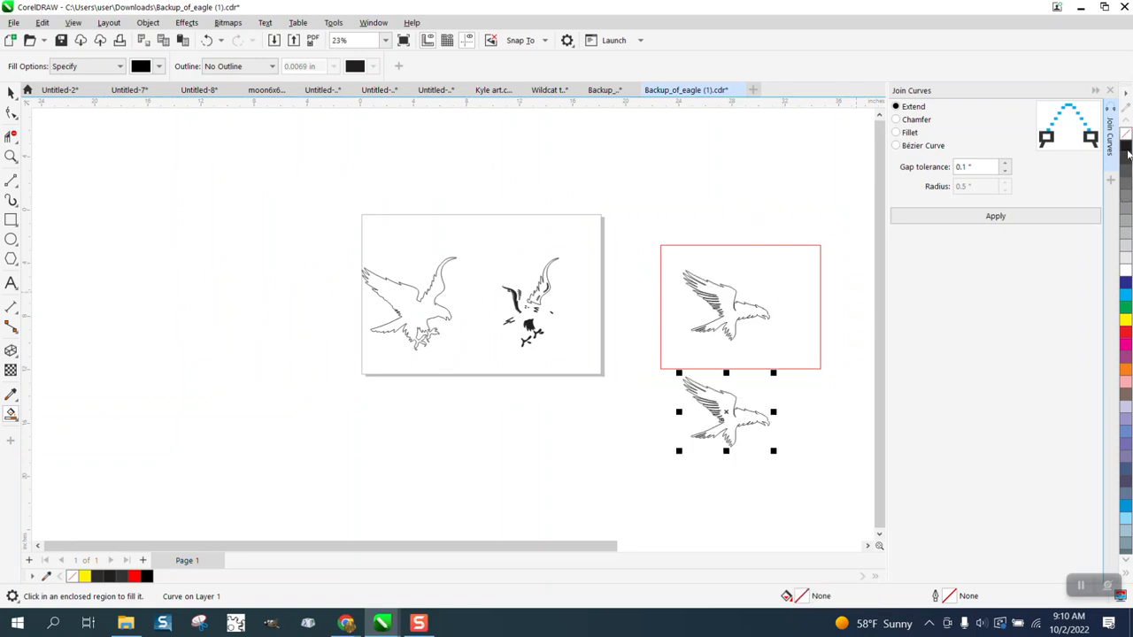
{"action": "key", "text": "Left"}
{"action": "key", "text": "Left"}
{"action": "key", "text": "Left"}
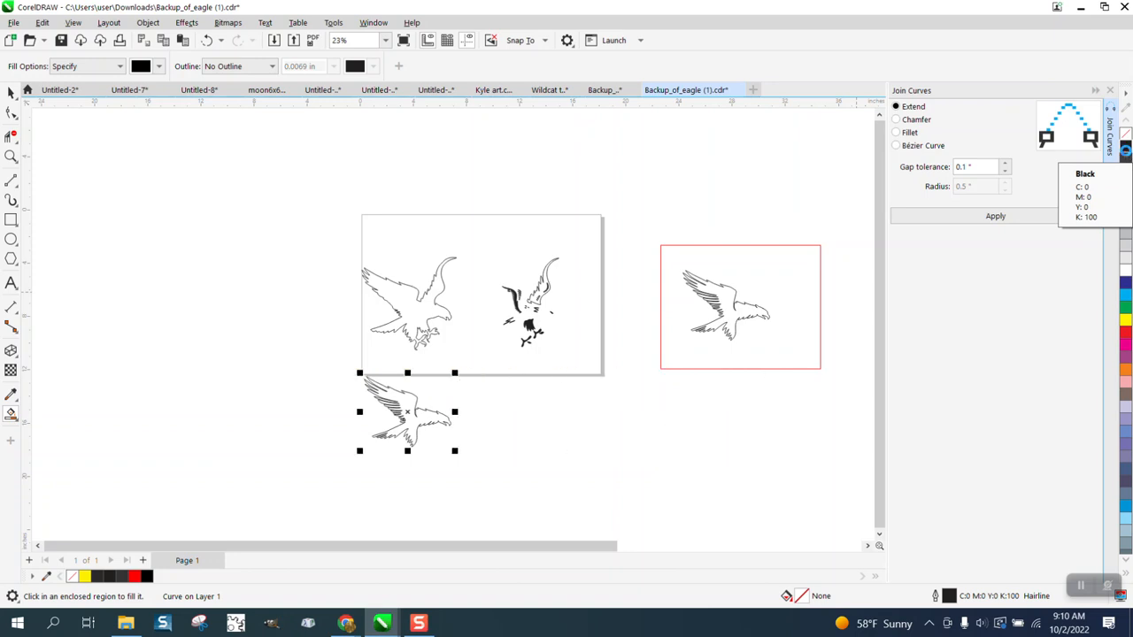
{"action": "key", "text": "Up"}
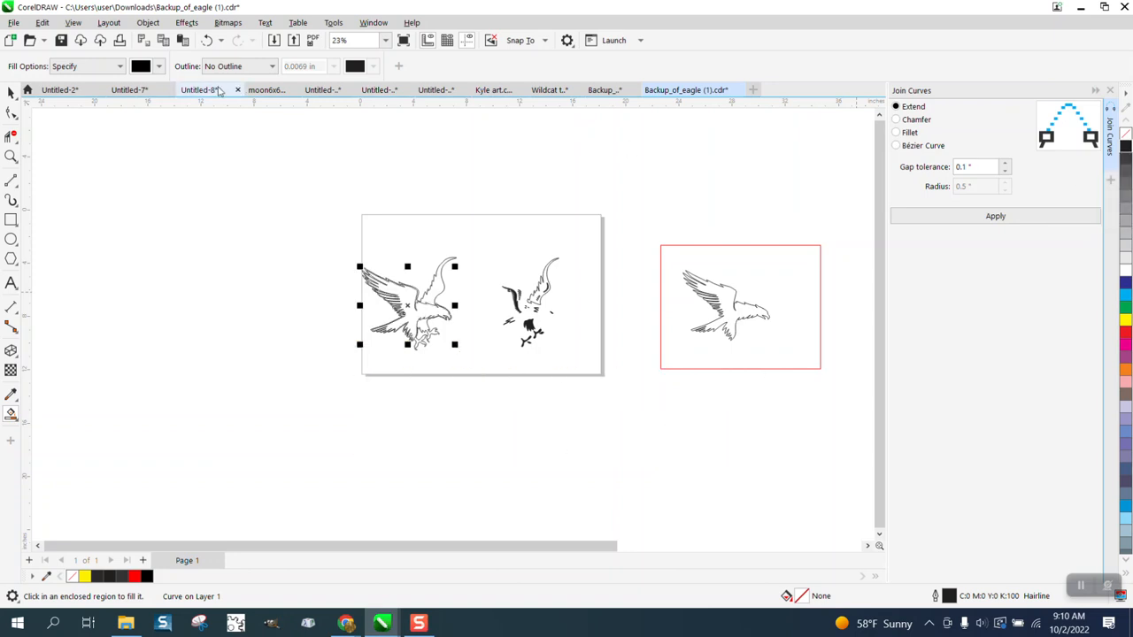
Smart-fill the area between the outer eagle outline and the inner body outline with black.
{"action": "left_click", "coordinate": [10, 157]}
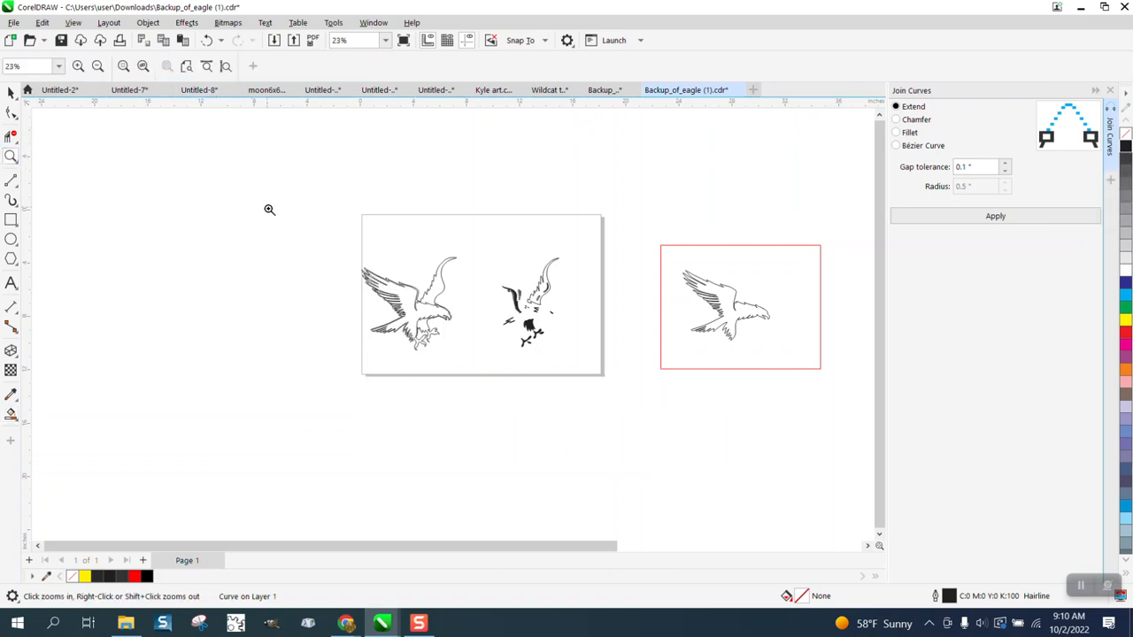
{"action": "left_click_drag", "start_coordinate": [303, 245], "coordinate": [566, 420]}
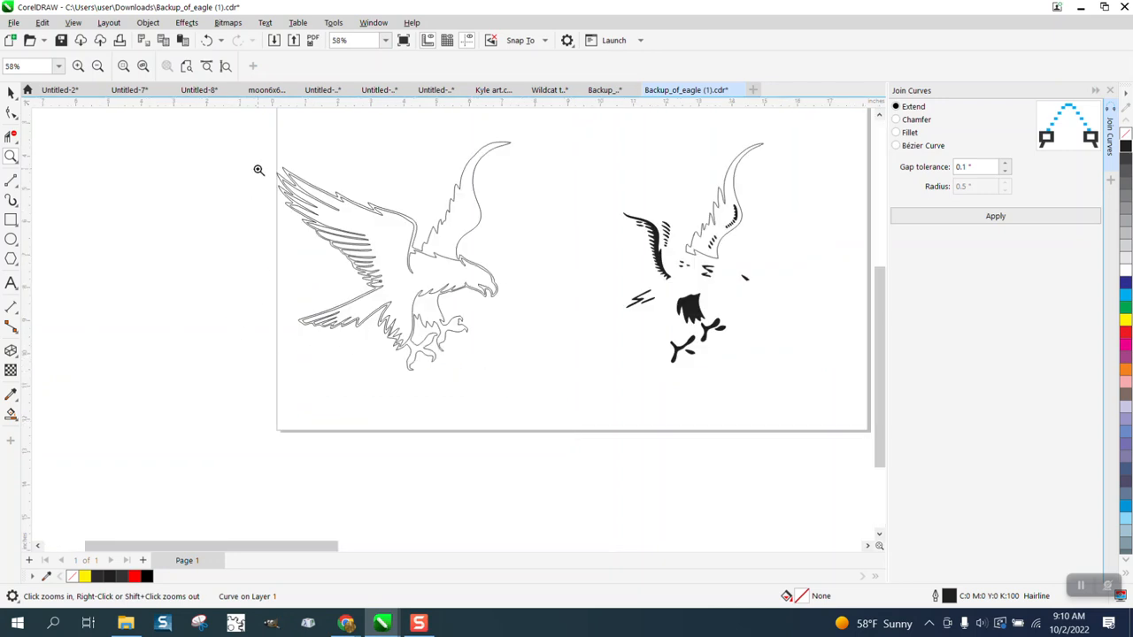
{"action": "left_click_drag", "start_coordinate": [259, 157], "coordinate": [592, 423]}
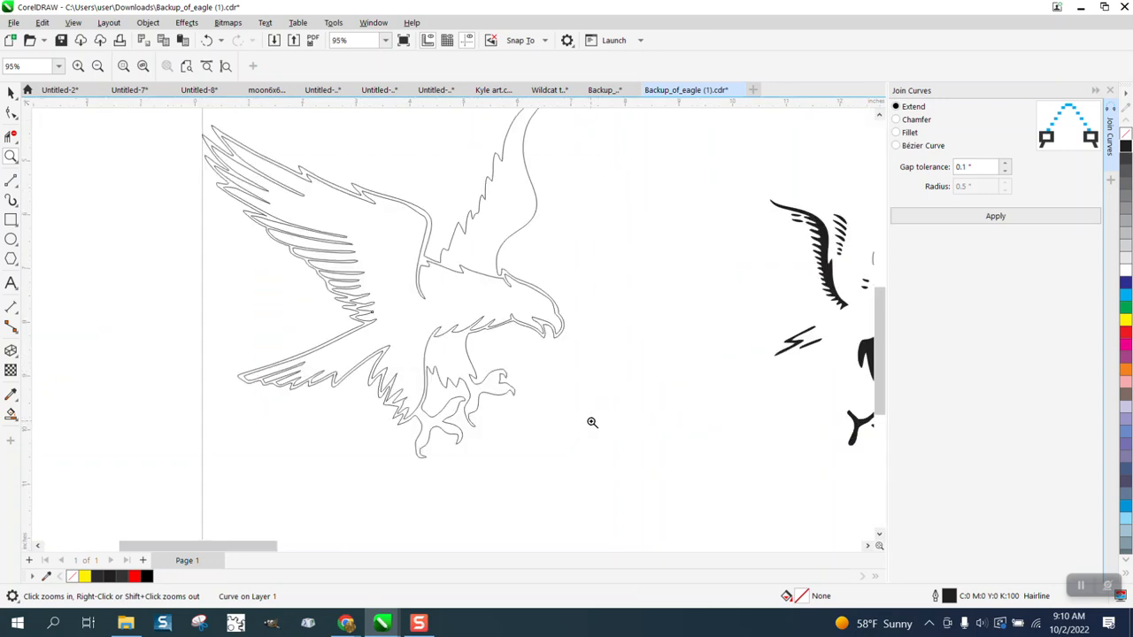
{"action": "left_click", "coordinate": [10, 414]}
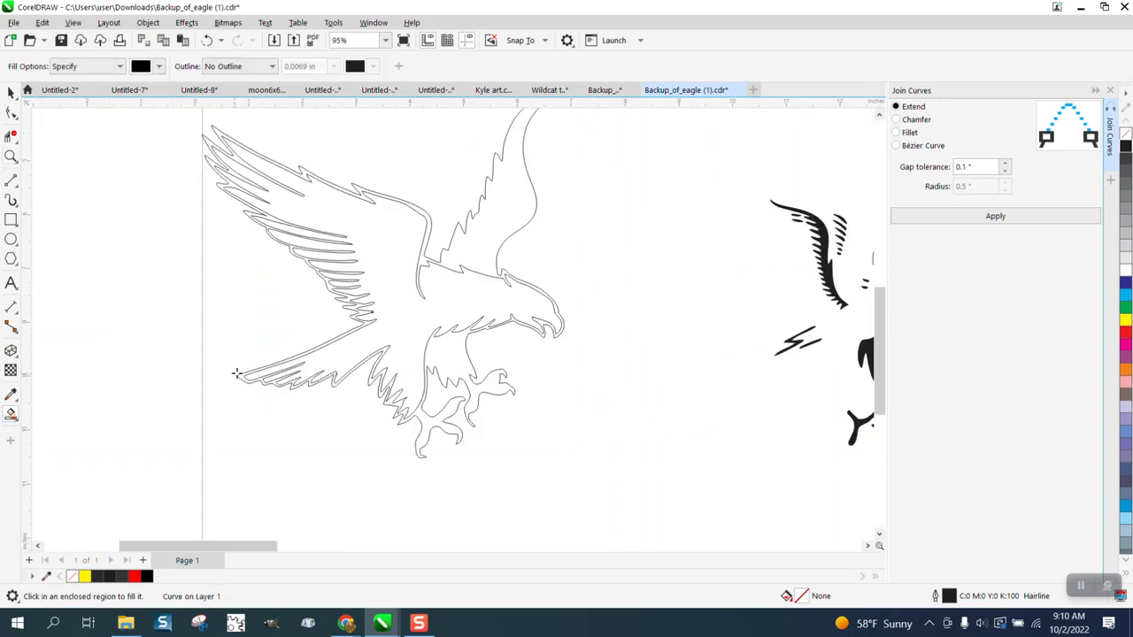
{"action": "left_click", "coordinate": [423, 259]}
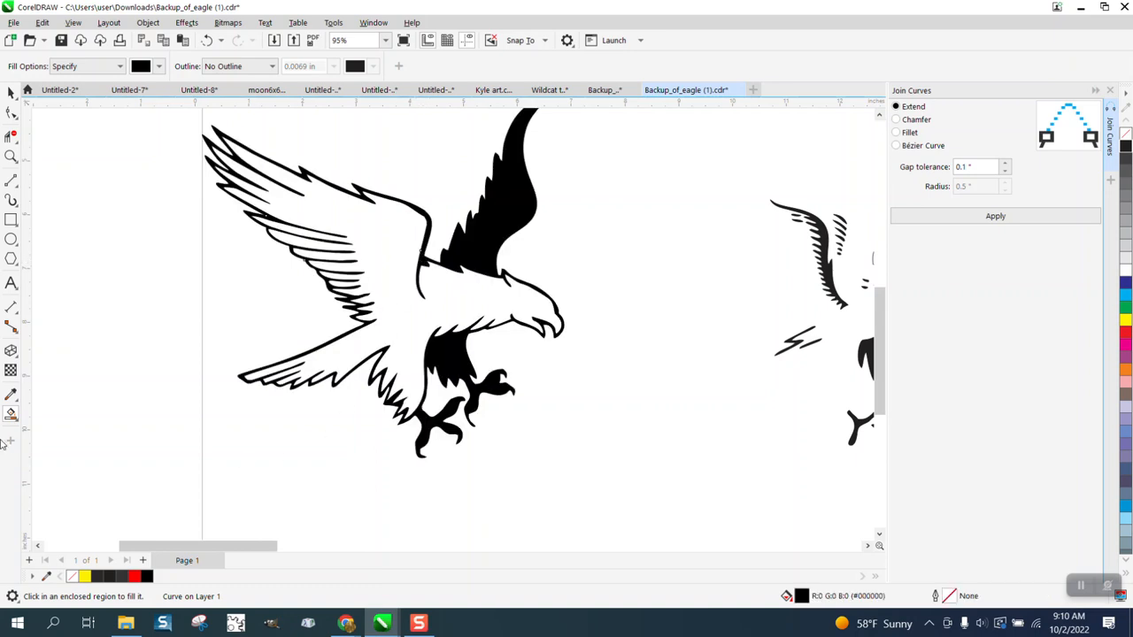
Move the rear wing outline from the remaining detail pieces 8 inches left onto the black-filled eagle.
{"action": "key", "text": "F3"}
{"action": "key", "text": "F3"}
{"action": "key", "text": "F3"}
{"action": "key", "text": "F3"}
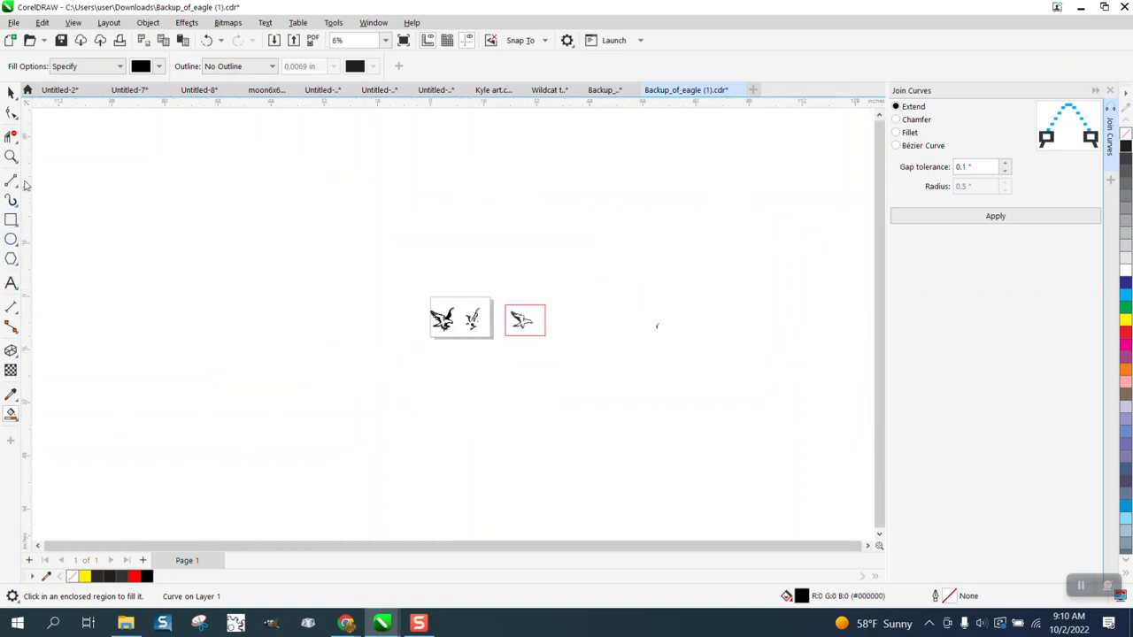
{"action": "left_click", "coordinate": [11, 156]}
{"action": "left_click_drag", "start_coordinate": [467, 317], "coordinate": [565, 371]}
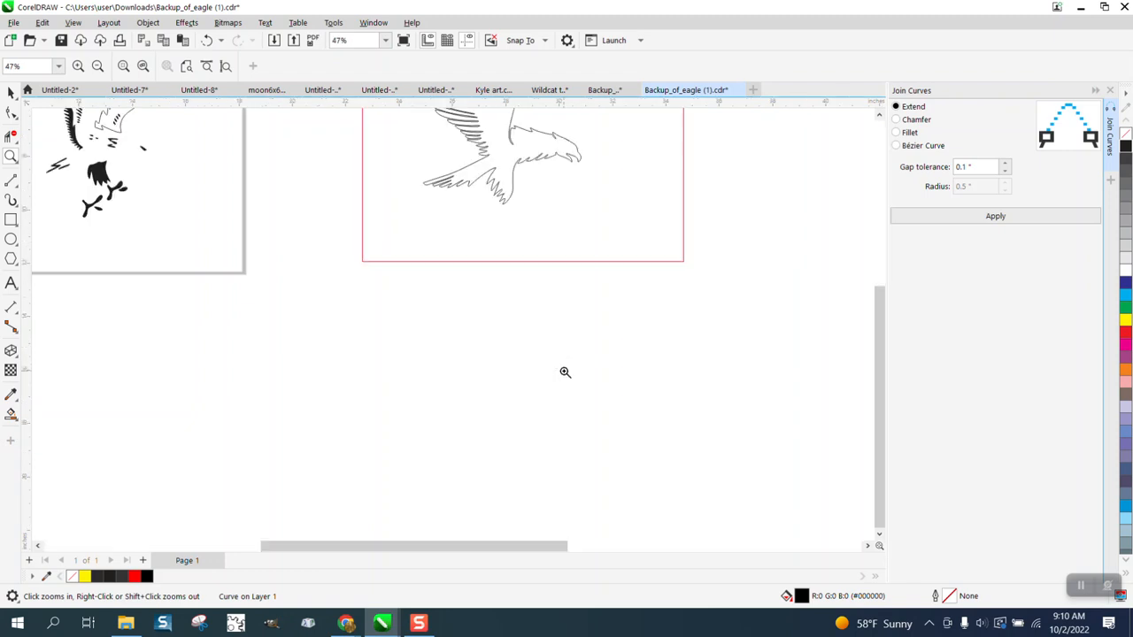
{"action": "right_click", "coordinate": [564, 376]}
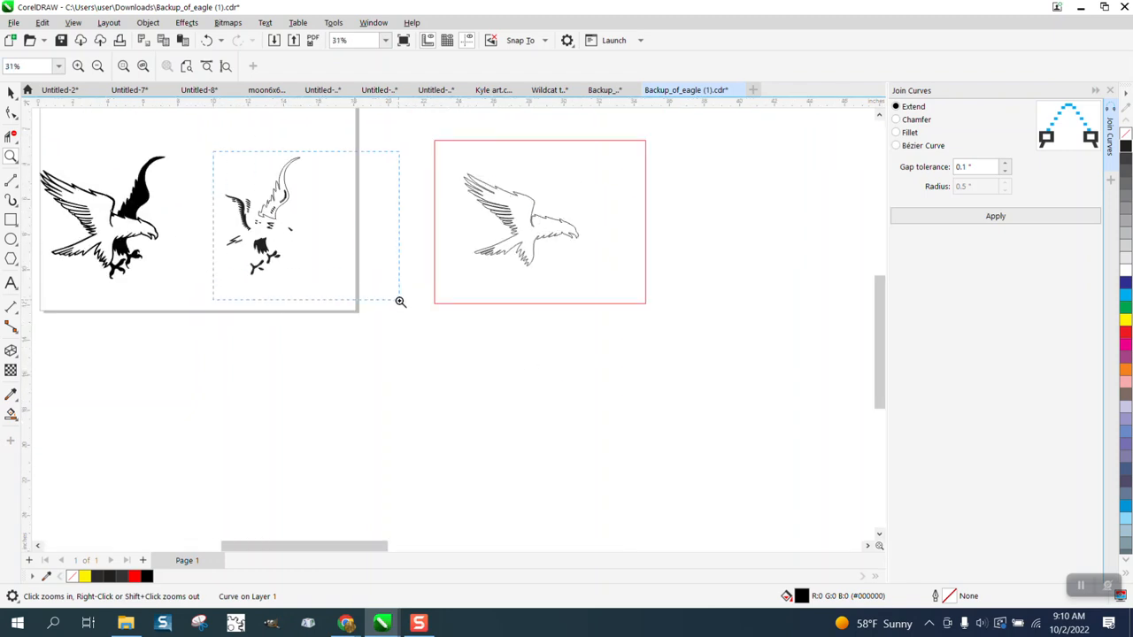
{"action": "left_click_drag", "start_coordinate": [400, 301], "coordinate": [400, 301]}
{"action": "key", "text": "space"}
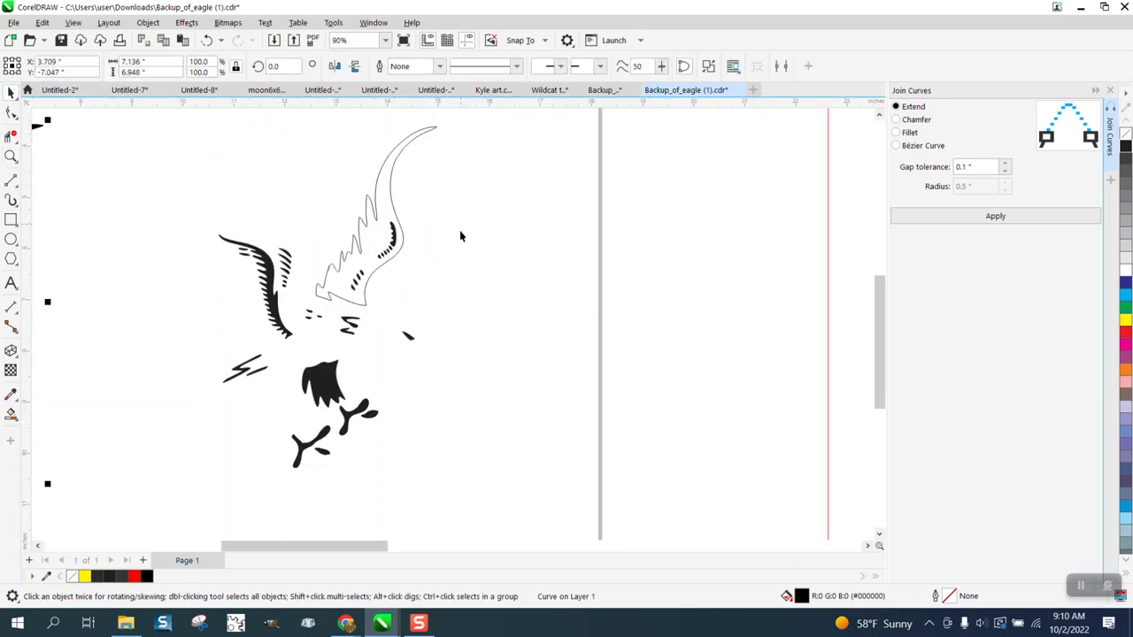
{"action": "scroll", "coordinate": [459, 237], "scroll_direction": "down", "scroll_amount": 3}
{"action": "left_click", "coordinate": [436, 248]}
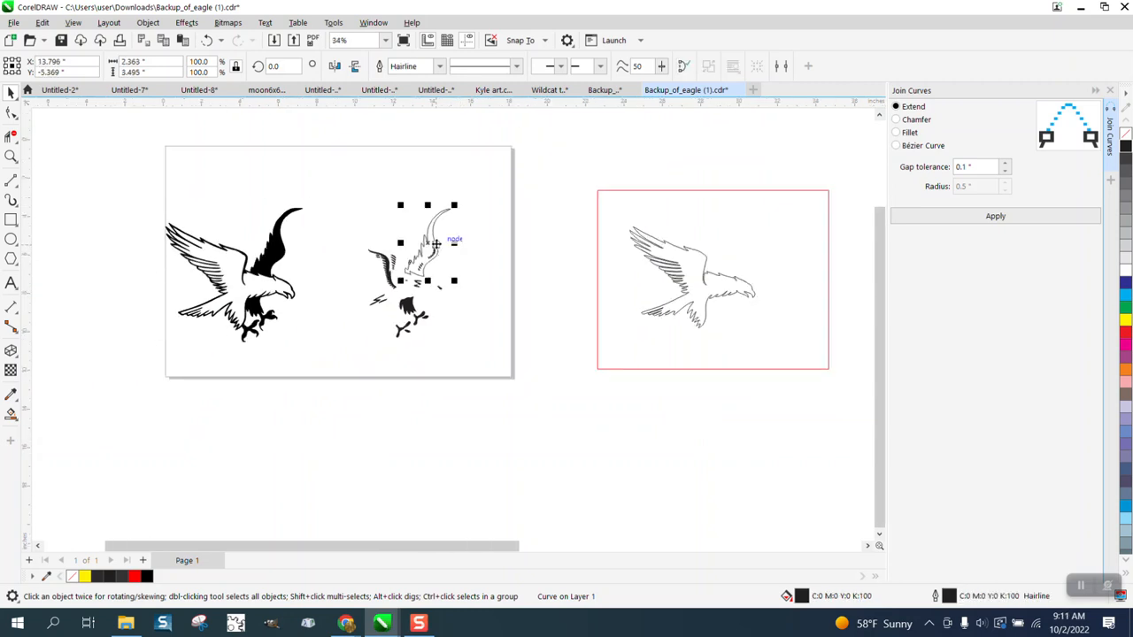
{"action": "key", "text": "Left"}
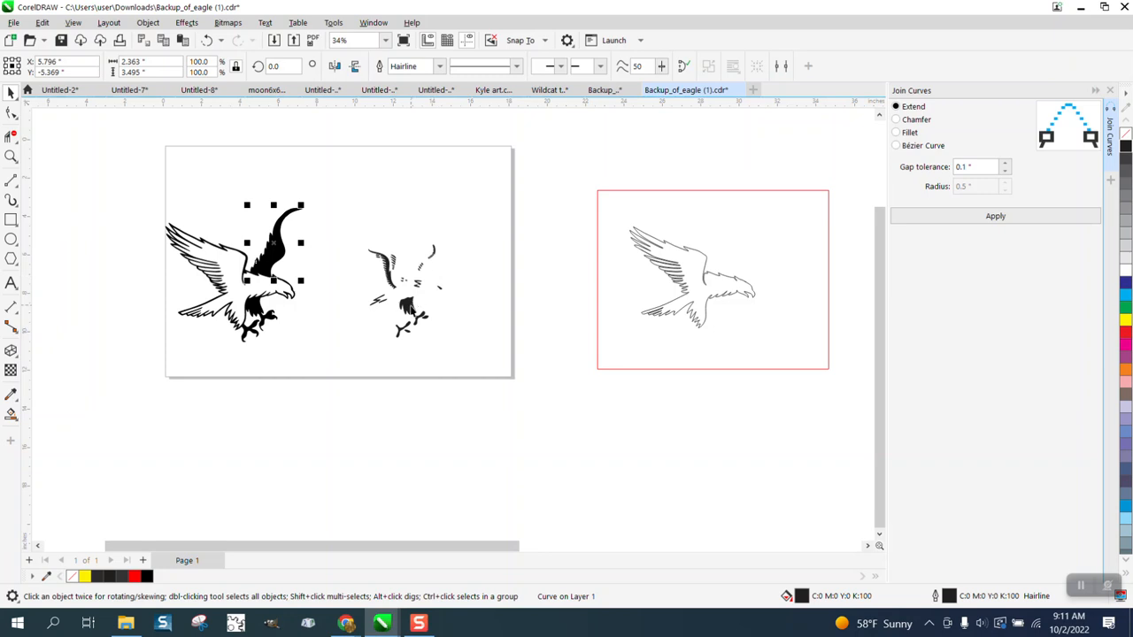
Move the black upper-leg piece from the remaining detail pieces 8 inches left onto the eagle.
{"action": "left_click", "coordinate": [412, 310]}
{"action": "key", "text": "Left"}
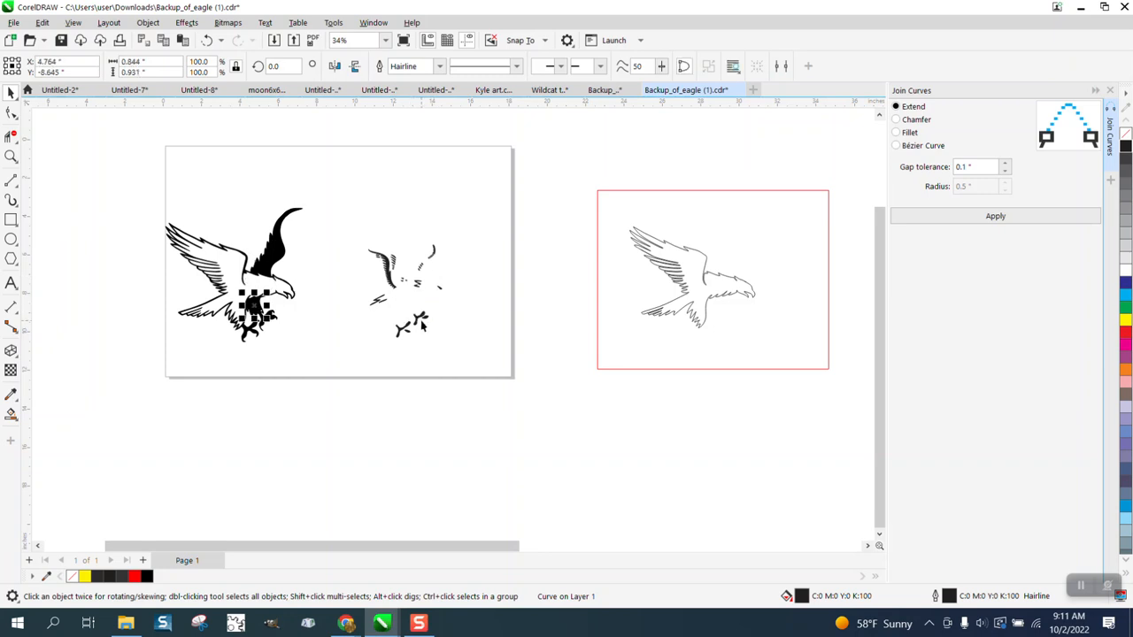
{"action": "key", "text": "Escape"}
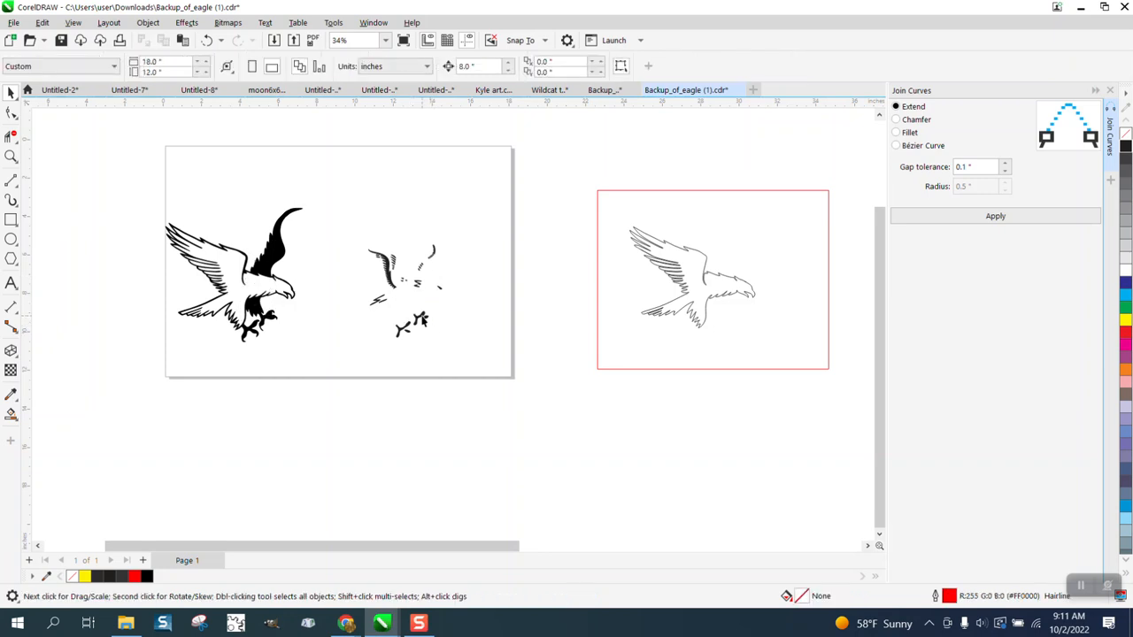
Delete the two loose talon pieces from the remaining detail pieces.
{"action": "left_click", "coordinate": [422, 318]}
{"action": "key", "text": "Escape"}
{"action": "left_click", "coordinate": [407, 330]}
{"action": "key", "text": "Delete"}
{"action": "left_click", "coordinate": [426, 321]}
{"action": "key", "text": "Delete"}
Move the remaining small feather and head details and the curved wing piece 8 inches left onto the eagle.
{"action": "left_click_drag", "start_coordinate": [459, 231], "coordinate": [374, 324]}
{"action": "key", "text": "Left"}
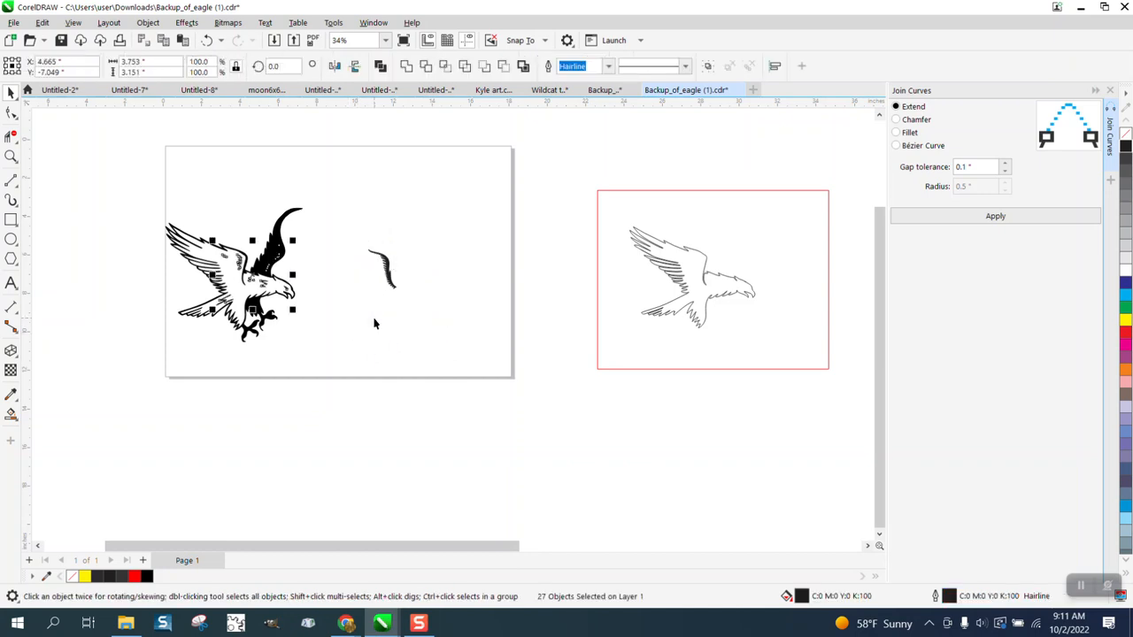
{"action": "left_click_drag", "start_coordinate": [360, 234], "coordinate": [412, 307]}
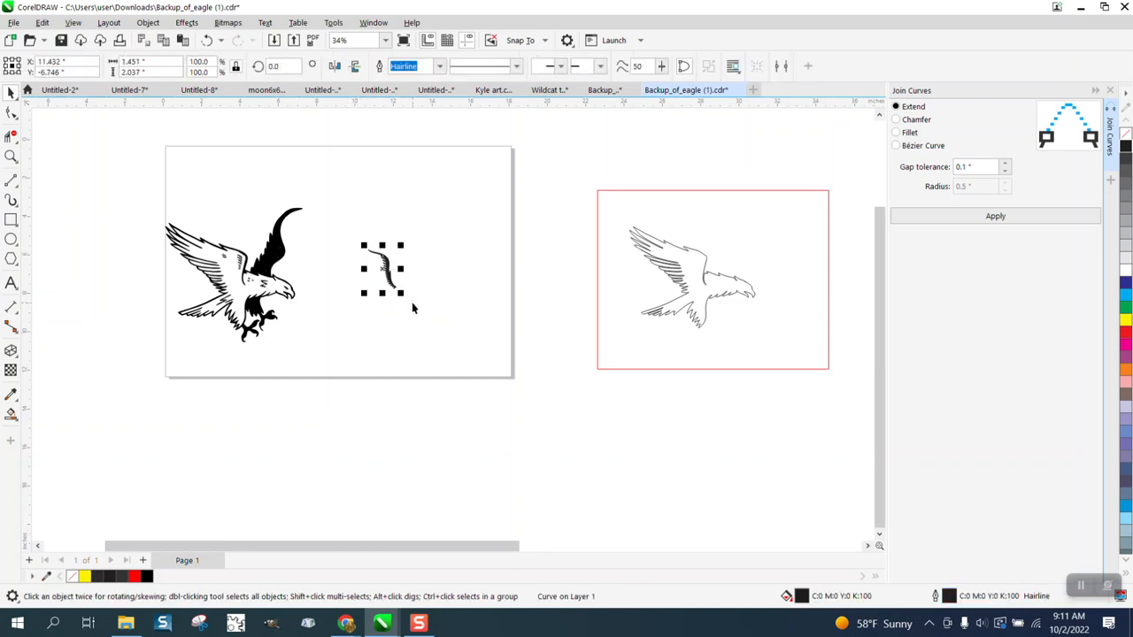
{"action": "key", "text": "Left"}
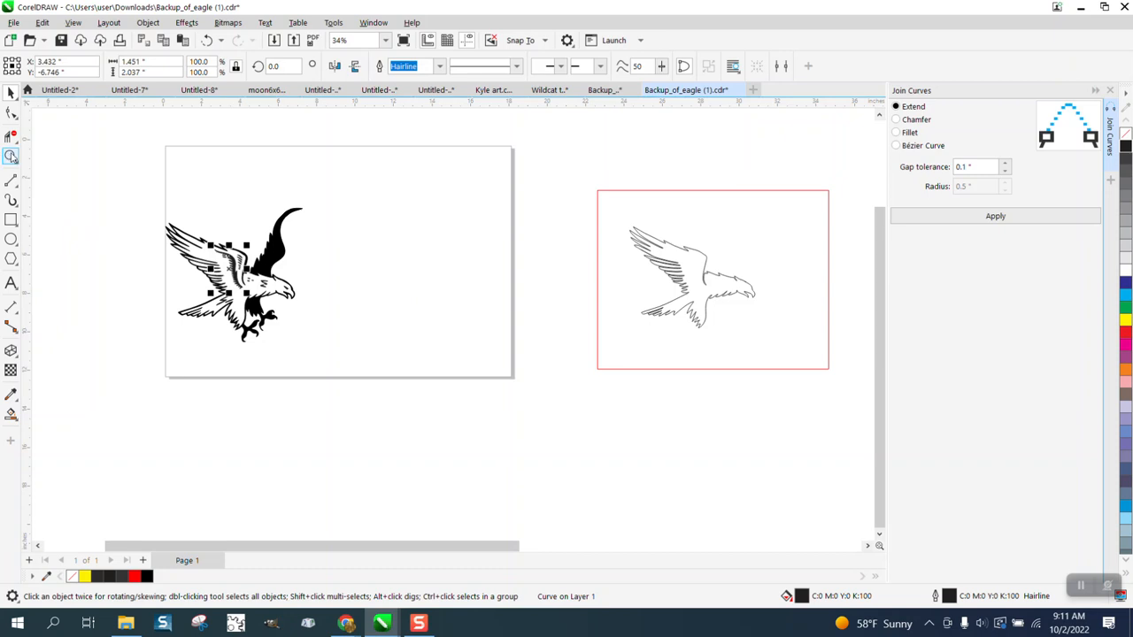
Examine the assembled eagle and the edges of its front wing's feather tips up close.
{"action": "left_click", "coordinate": [11, 156]}
{"action": "left_click_drag", "start_coordinate": [149, 199], "coordinate": [539, 404]}
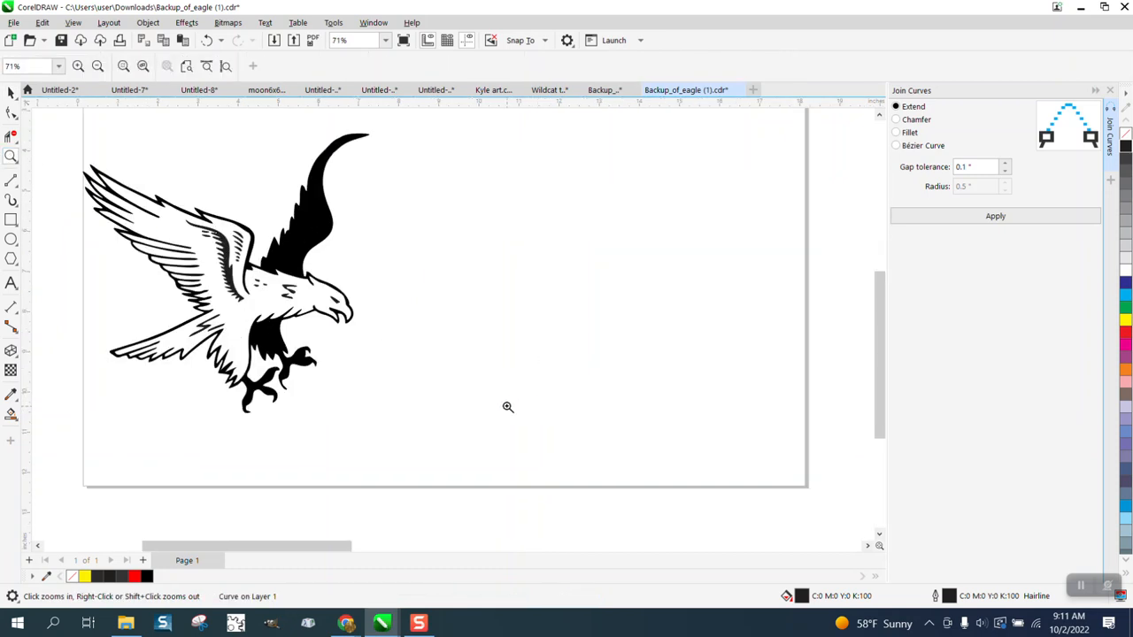
{"action": "left_click", "coordinate": [208, 227]}
{"action": "left_click_drag", "start_coordinate": [208, 227], "coordinate": [212, 232]}
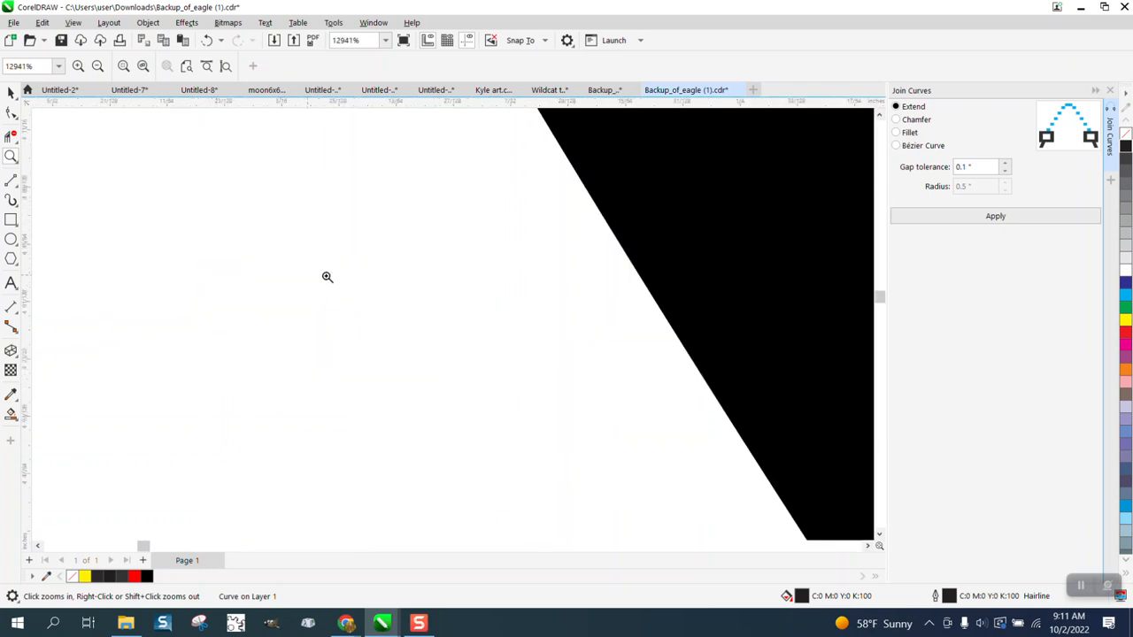
{"action": "scroll", "coordinate": [382, 289], "scroll_direction": "down", "scroll_amount": 7}
{"action": "scroll", "coordinate": [571, 310], "scroll_direction": "down", "scroll_amount": 3}
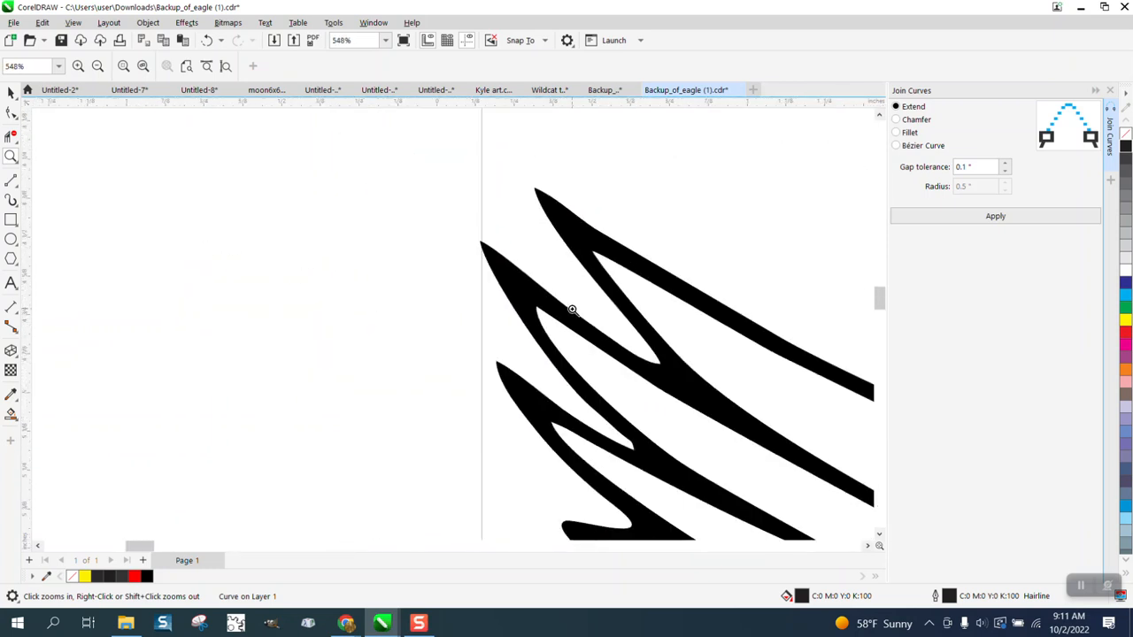